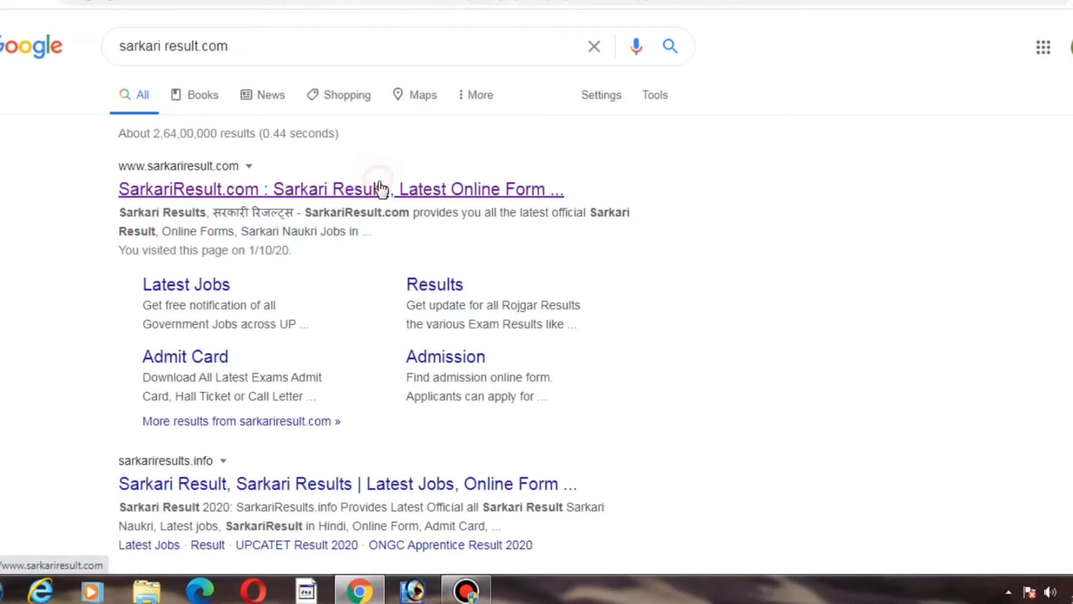
Step: Open the Sarkari Result site from the search results and open its SSC Junior Engineer JE Online Form 2020 post
left_click(380, 189)
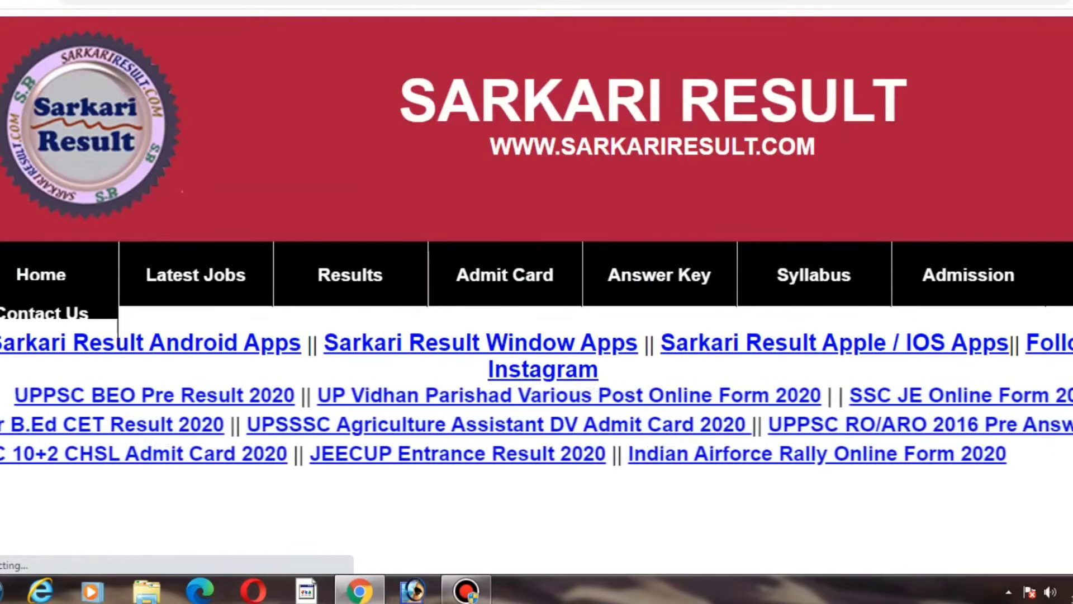
scroll(953, 190, "down", 4)
scroll(537, 302, "down", 5)
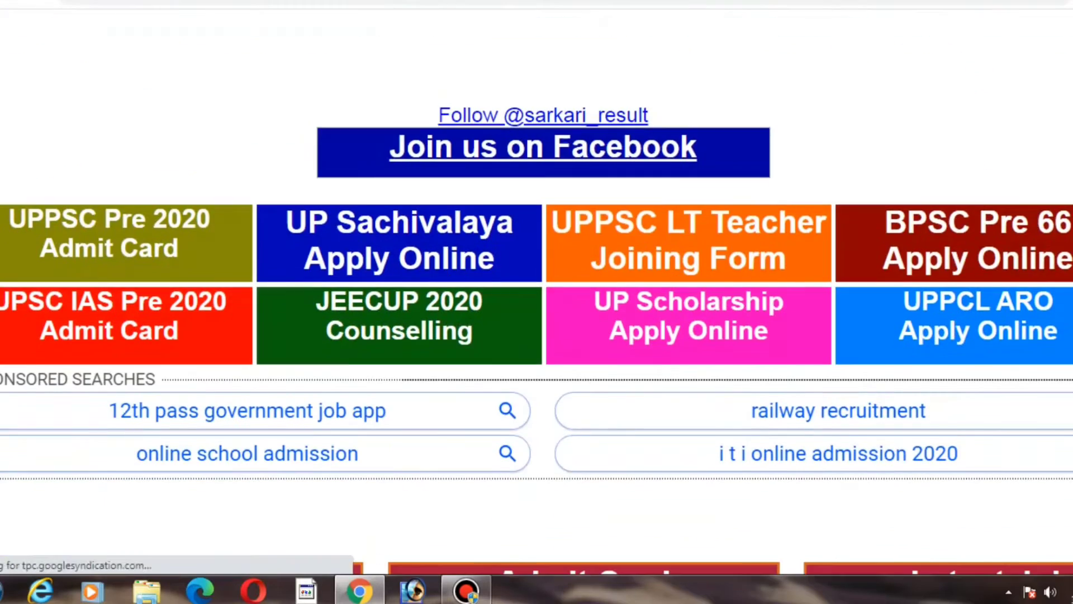
scroll(537, 302, "down", 2)
scroll(536, 302, "down", 4)
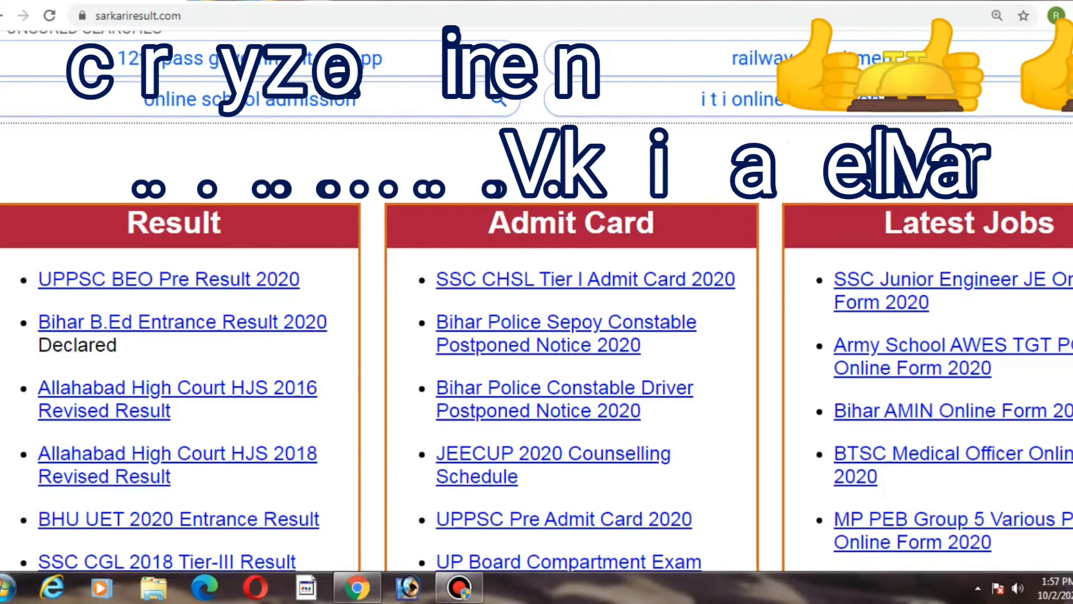
left_click(895, 300)
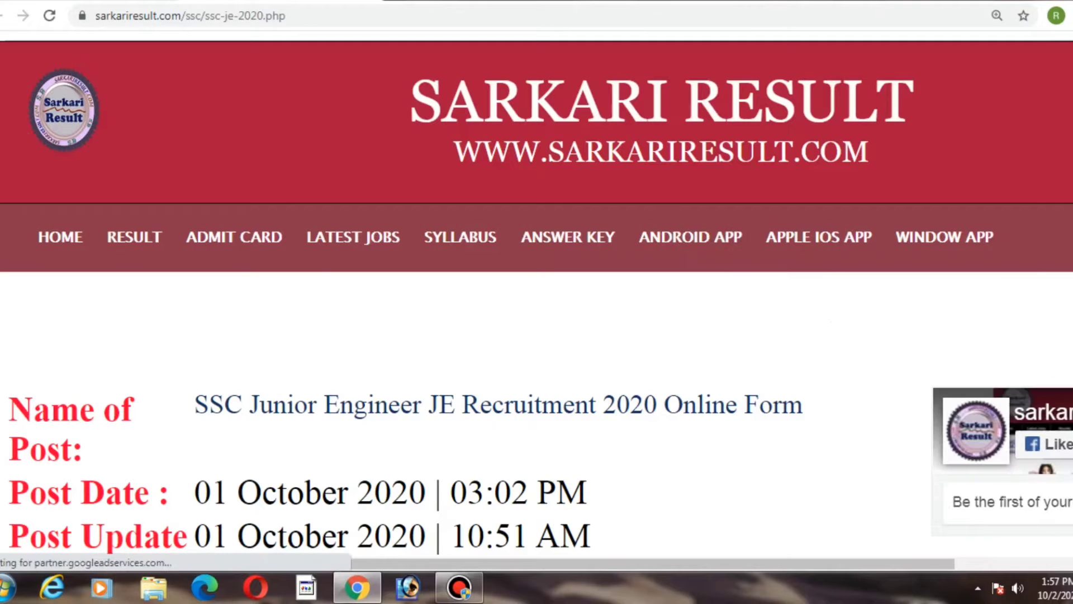
Step: Scroll through the SSC JE post to read the short information, important dates, application fee and age limit
scroll(1001, 366, "down", 8)
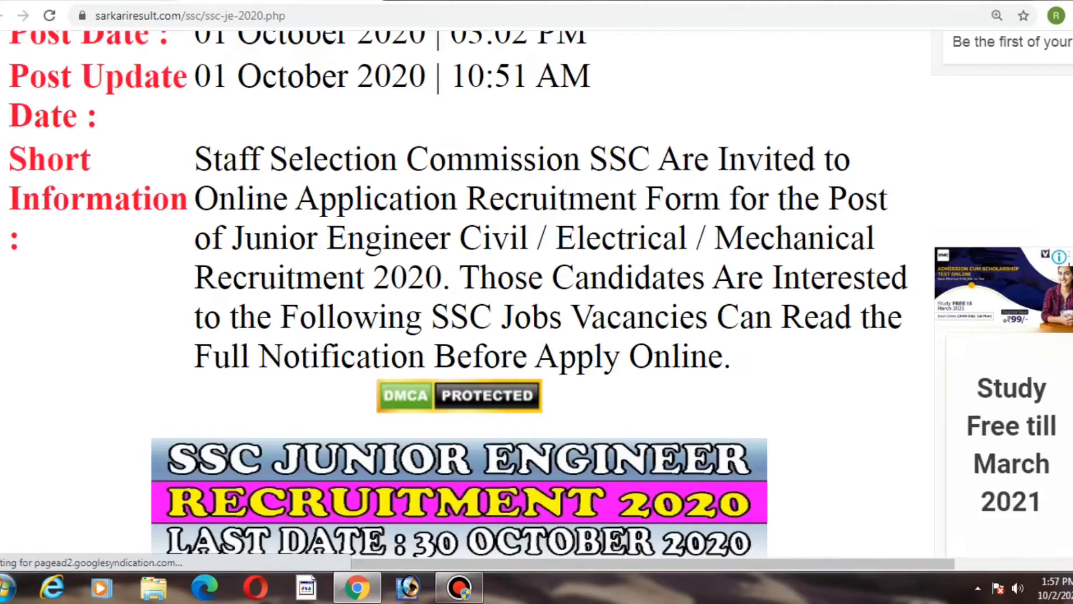
scroll(536, 293, "up", 3)
scroll(537, 293, "up", 1)
scroll(536, 293, "down", 6)
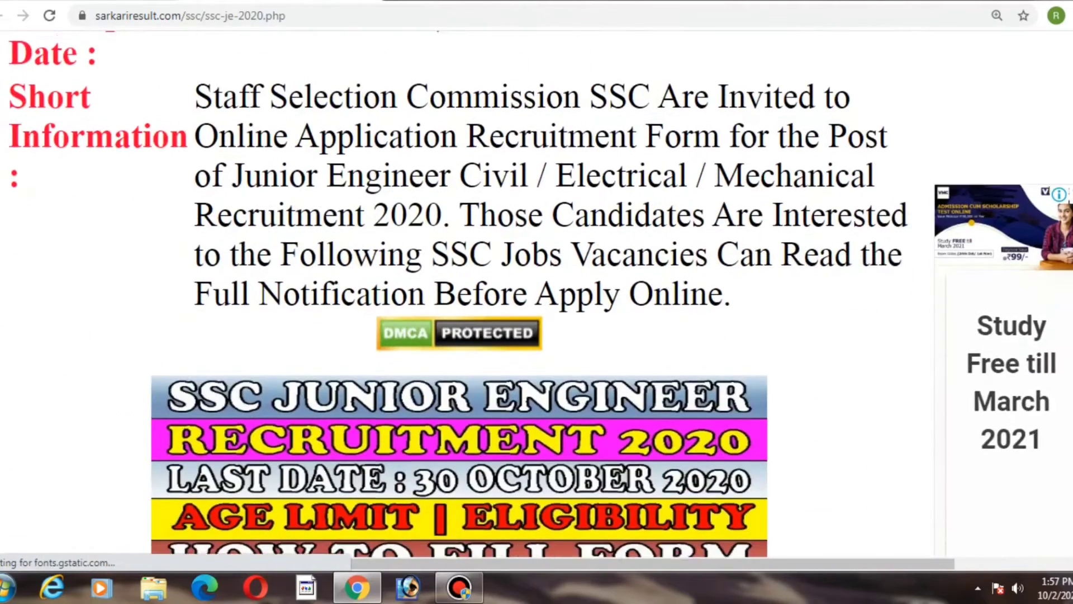
scroll(536, 293, "down", 8)
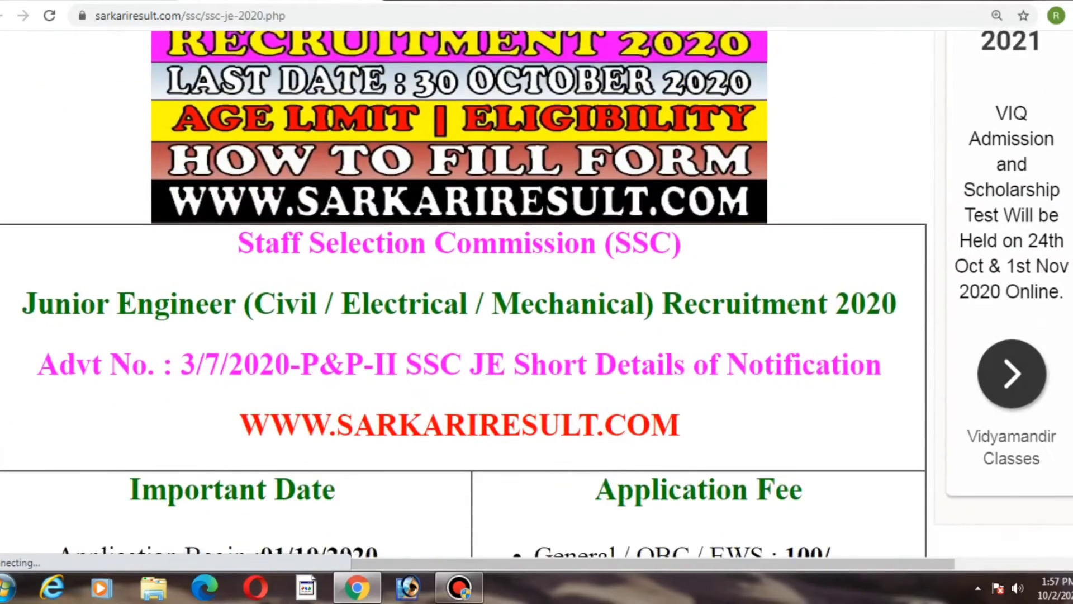
scroll(537, 293, "down", 2)
scroll(537, 293, "up", 2)
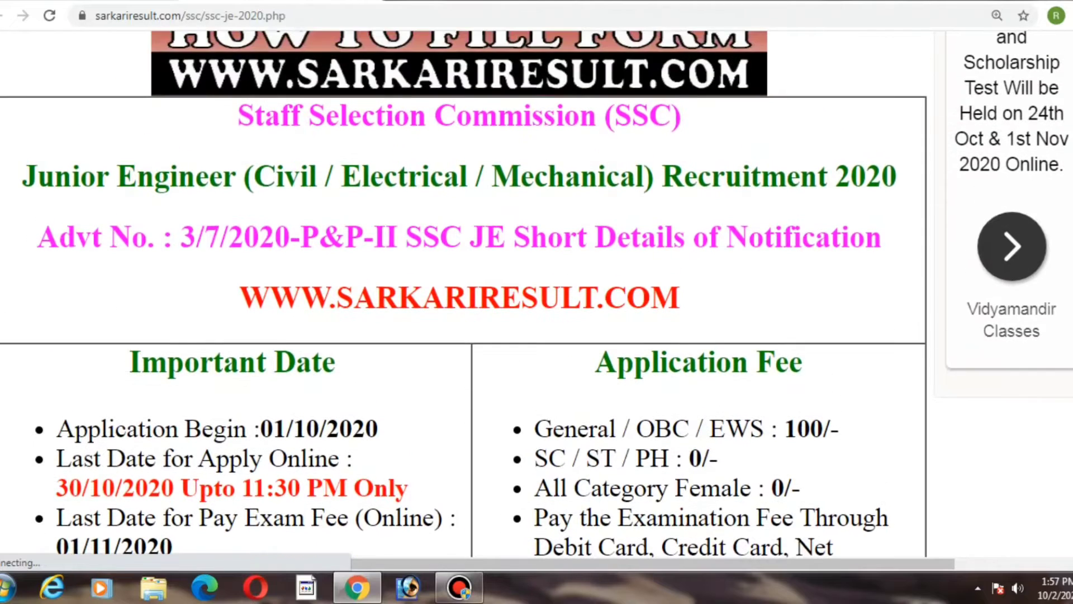
scroll(536, 293, "down", 2)
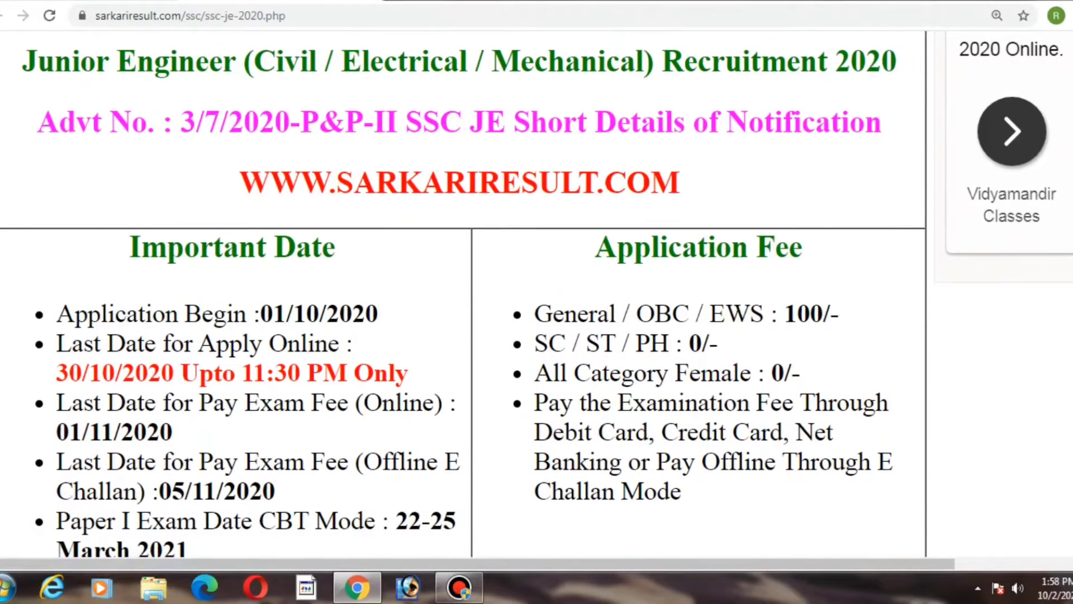
scroll(536, 294, "down", 3)
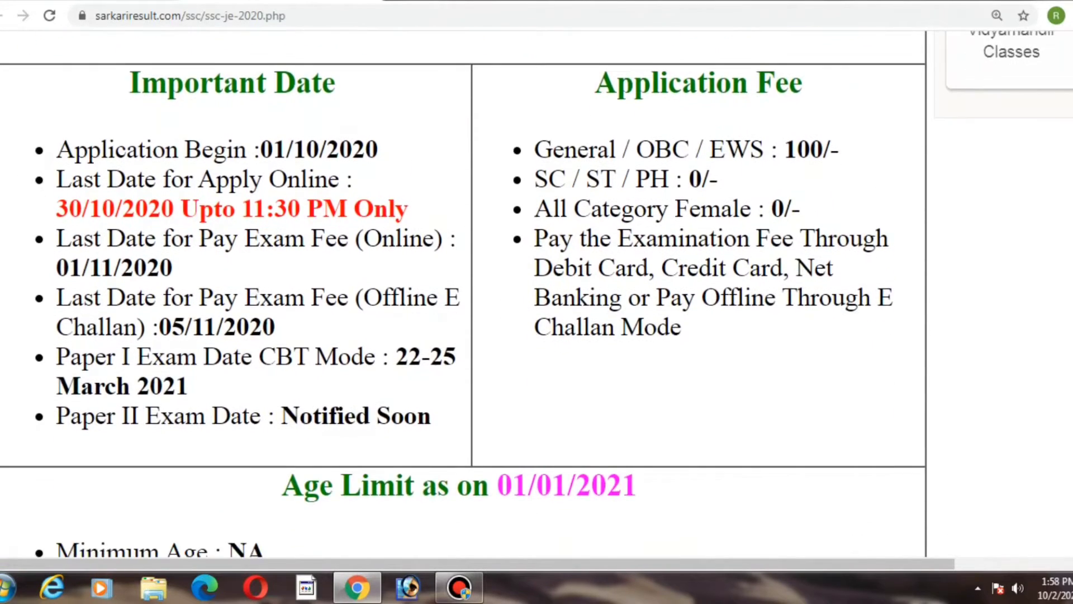
scroll(536, 293, "down", 1)
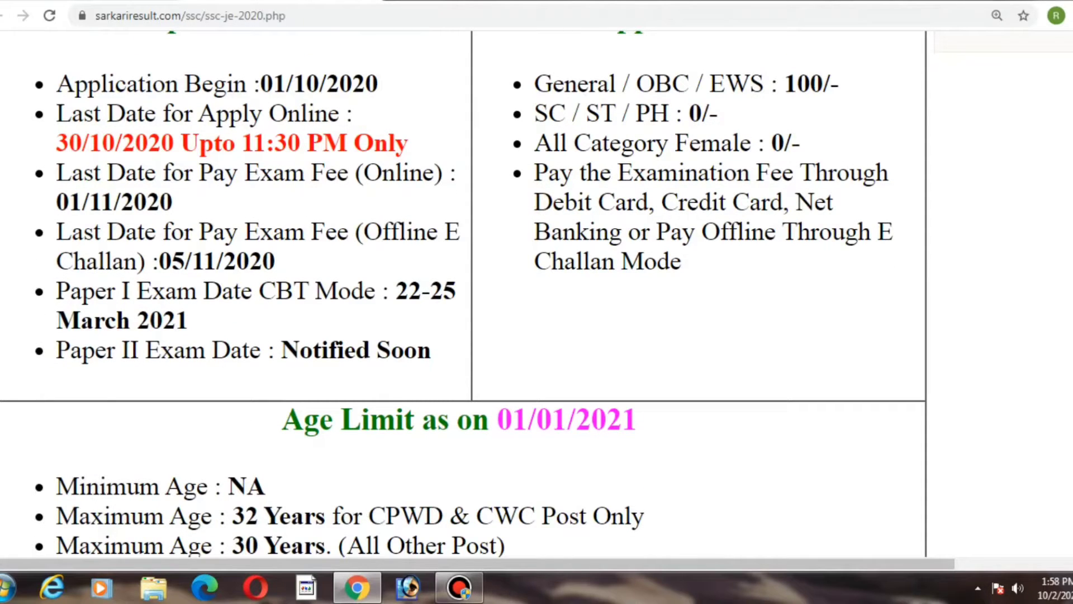
scroll(536, 293, "down", 1)
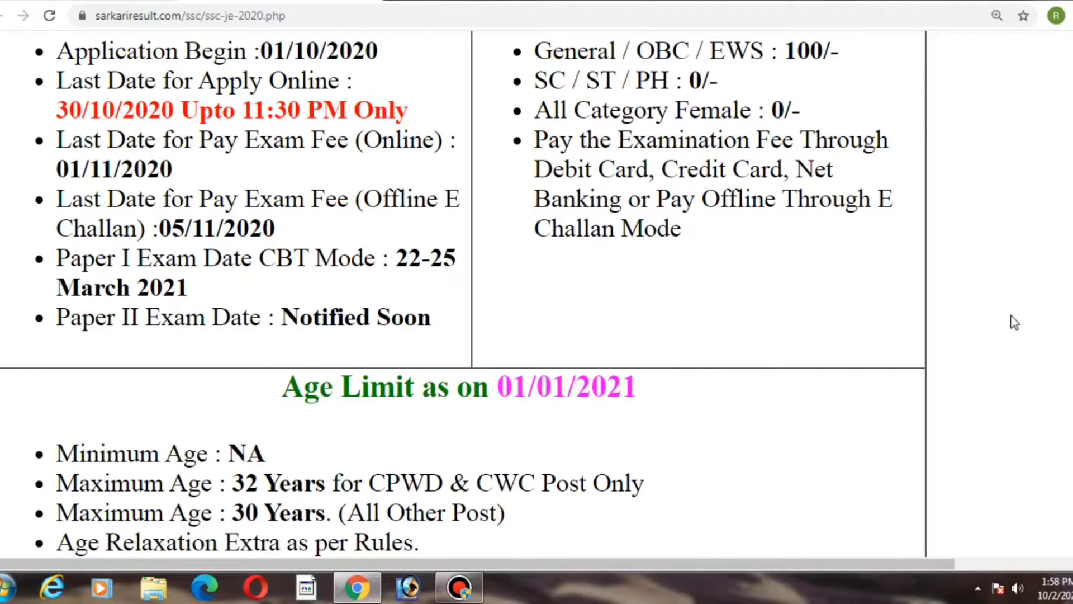
scroll(1015, 322, "down", 3)
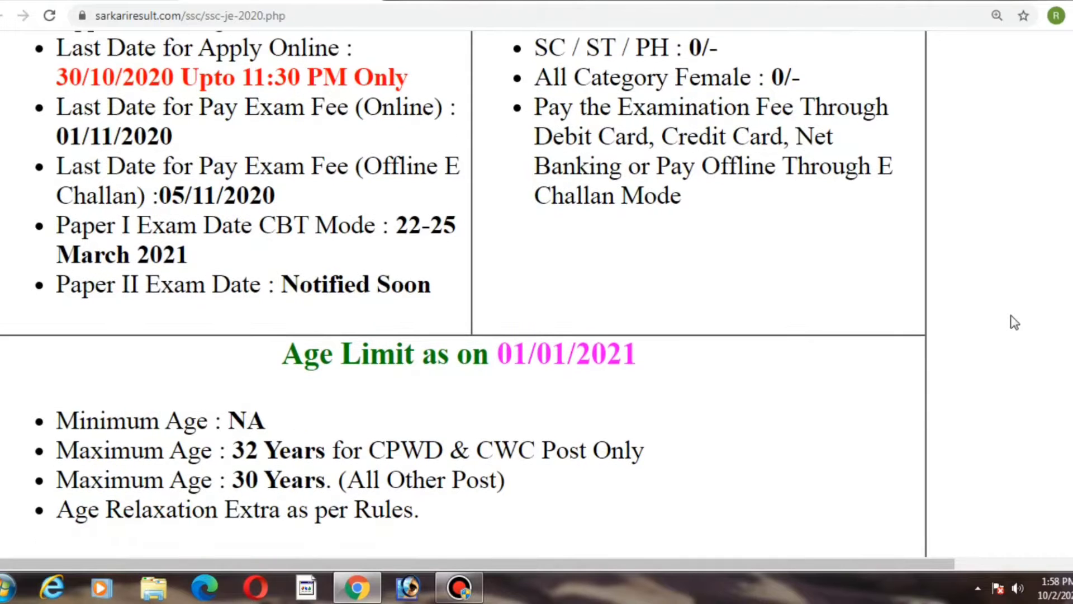
scroll(1015, 323, "down", 1)
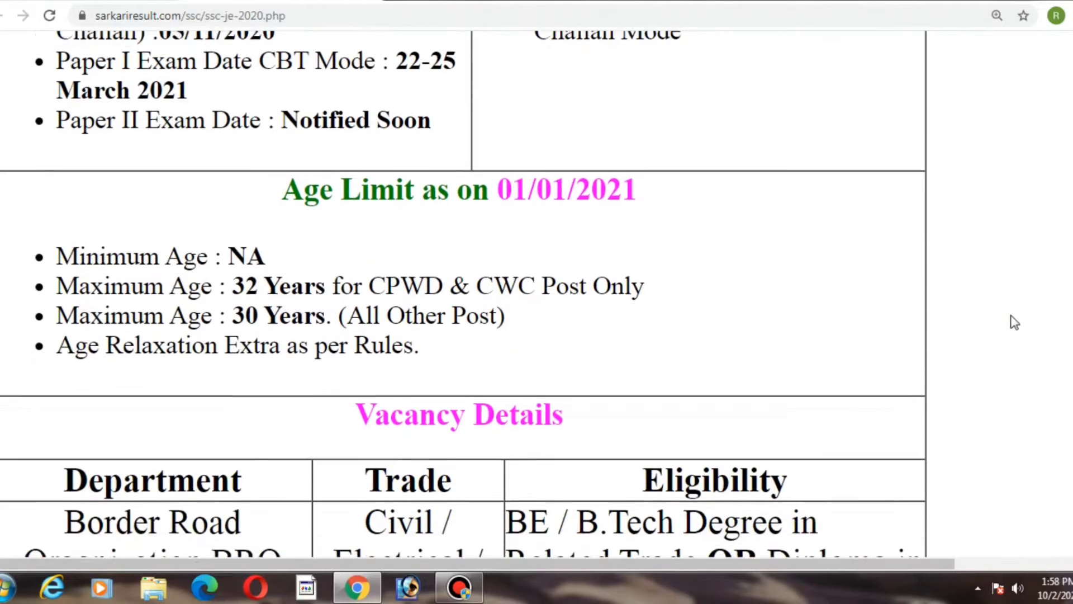
scroll(1014, 322, "down", 1)
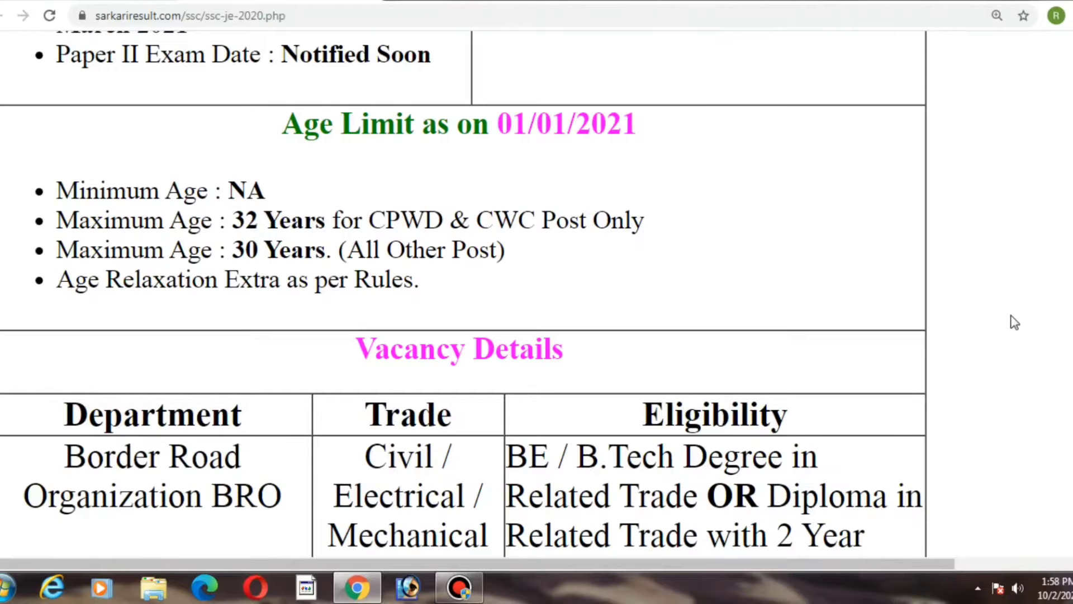
scroll(1014, 322, "up", 8)
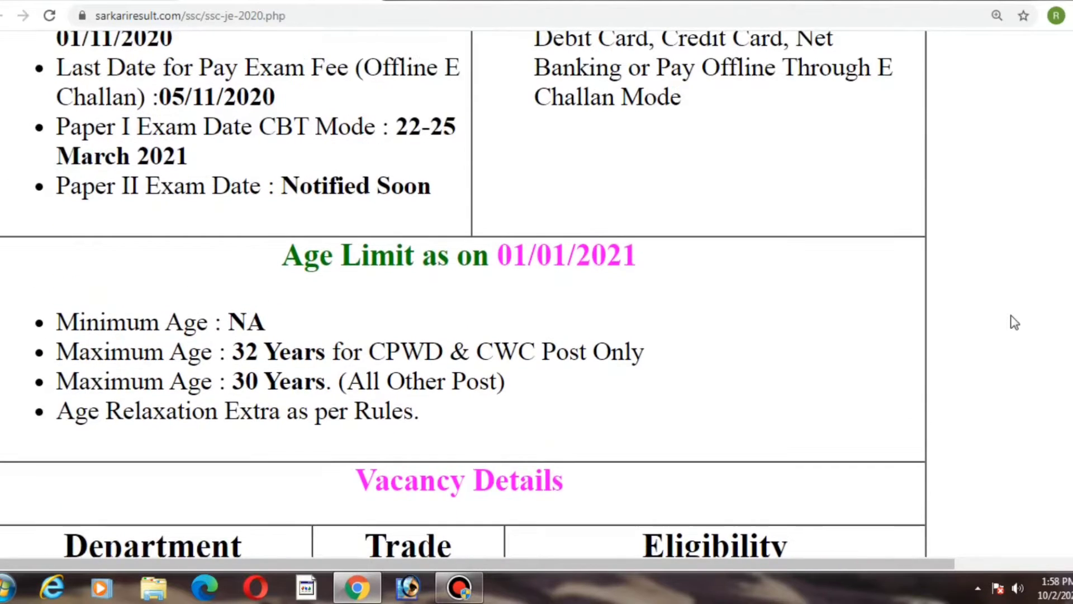
scroll(1014, 323, "down", 1)
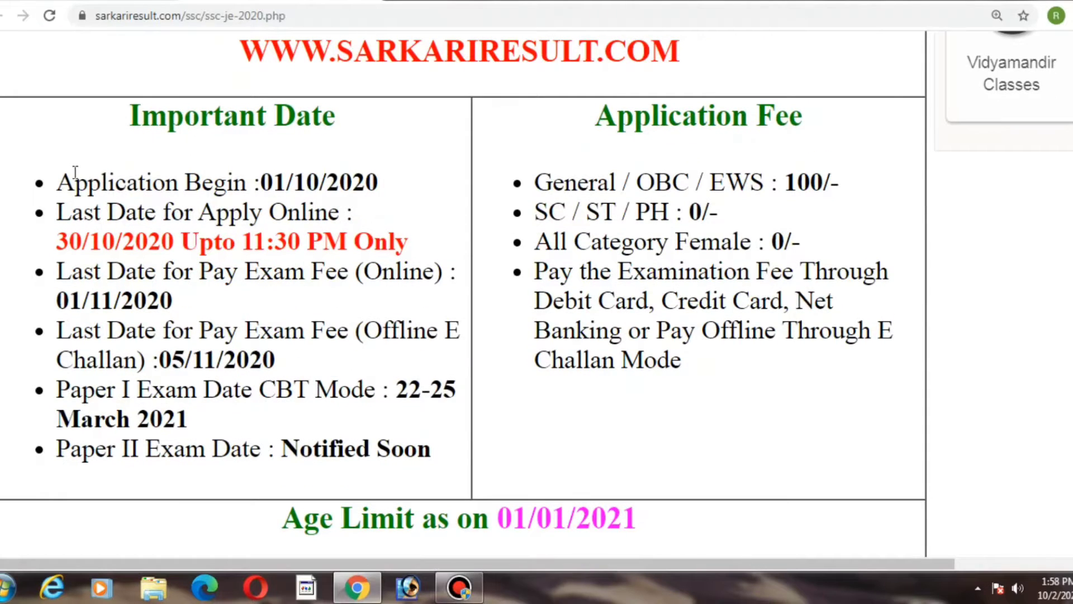
Step: Highlight the important dates, the age limit lines and the Mechanical trade entry while reviewing the notice
left_click_drag(67, 174, 411, 427)
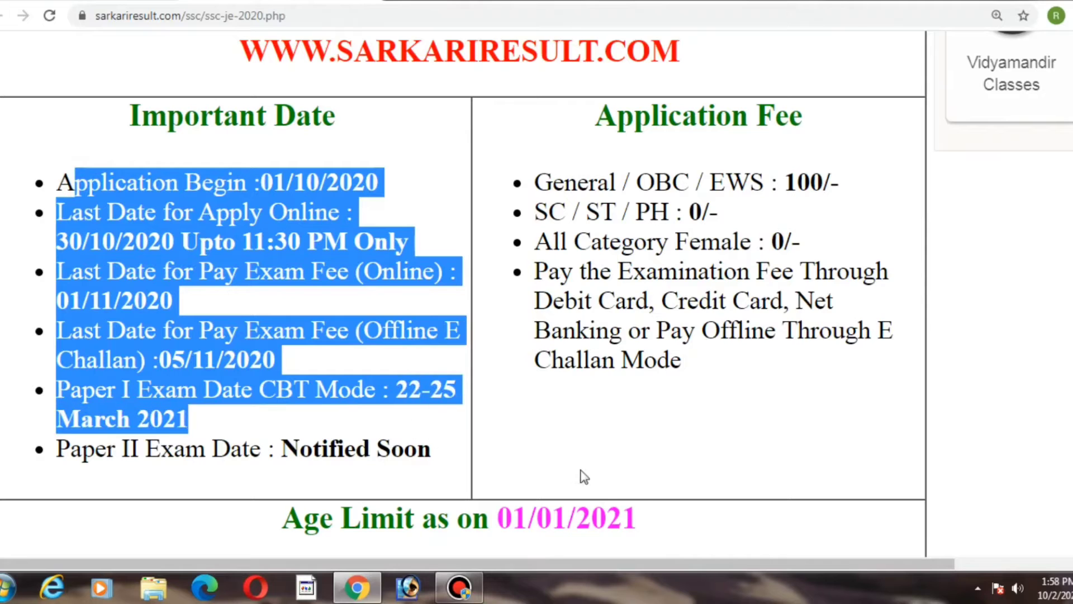
scroll(968, 458, "down", 1)
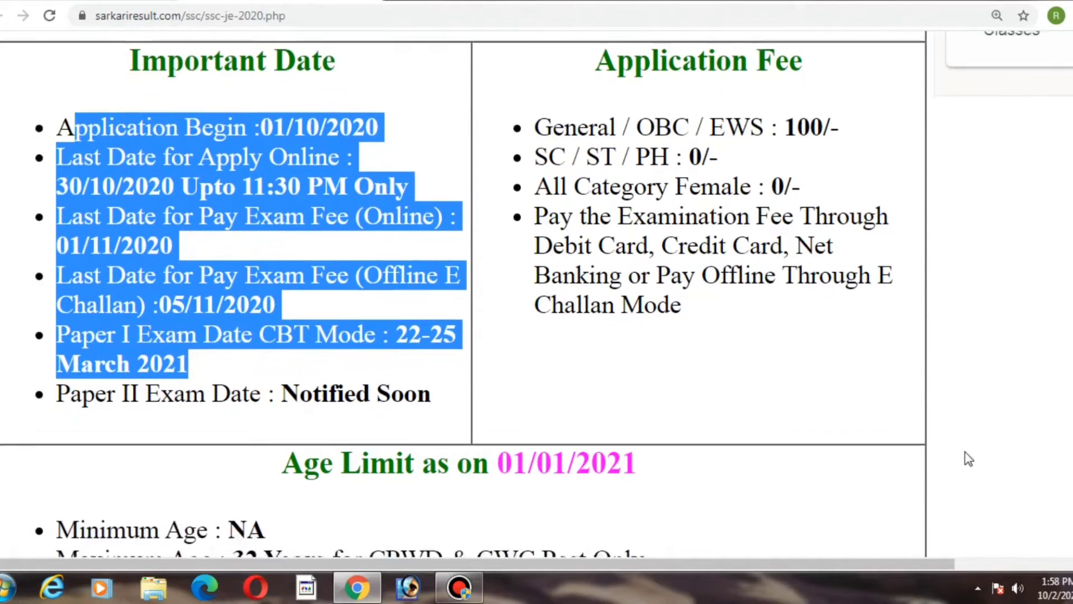
scroll(969, 458, "down", 5)
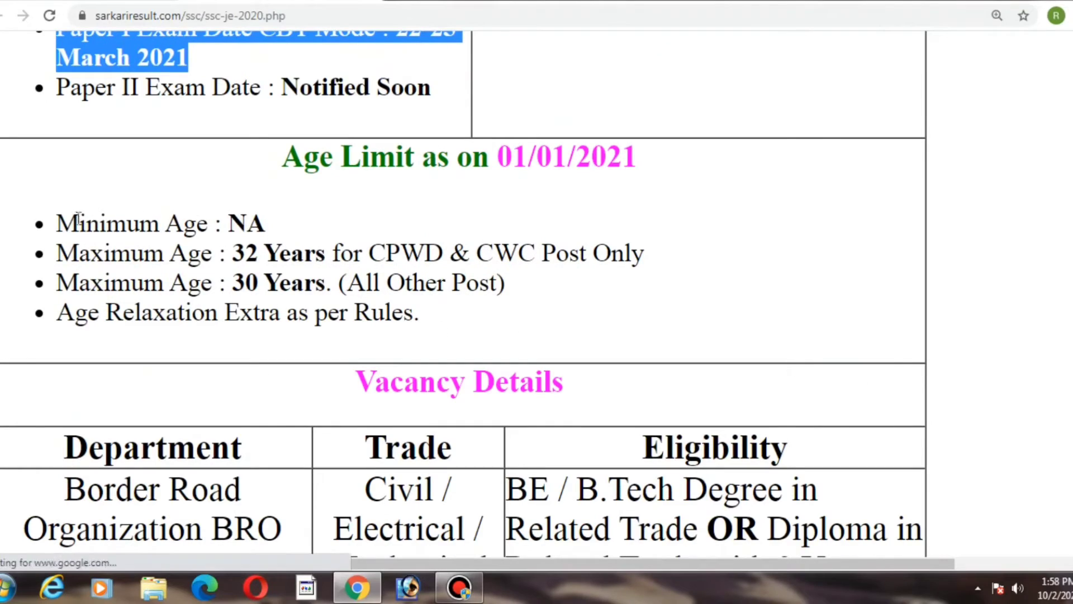
left_click_drag(59, 221, 307, 314)
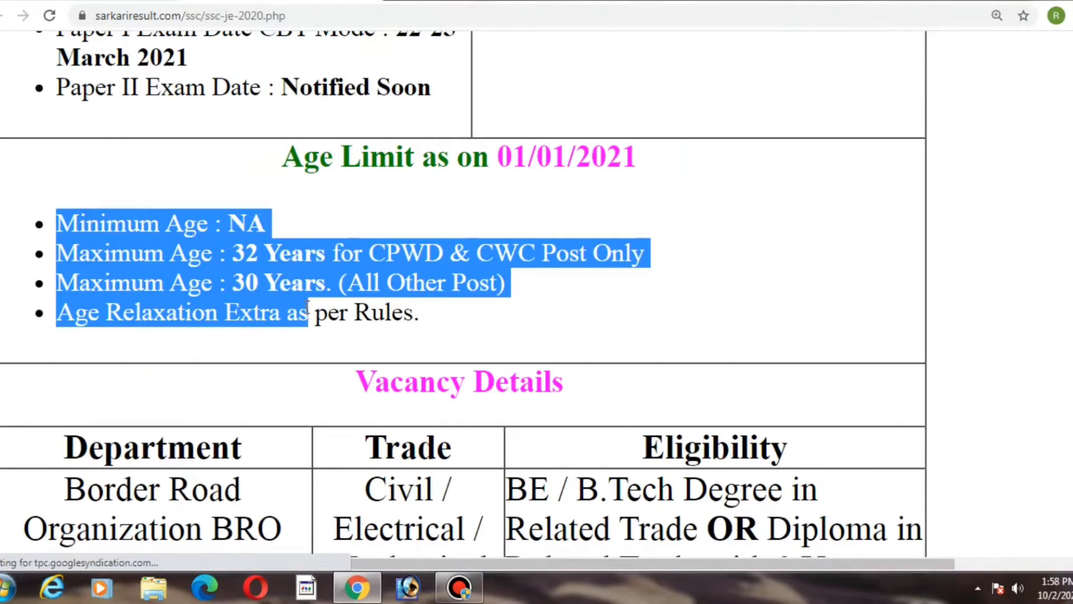
scroll(306, 311, "down", 6)
double_click(367, 243)
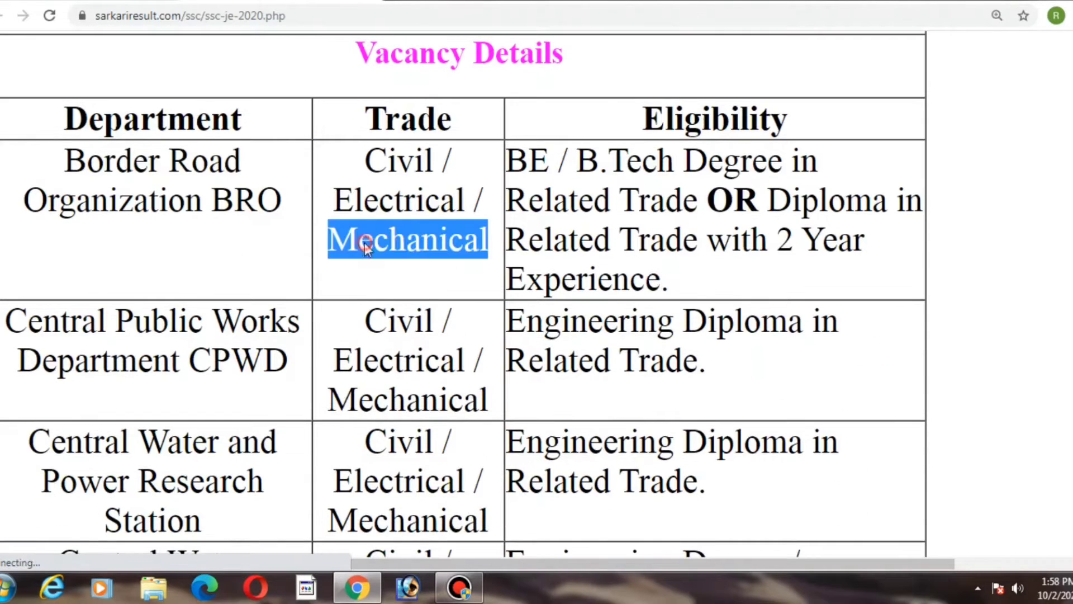
Step: Review the vacancy details and how-to-fill instructions, then follow the Apply Online link among the important links
scroll(365, 246, "down", 1)
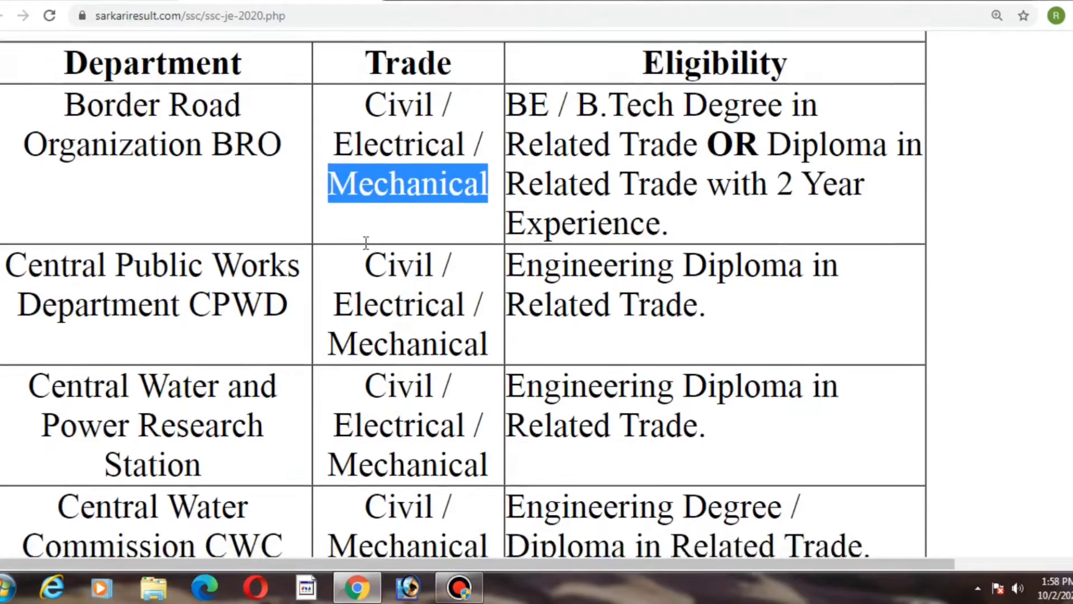
scroll(366, 243, "down", 6)
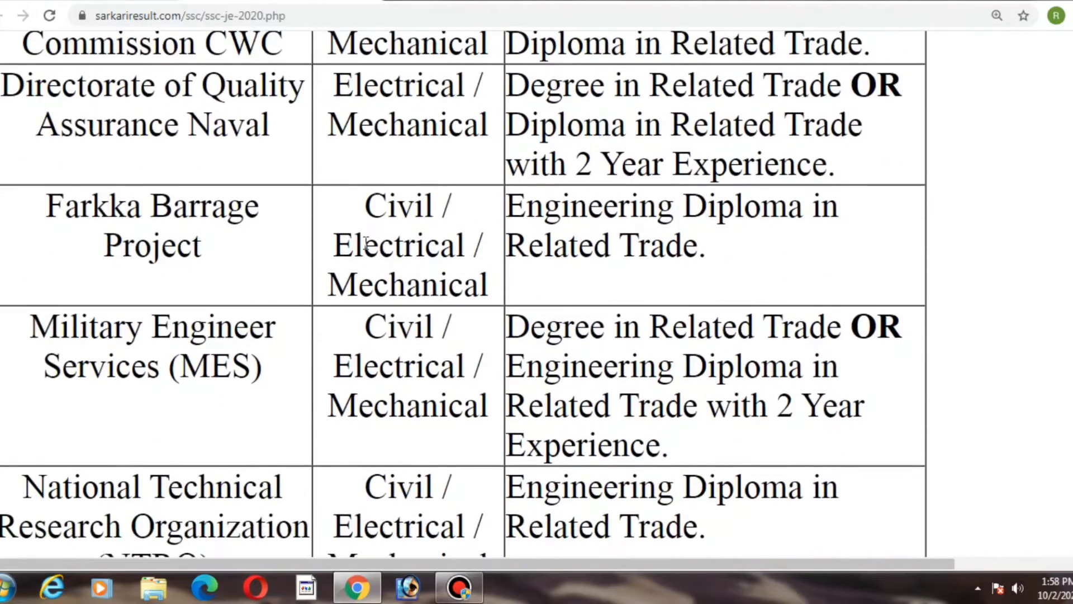
scroll(365, 244, "down", 7)
scroll(365, 244, "down", 12)
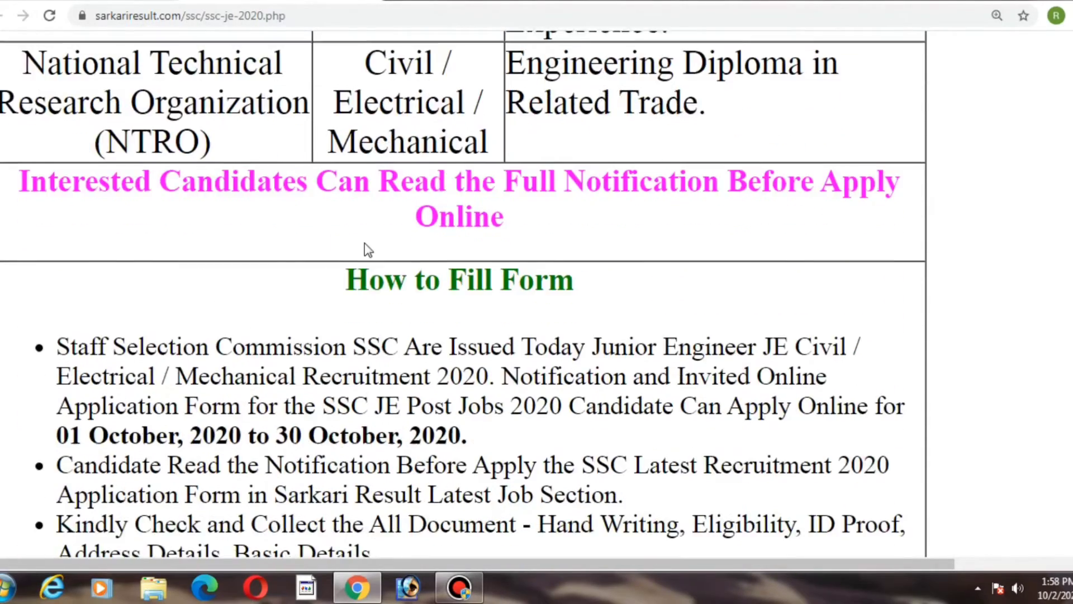
scroll(364, 243, "down", 10)
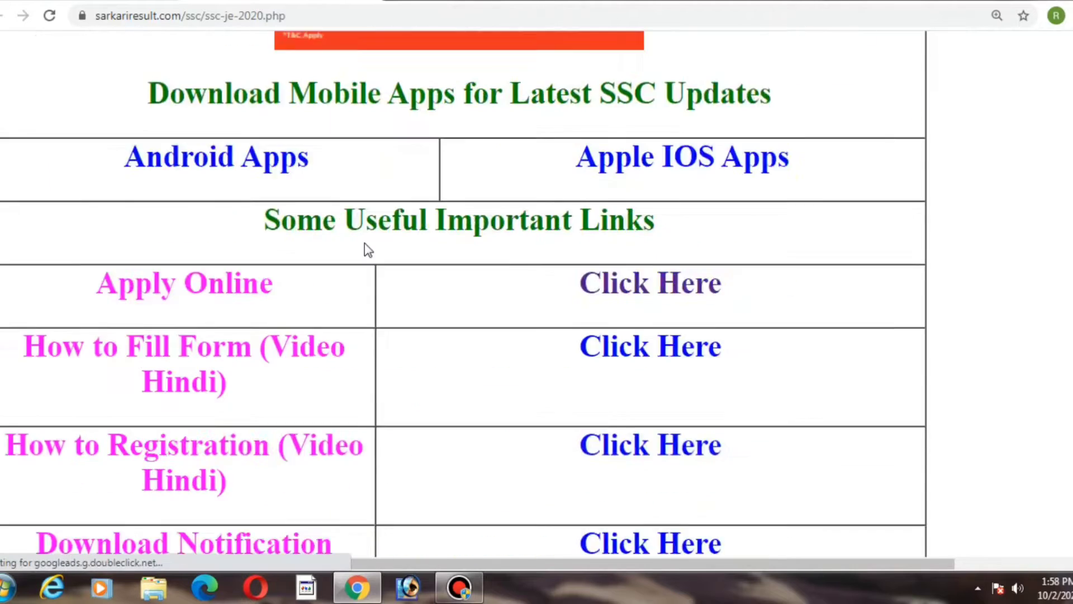
scroll(365, 243, "up", 1)
scroll(365, 243, "up", 8)
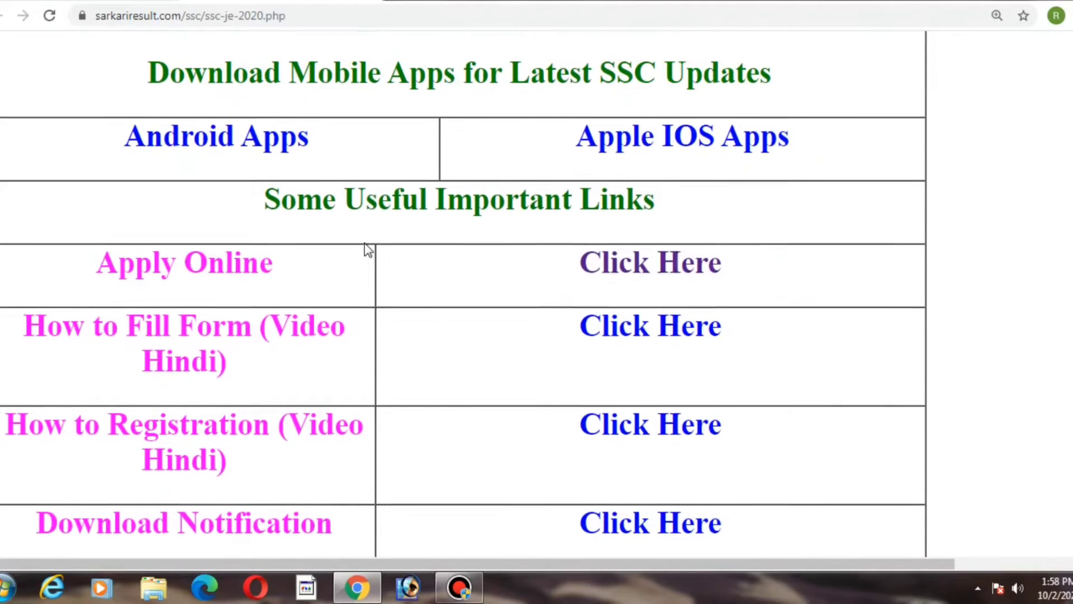
scroll(365, 244, "up", 5)
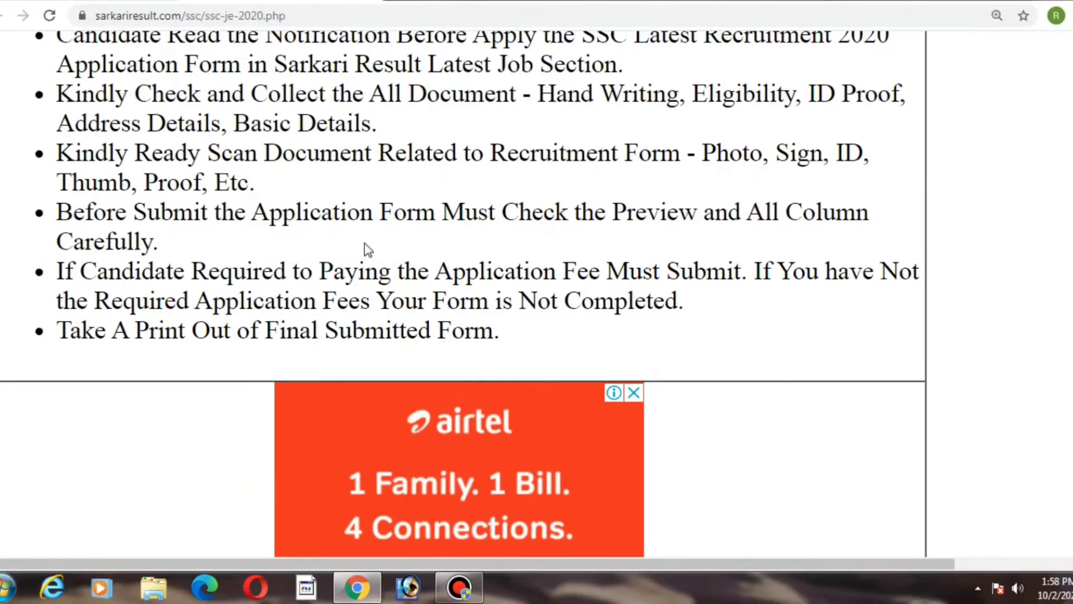
scroll(364, 243, "down", 11)
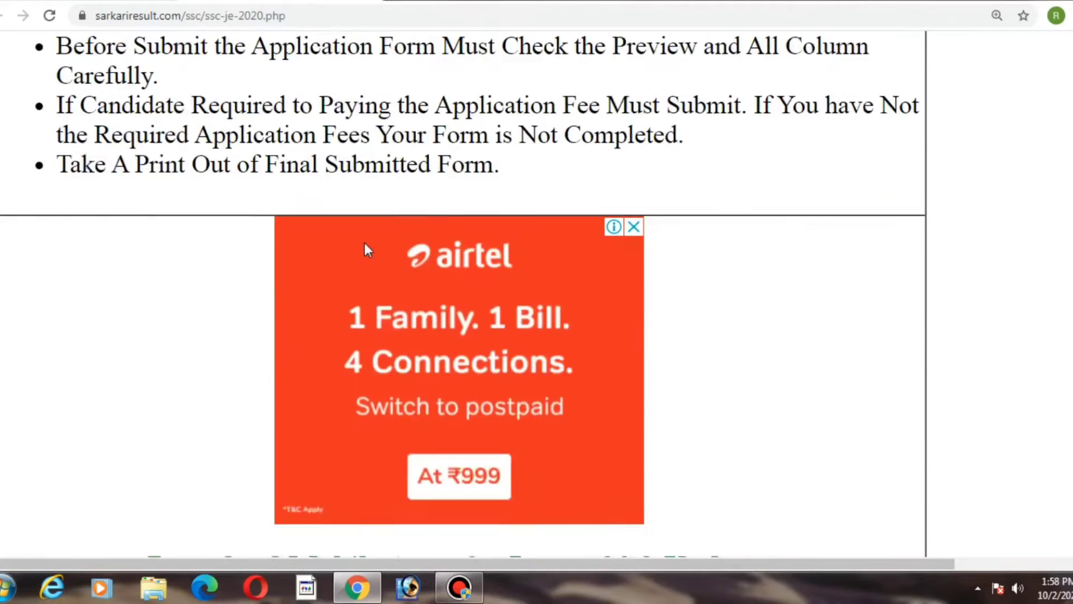
scroll(365, 244, "up", 1)
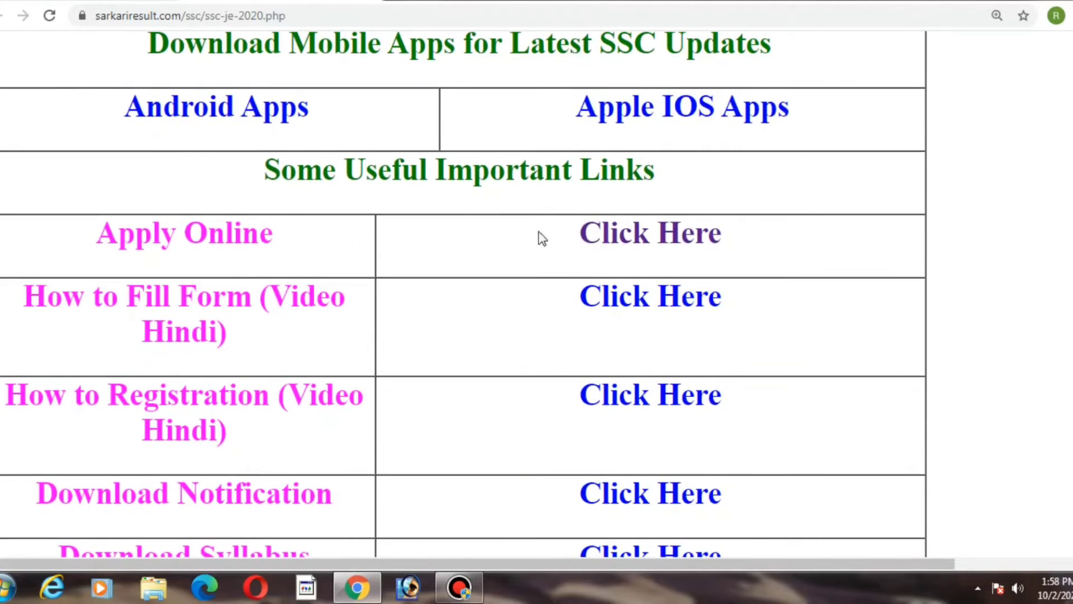
left_click(627, 234)
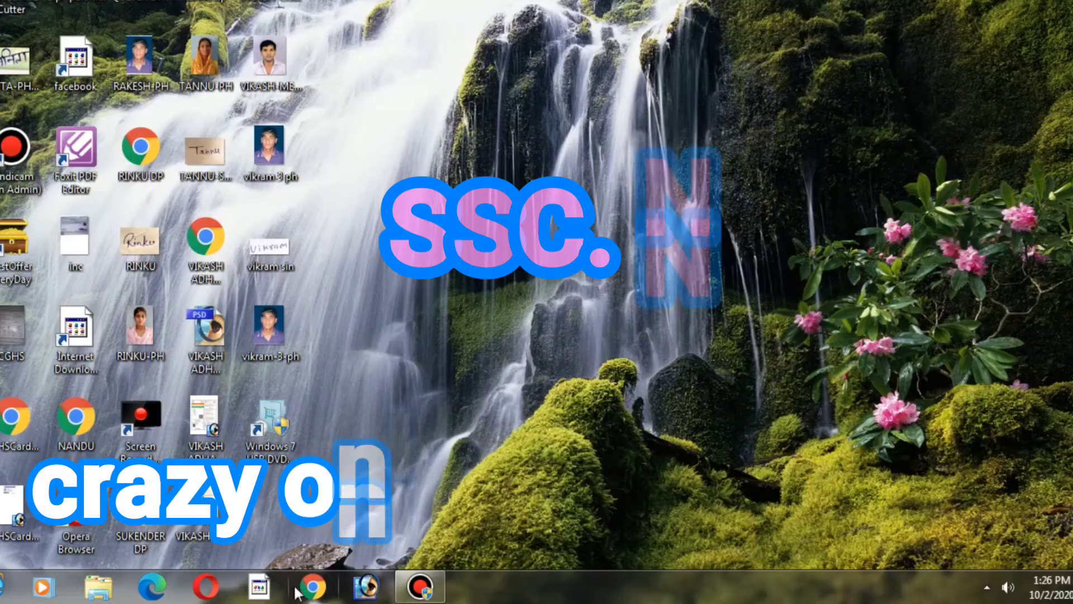
Step: Open Chrome and go to ssc.nic.in
left_click(302, 588)
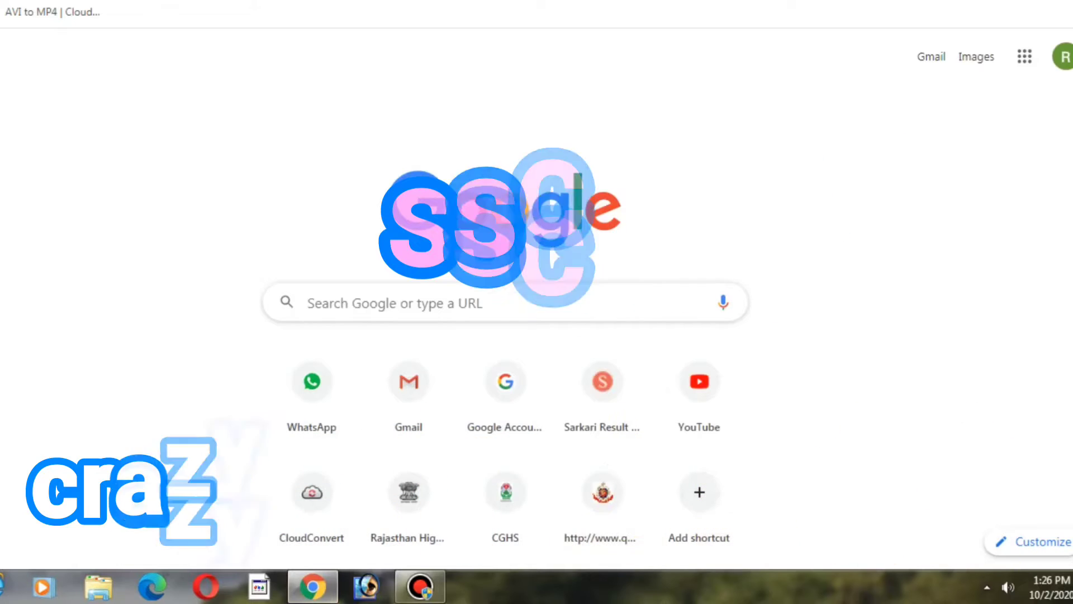
type("ssc")
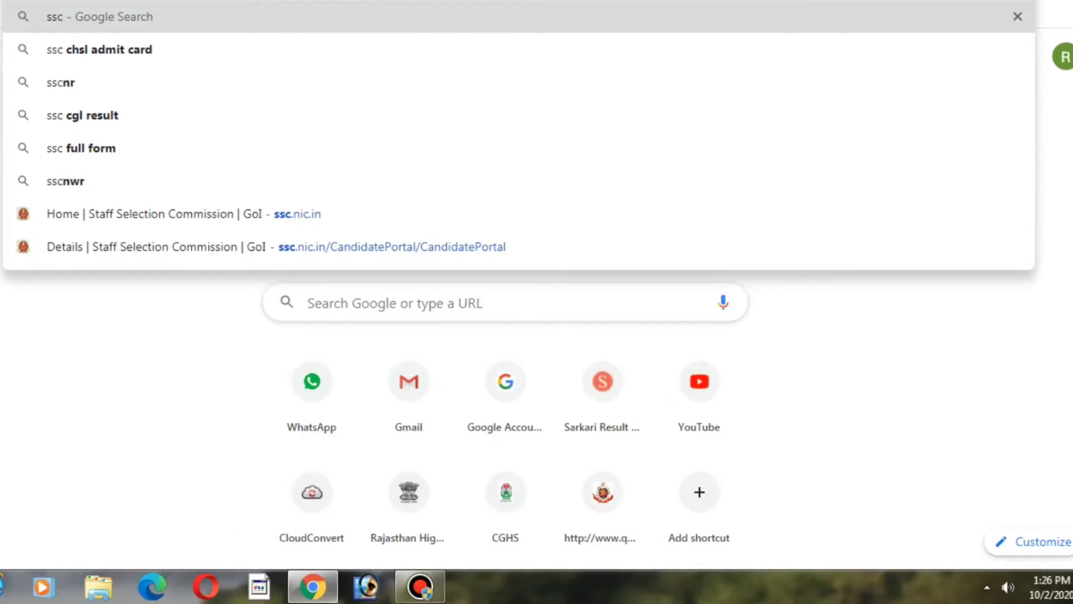
type(".nic")
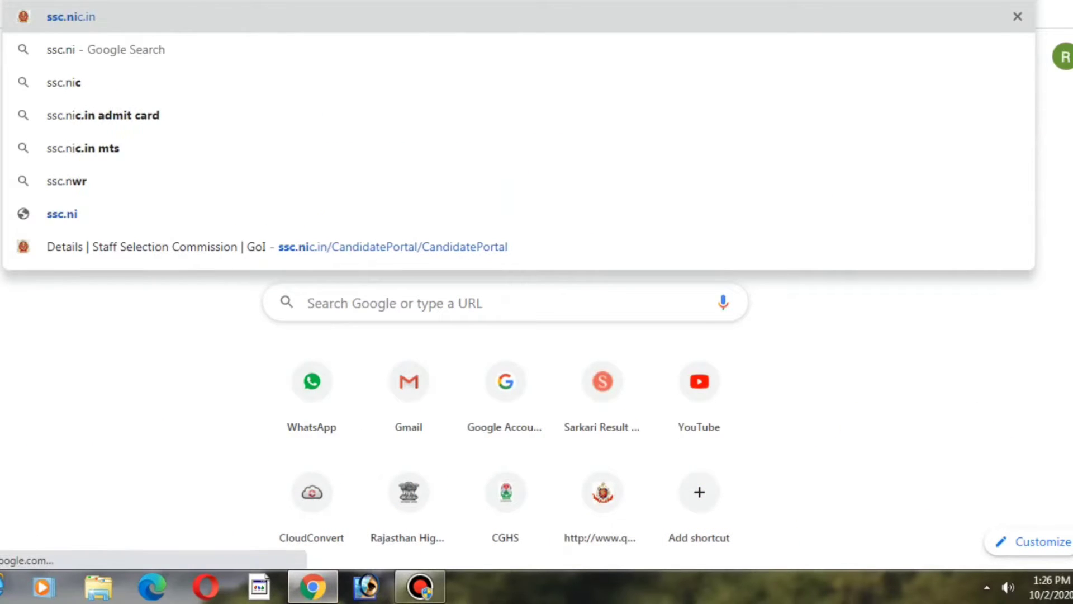
key("Return")
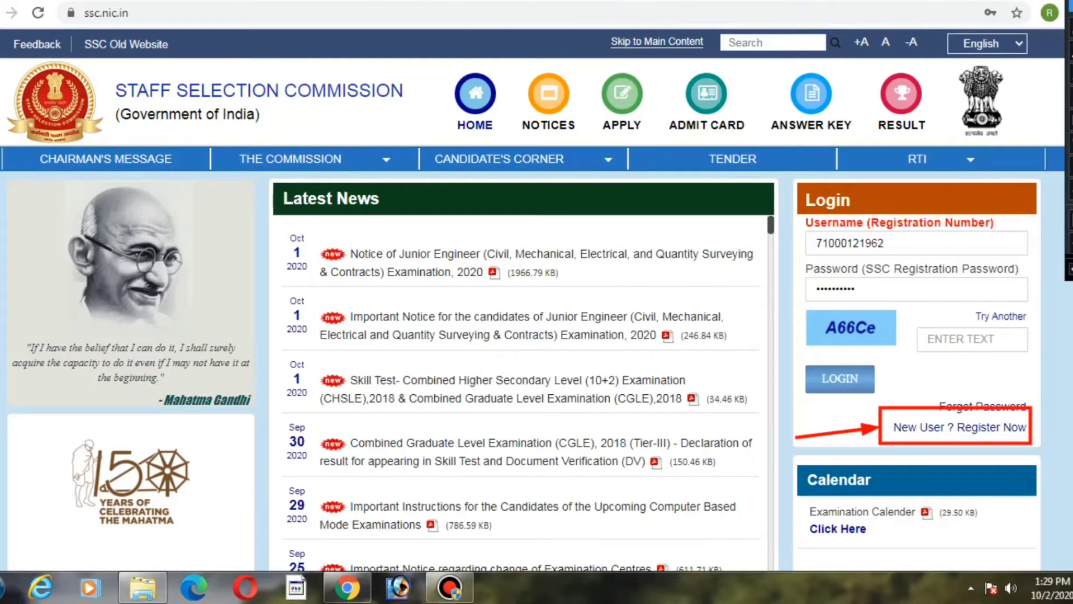
Step: Open the new user registration form and answer Yes to having an Aadhaar number
left_click(945, 431)
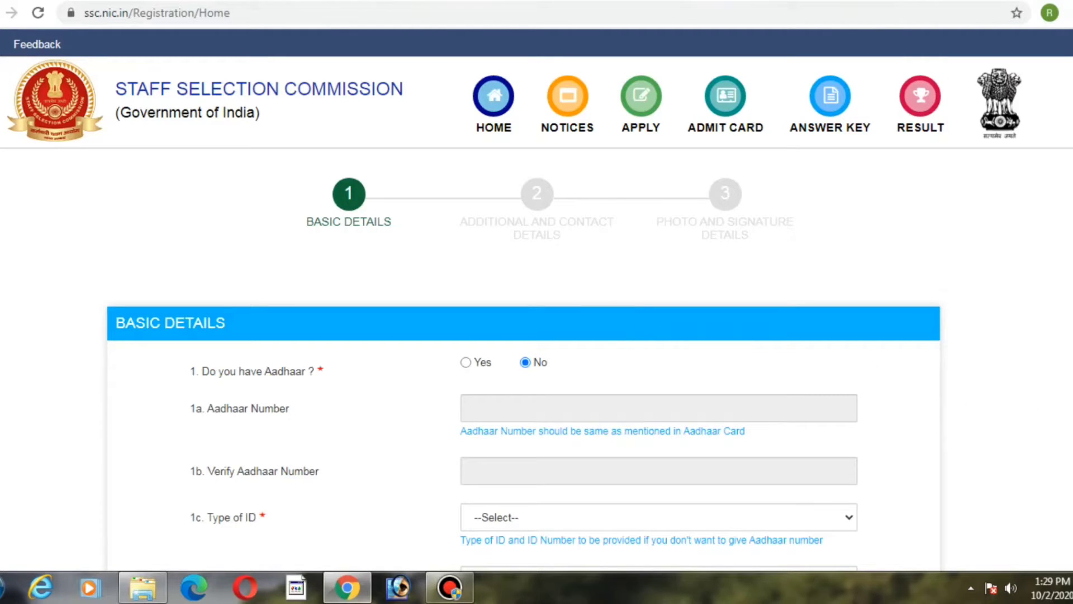
scroll(536, 302, "down", 8)
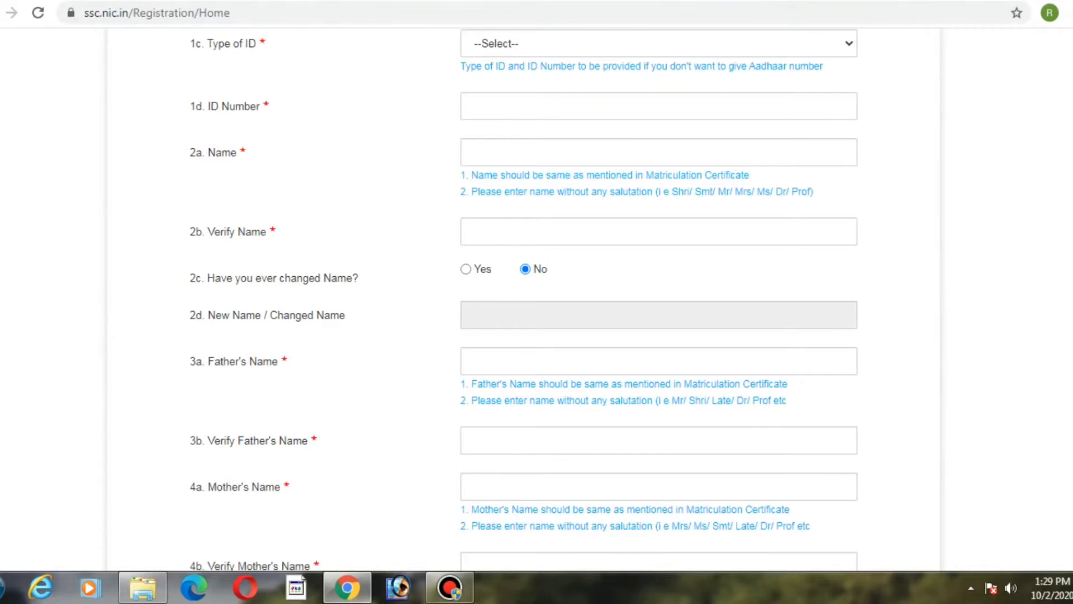
scroll(536, 302, "up", 5)
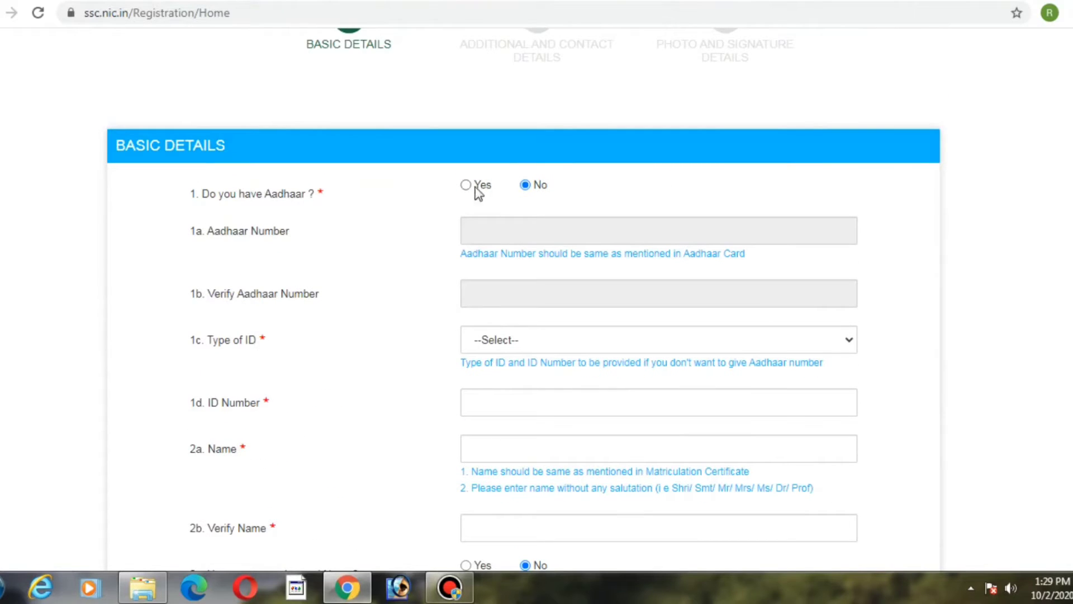
left_click(466, 185)
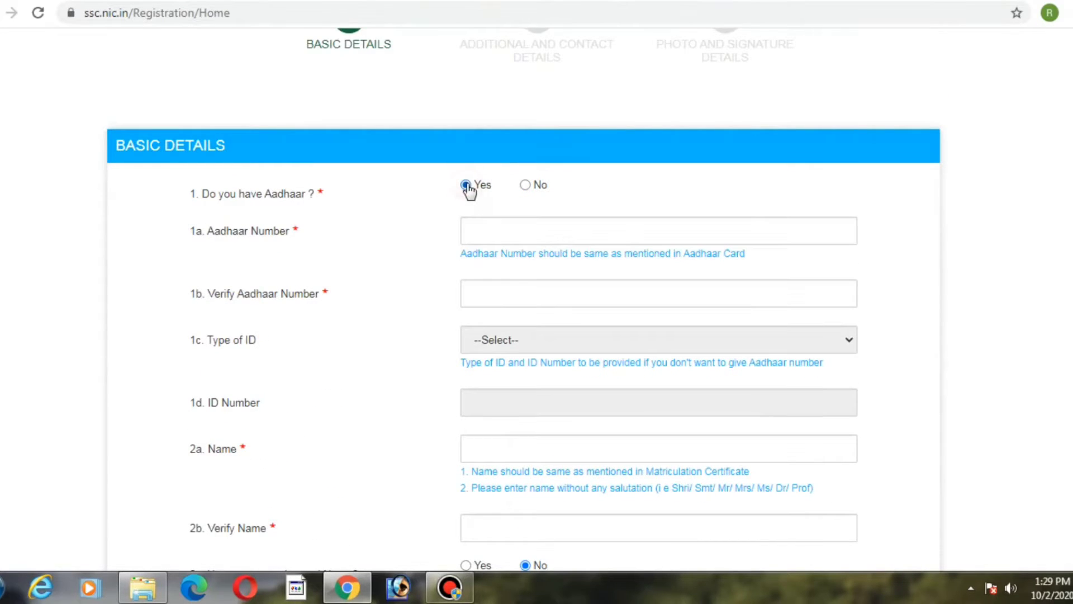
Step: Enter the candidate's Aadhaar number in the Aadhaar Number field
left_click(483, 223)
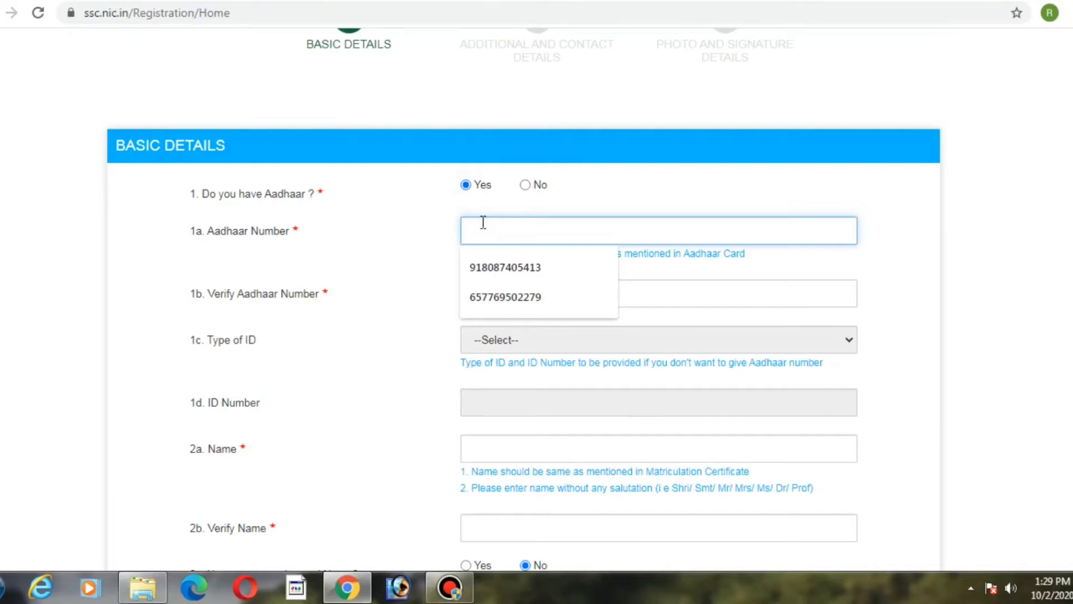
key("Down")
key("Down")
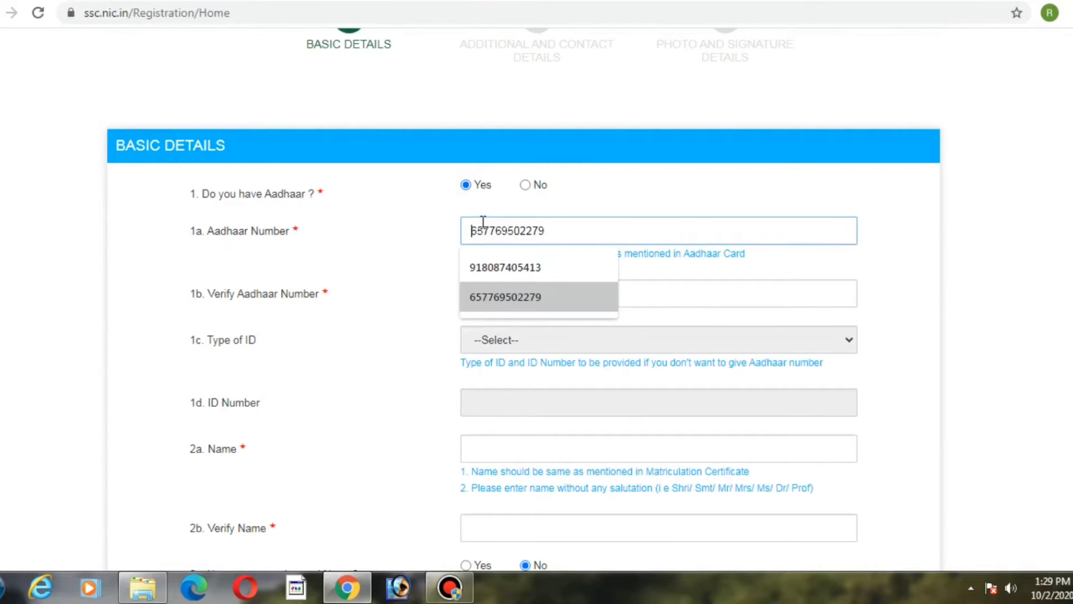
key("Up")
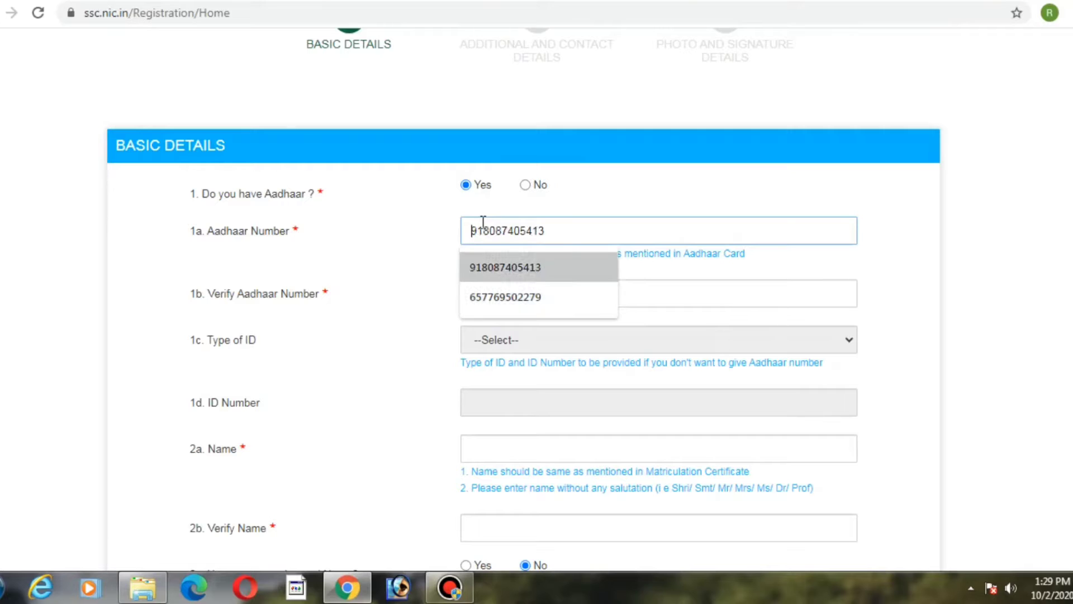
key("Tab")
double_click(483, 230)
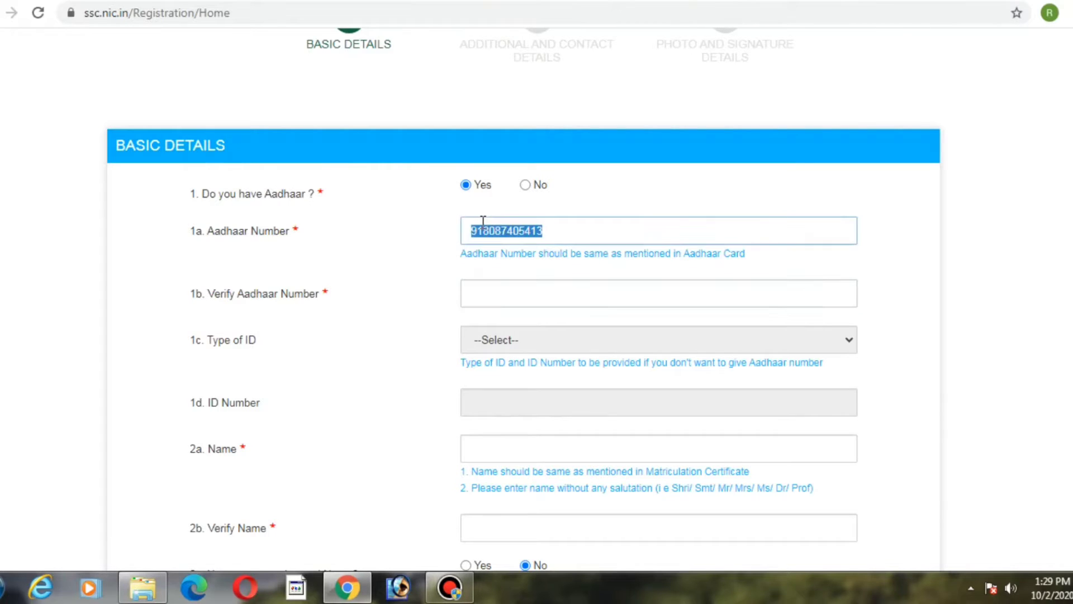
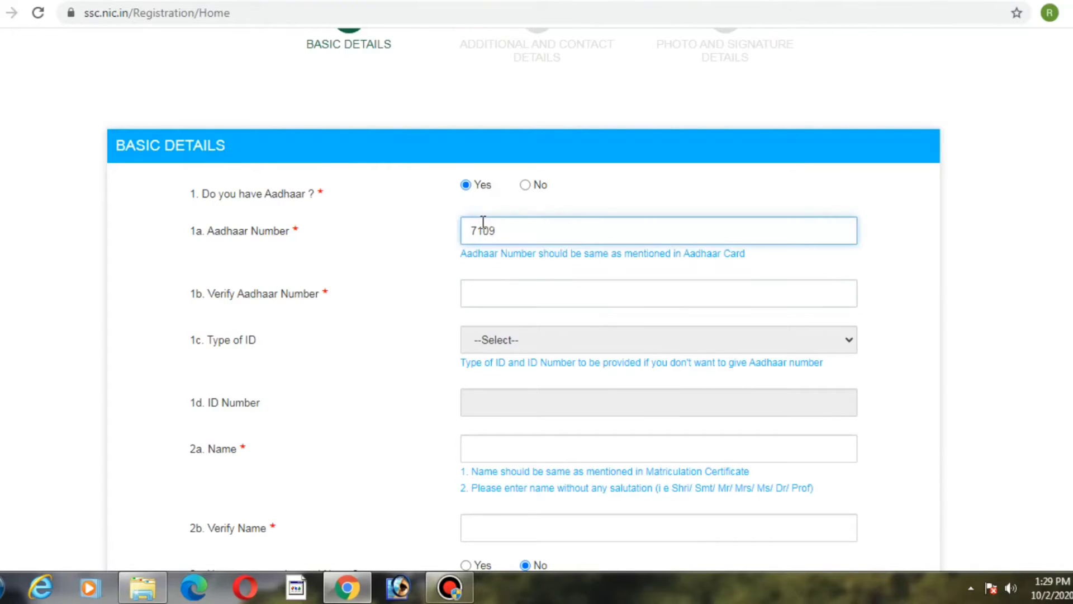
double_click(484, 221)
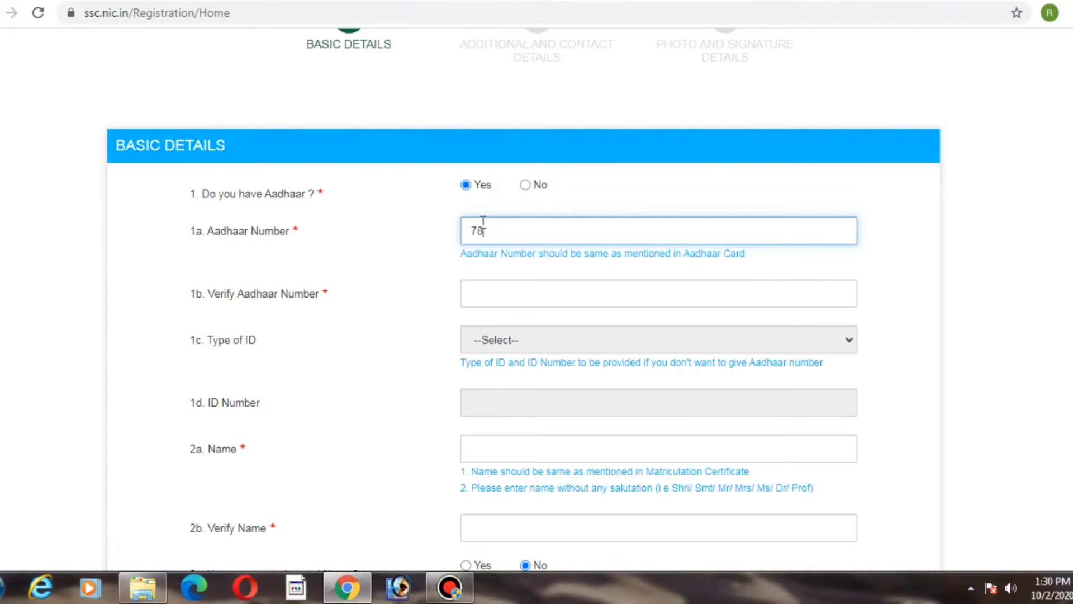
key("Tab")
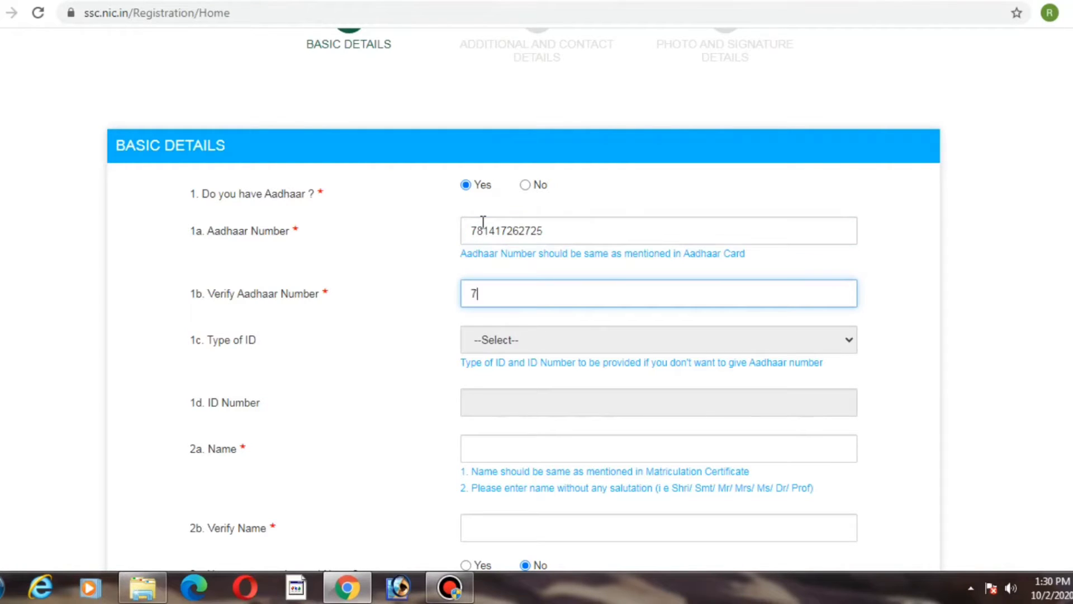
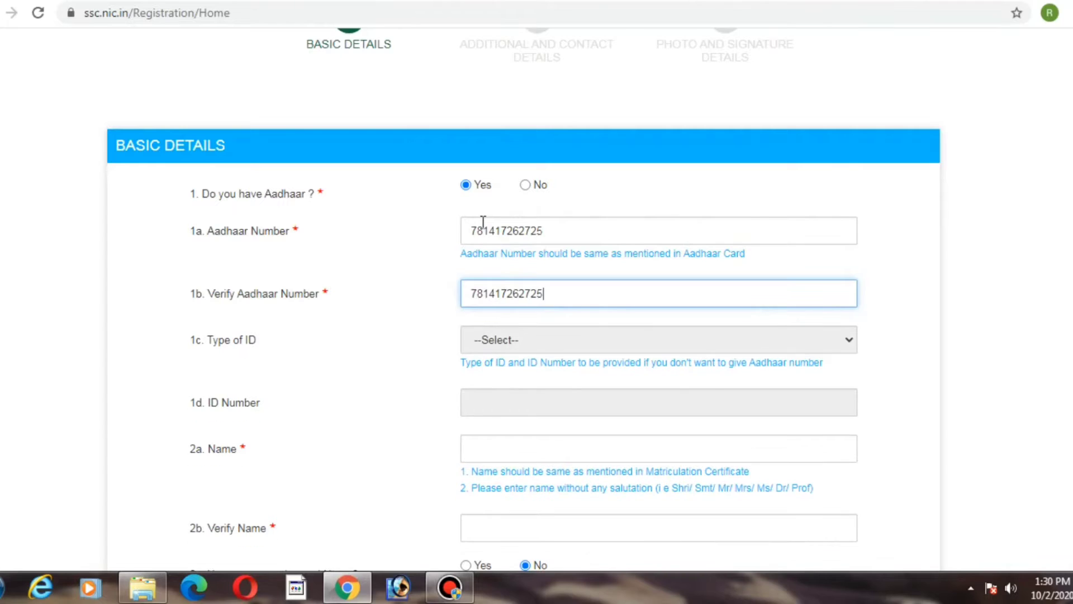
Step: Re-enter the same Aadhaar number in the Verify Aadhaar Number field
key("Tab")
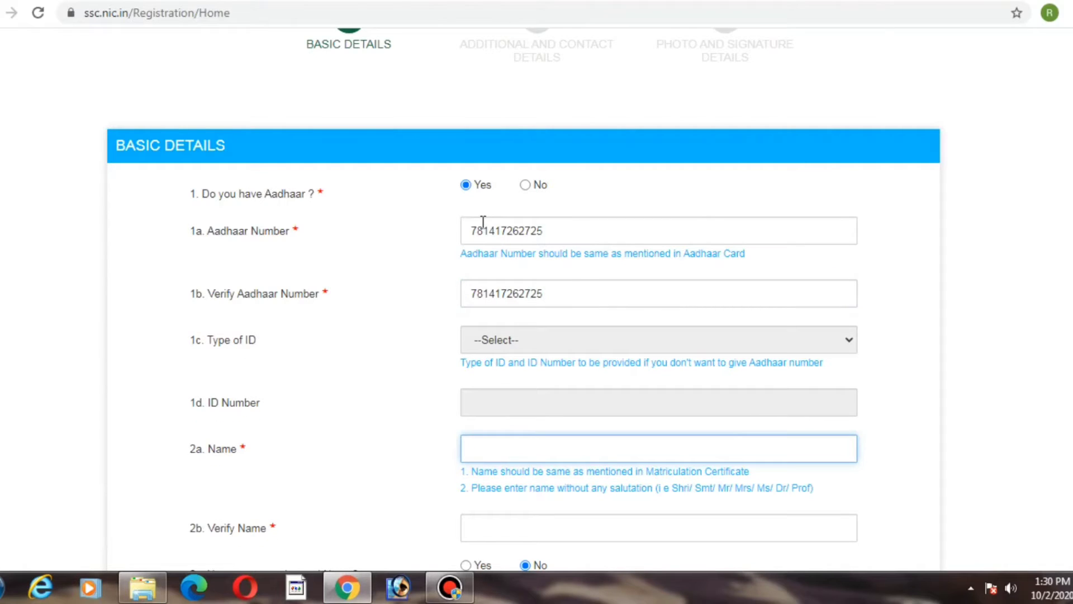
Step: Enter the candidate's name in both the Name and Verify Name fields
left_click(512, 445)
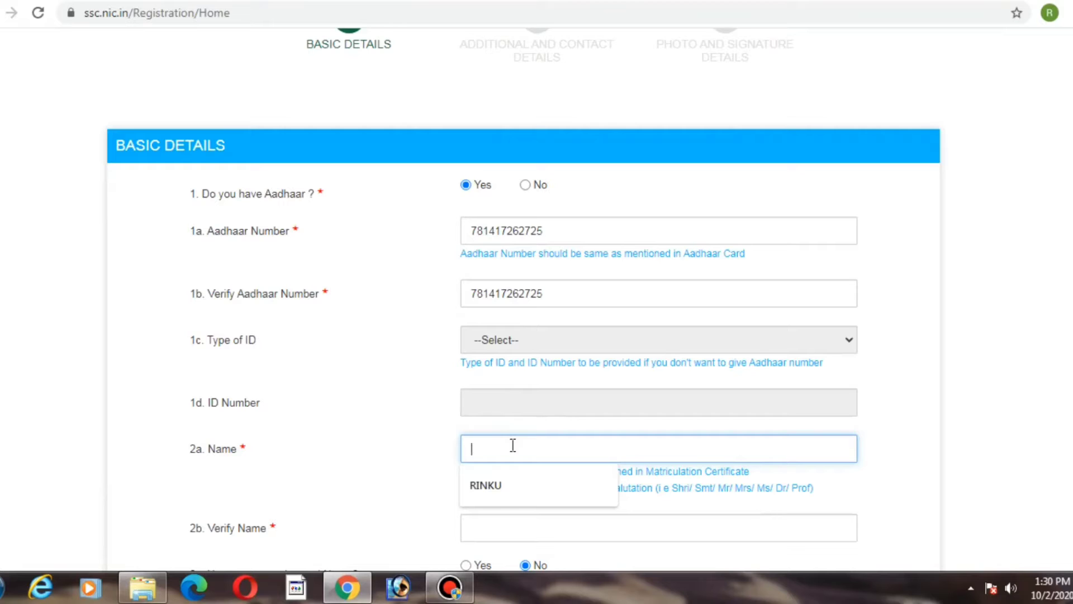
type("SANDEEP")
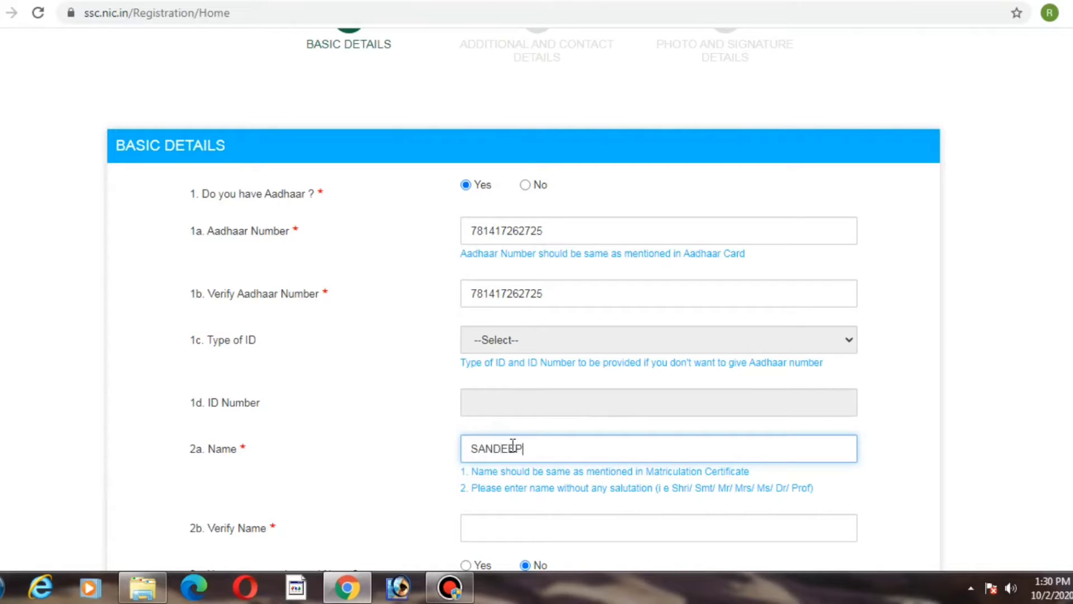
key("Tab")
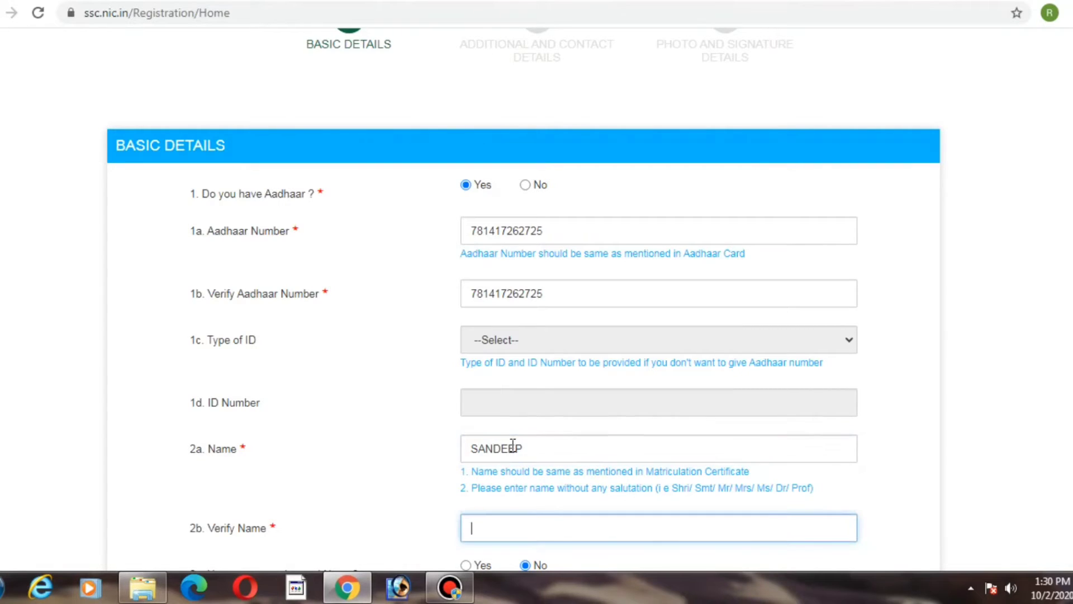
type("SANDEEP")
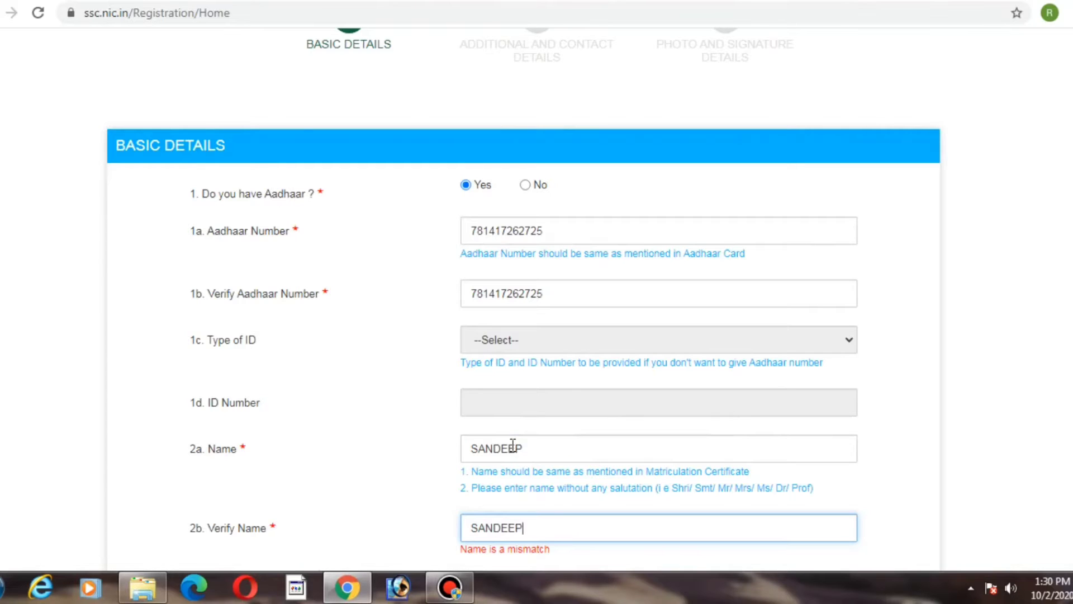
key("Tab")
key("Tab")
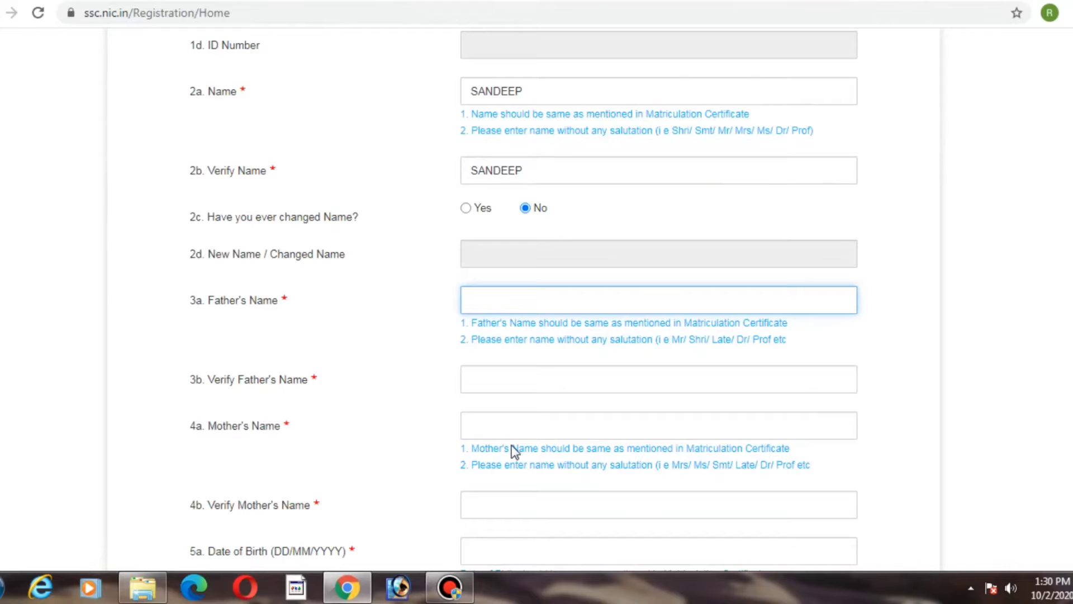
Step: Enter the father's name in both the Father's Name and Verify Father's Name fields
type("RA")
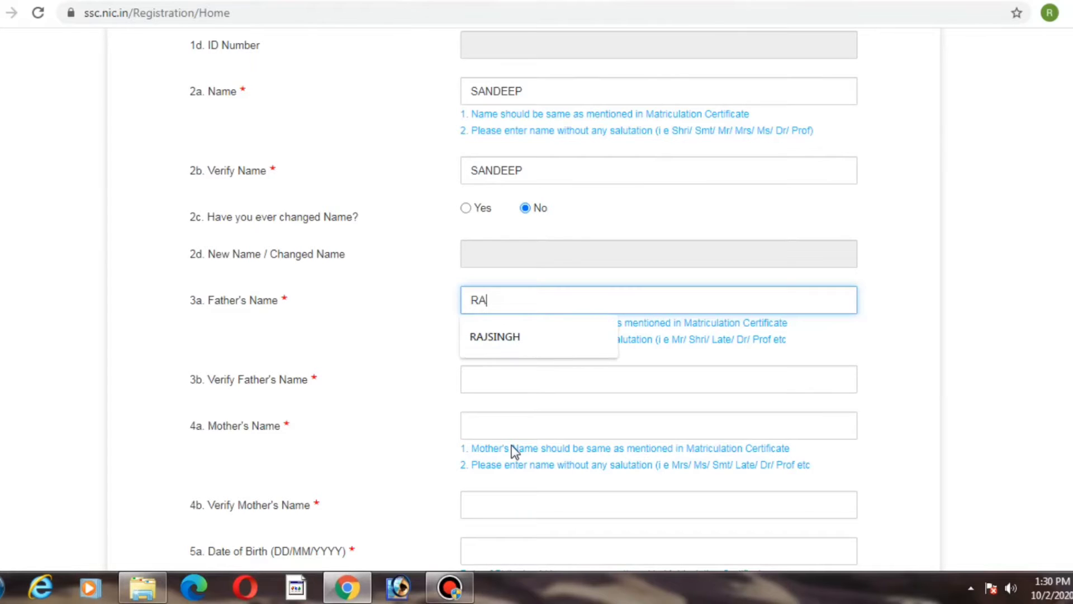
type("MKUMAR")
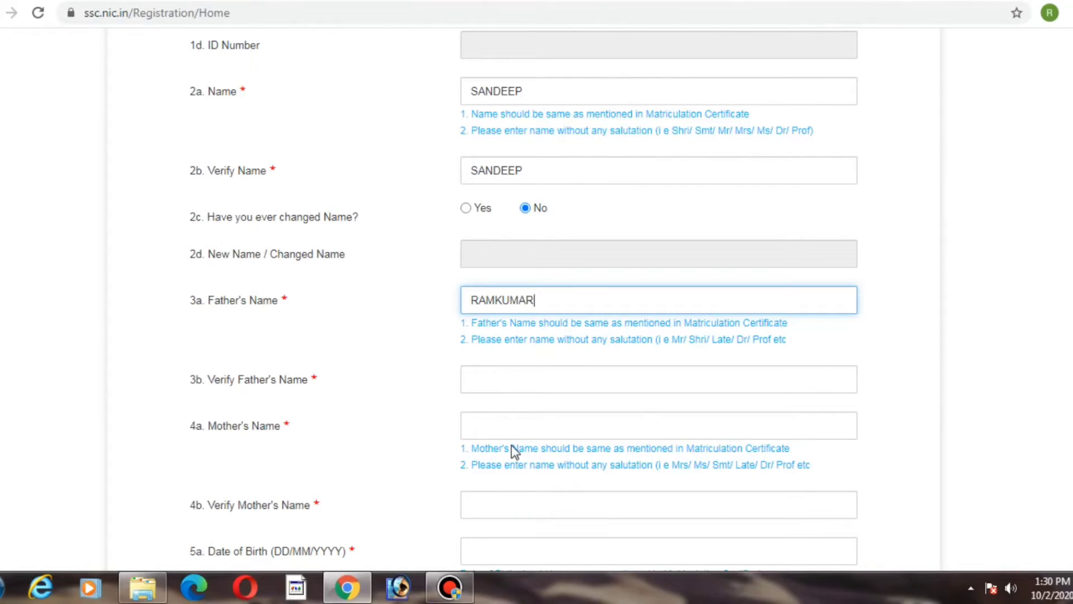
key("Tab")
type("RAMKUMAR")
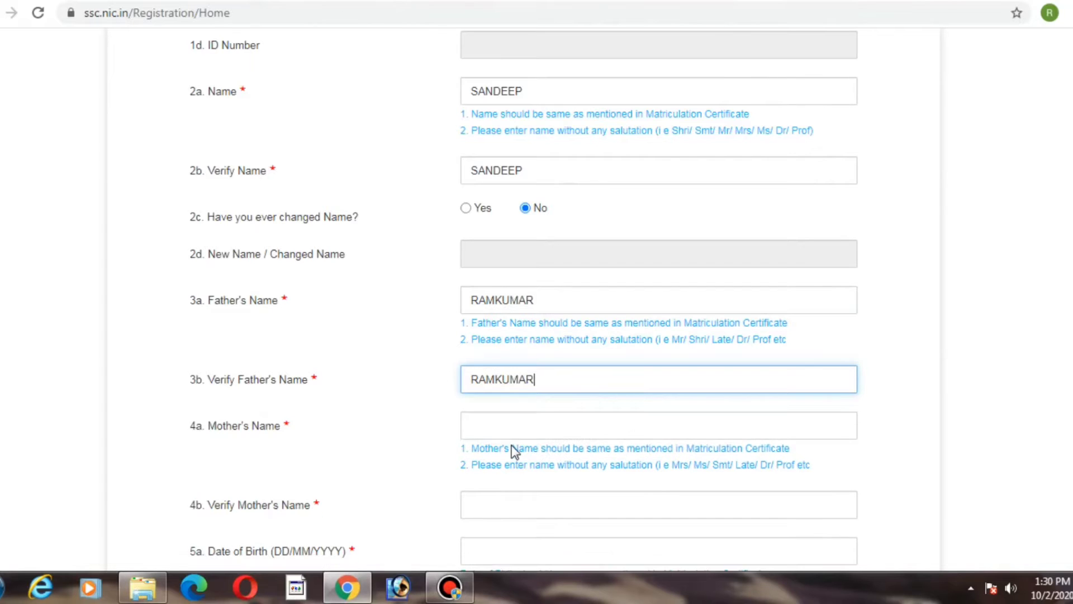
key("Tab")
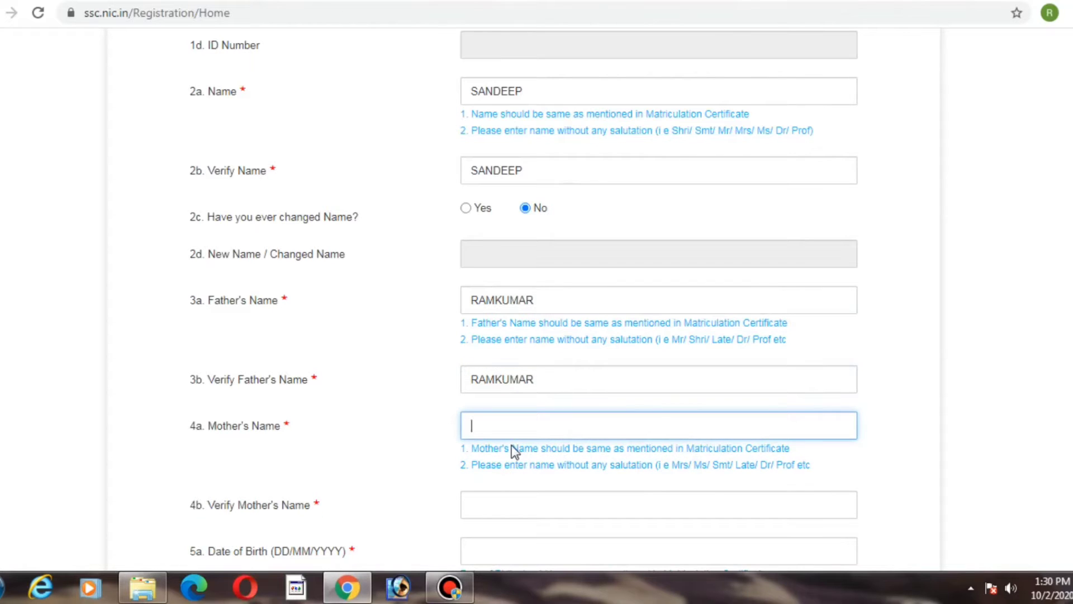
Step: Enter the mother's name in both the Mother's Name and Verify Mother's Name fields
key("ctrl+plus")
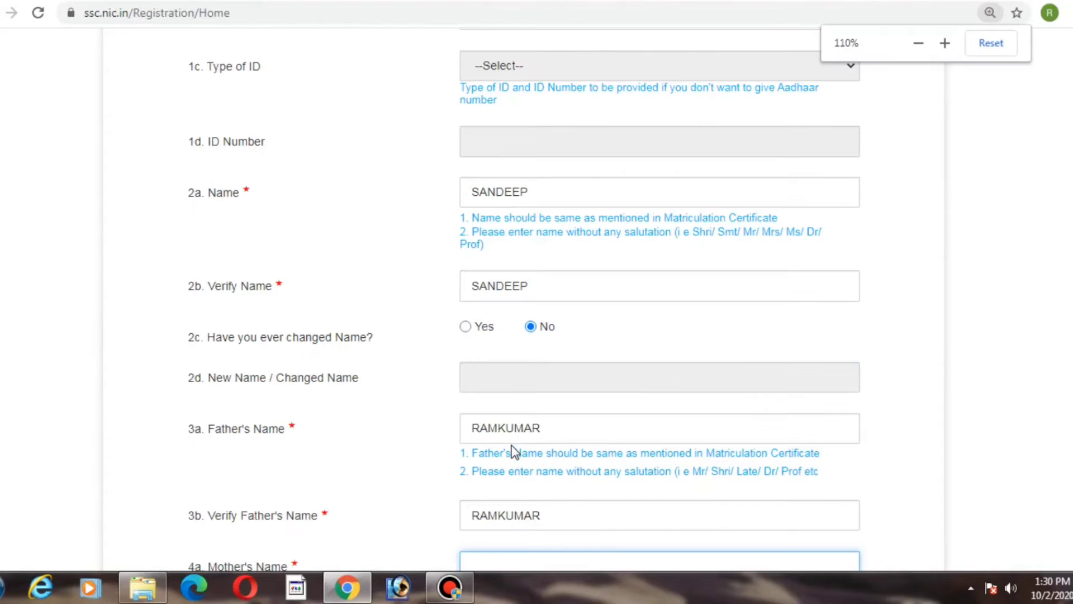
scroll(515, 451, "down", 6)
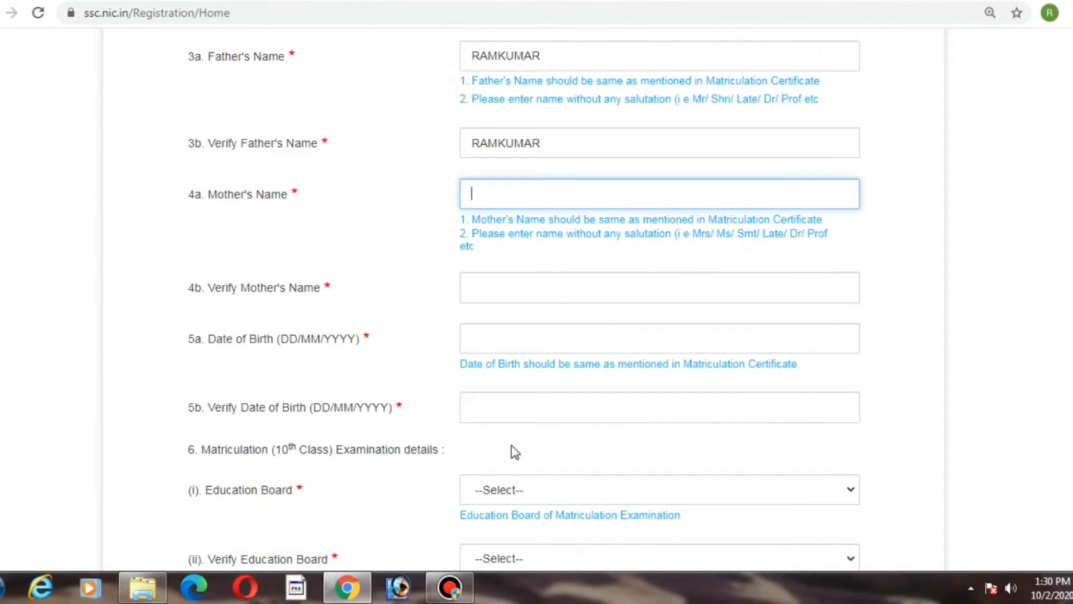
type("ROSHANI")
key("Tab")
type("R")
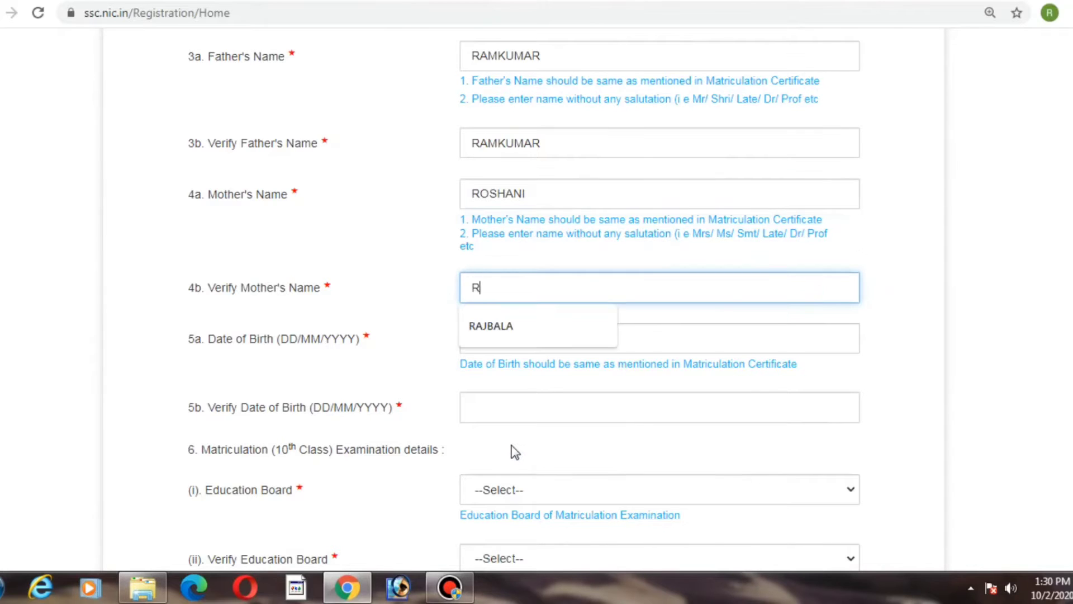
type("OS")
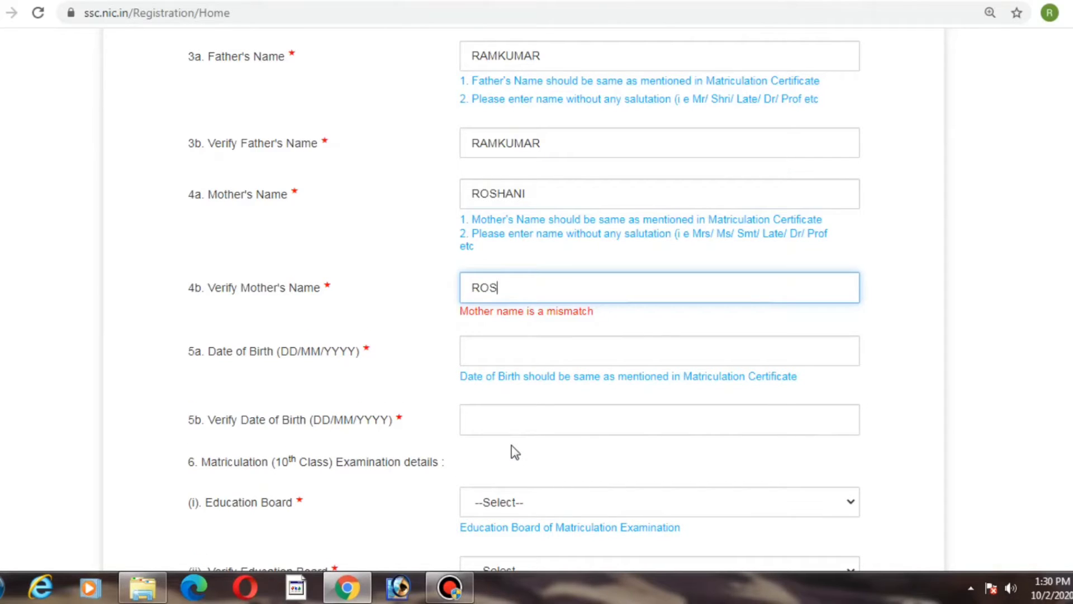
type("HANI")
key("Tab")
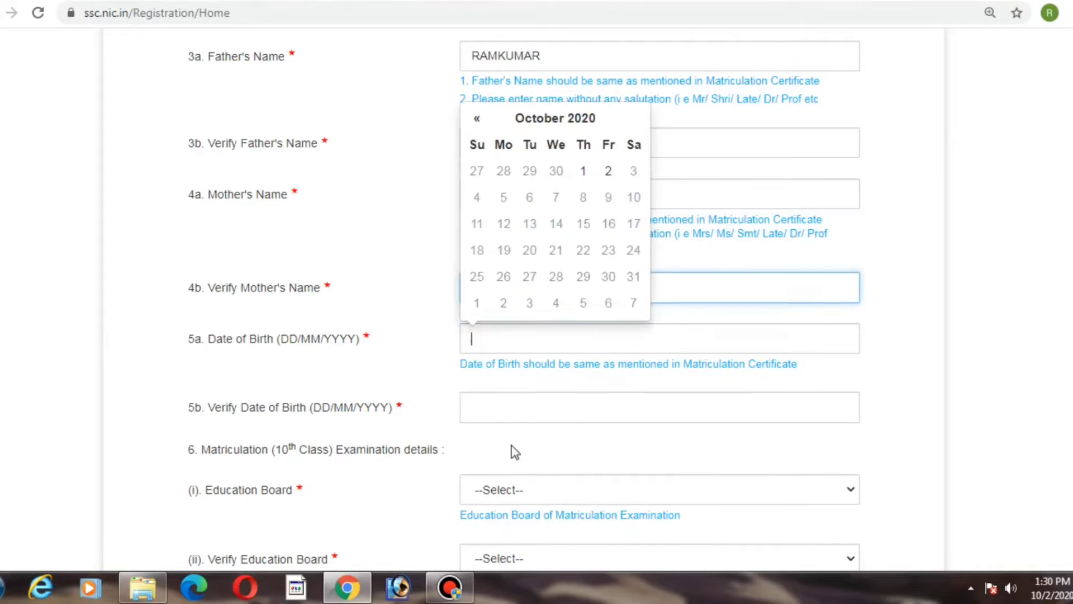
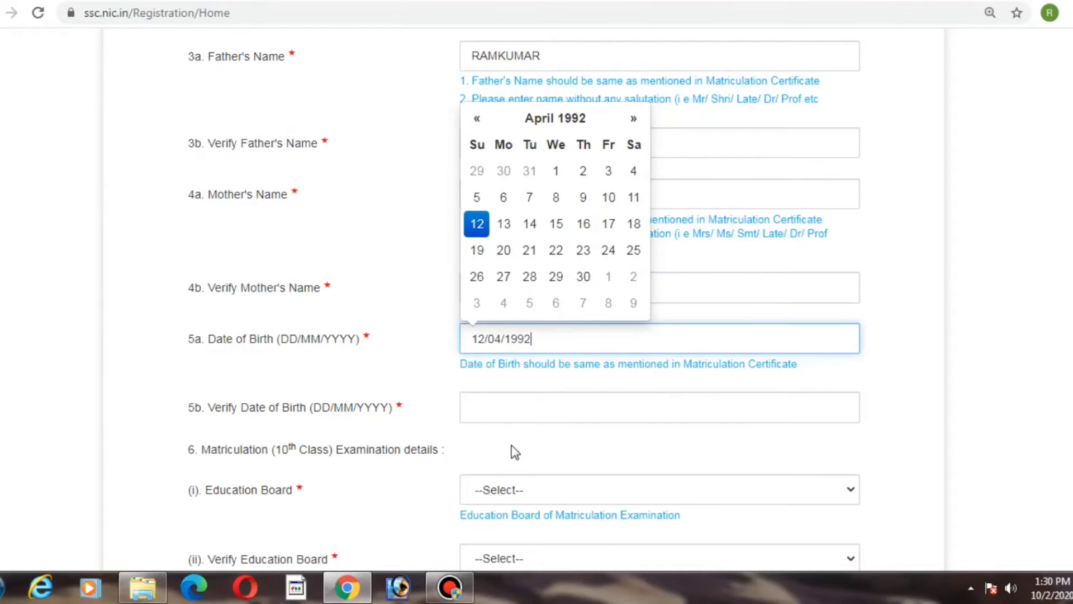
Step: Enter the candidate's date of birth in DD/MM/YYYY format in both date of birth fields
key("Tab")
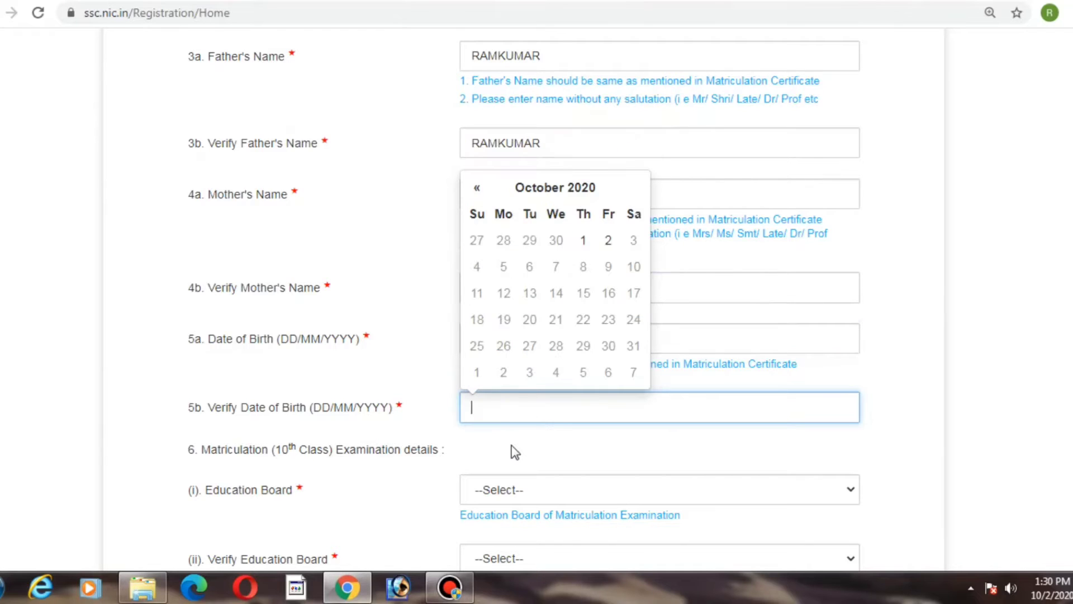
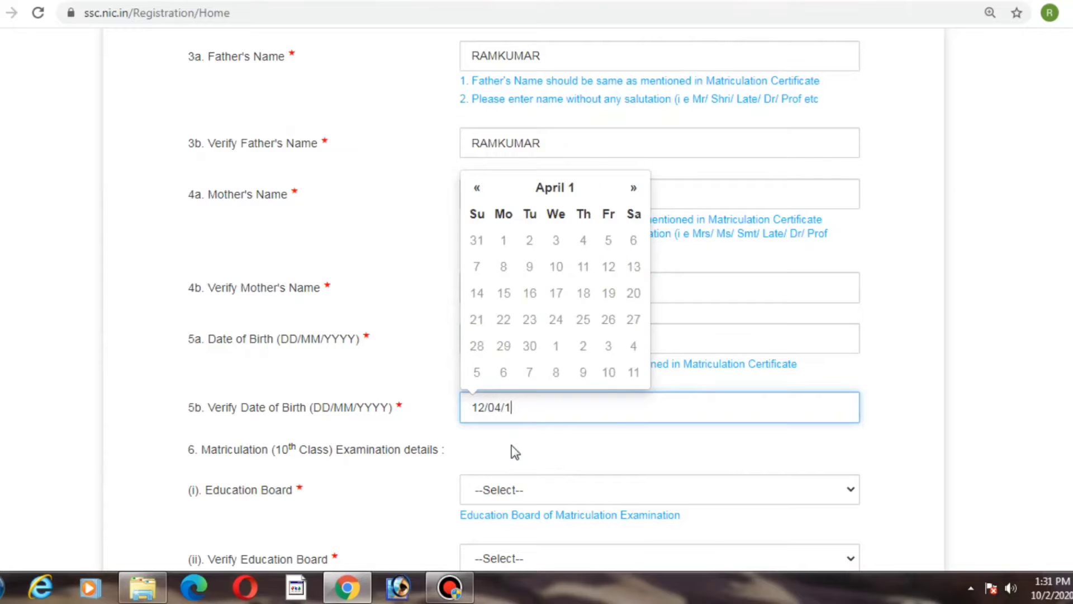
key("Tab")
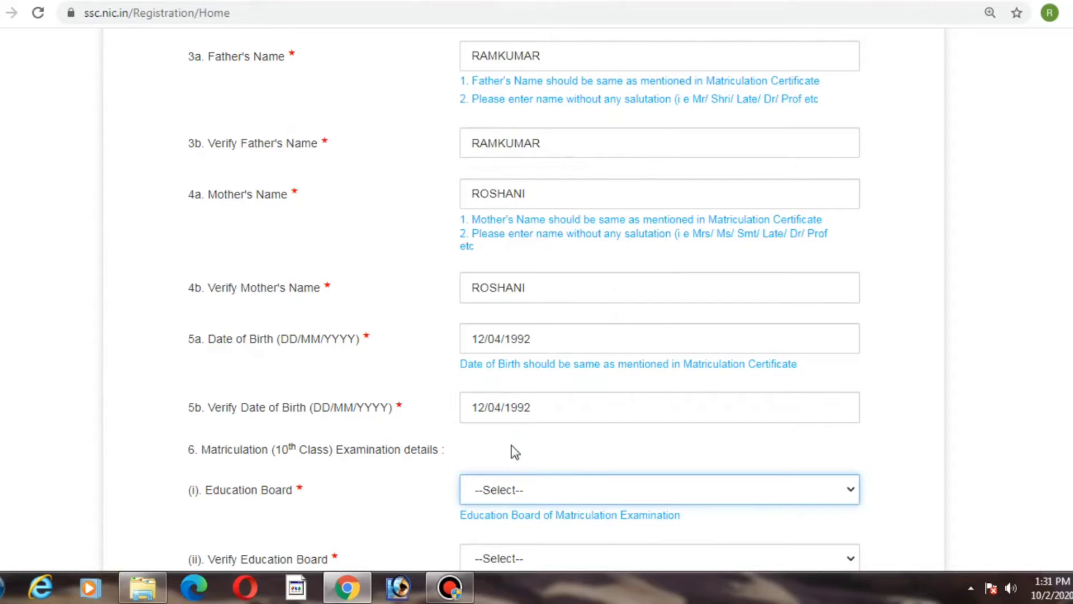
Step: Select Board of School Education Haryana as both the Education Board and the Verify Education Board
left_click(567, 490)
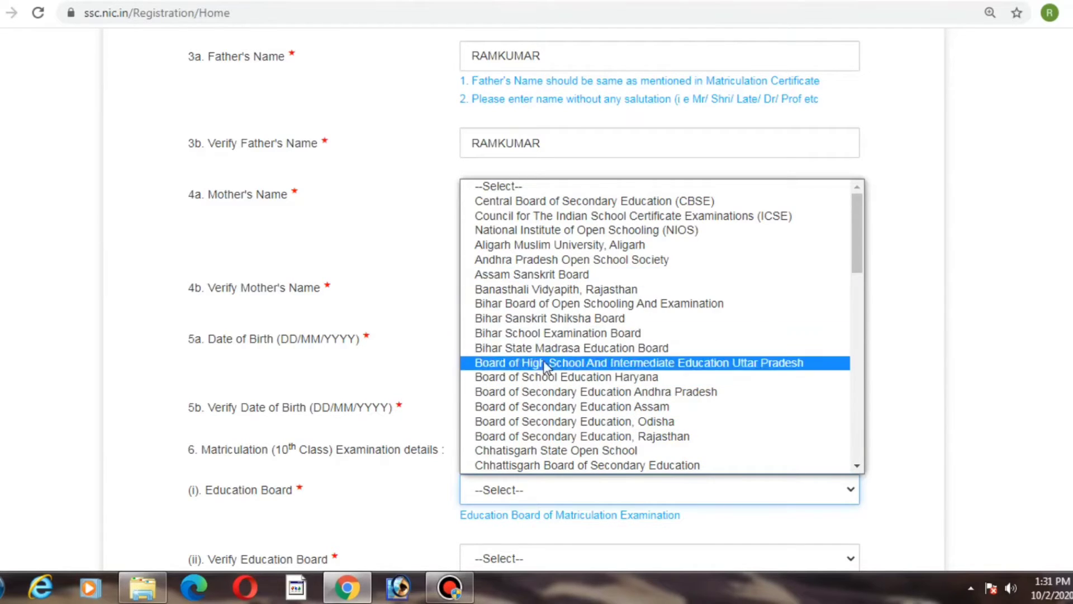
left_click(545, 378)
key("Tab")
key("Tab")
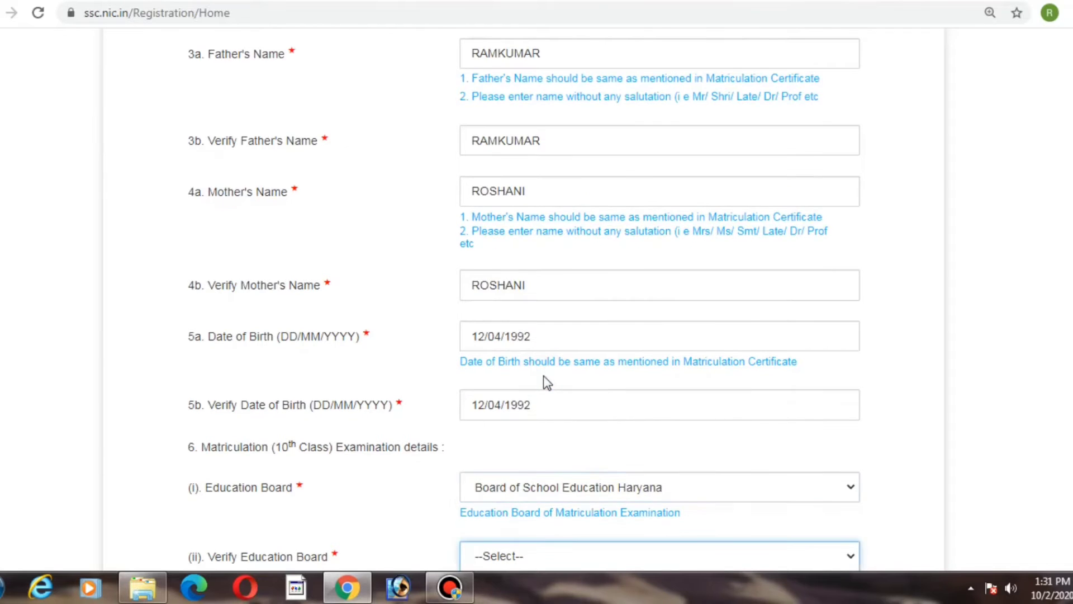
left_click(571, 255)
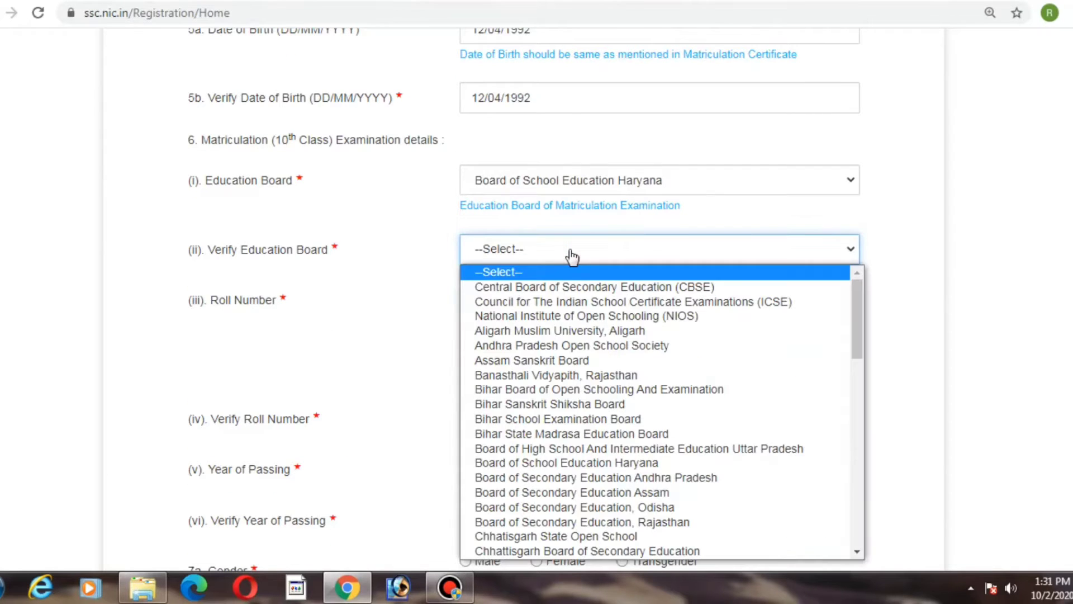
key("b")
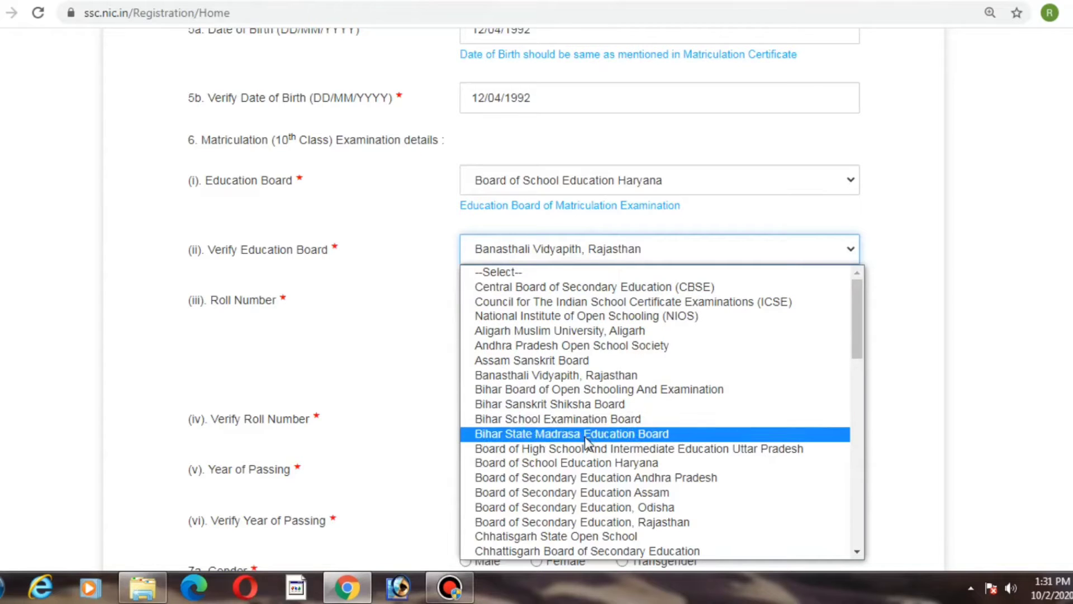
left_click(583, 464)
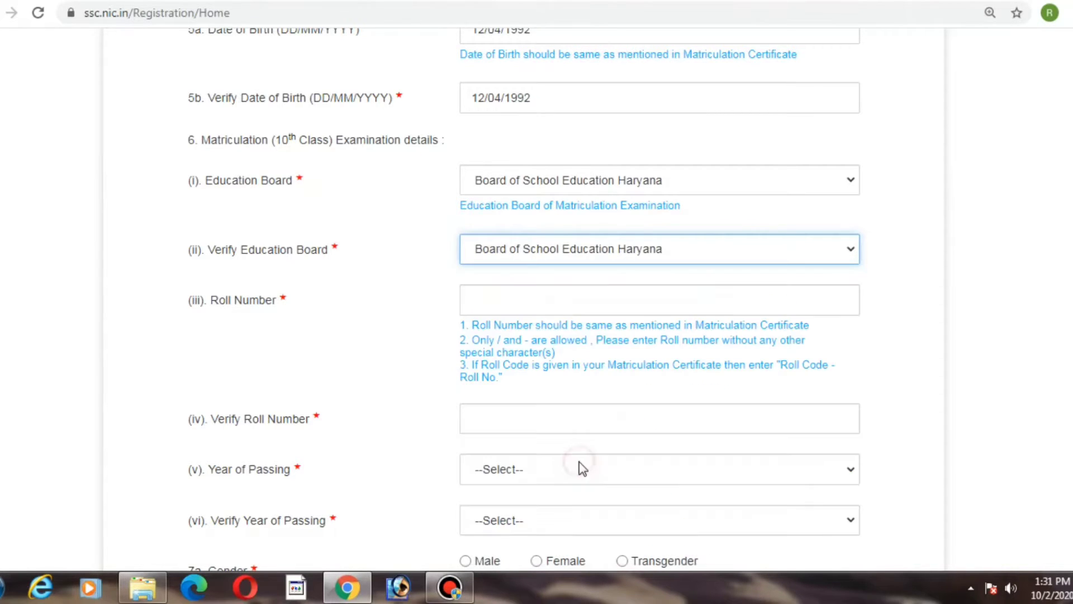
Step: Enter the matriculation roll number in both the Roll Number and Verify Roll Number fields
left_click(554, 308)
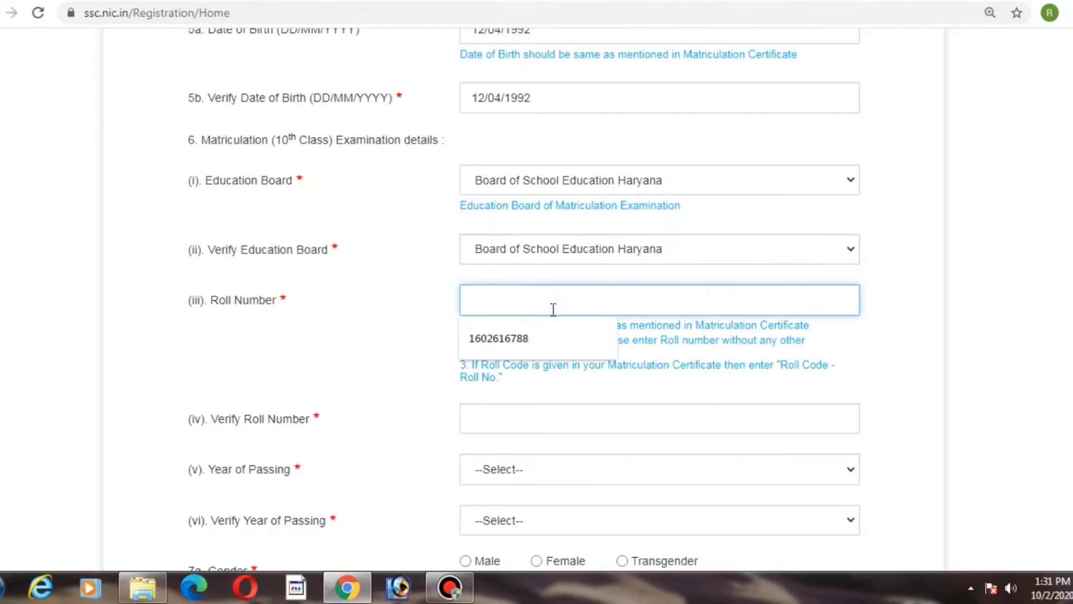
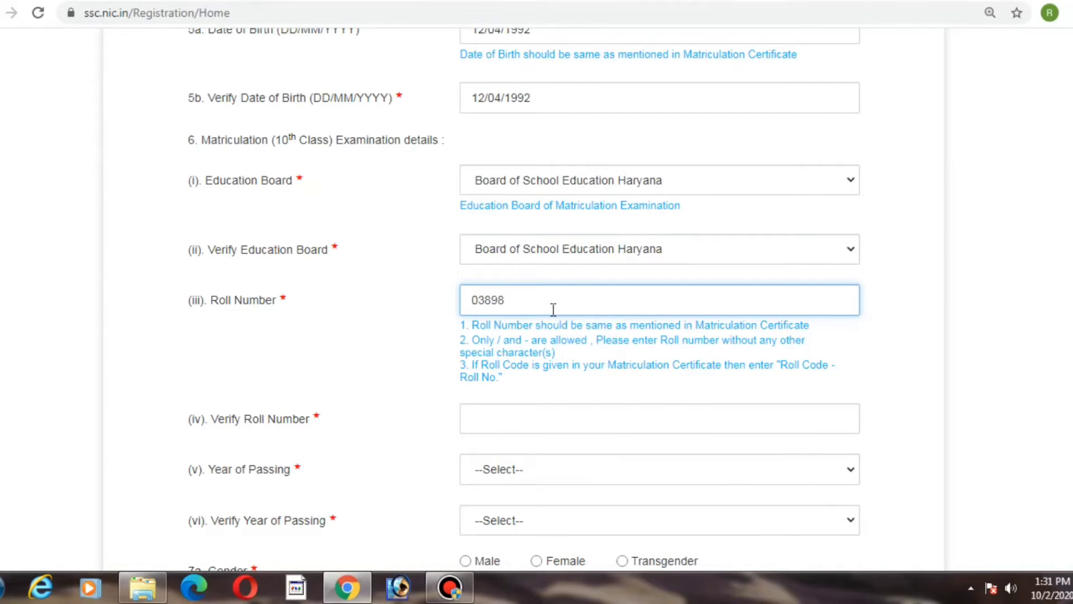
key("Tab")
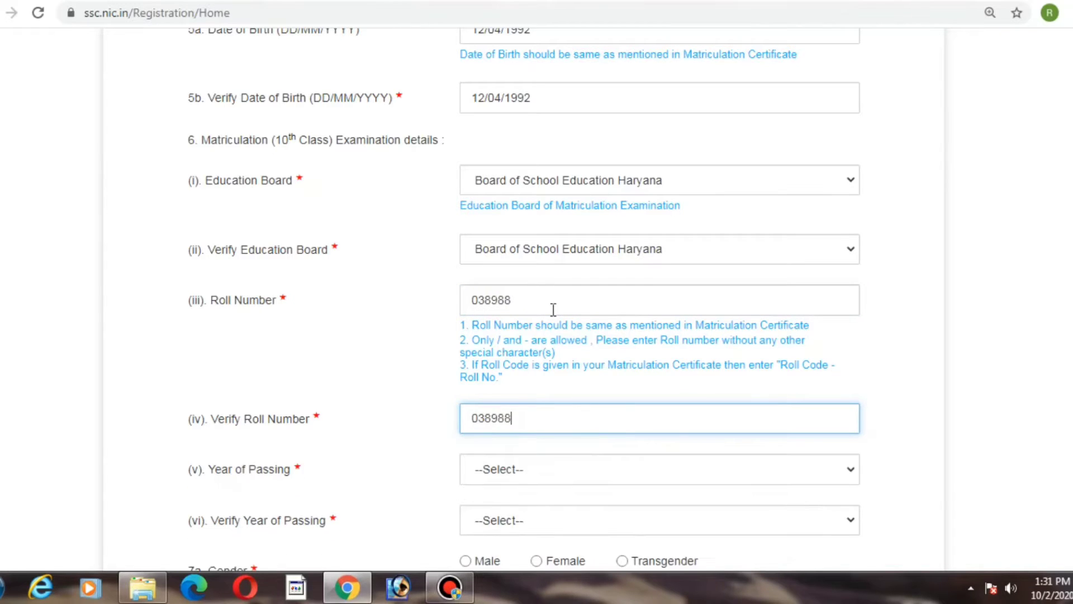
key("Tab")
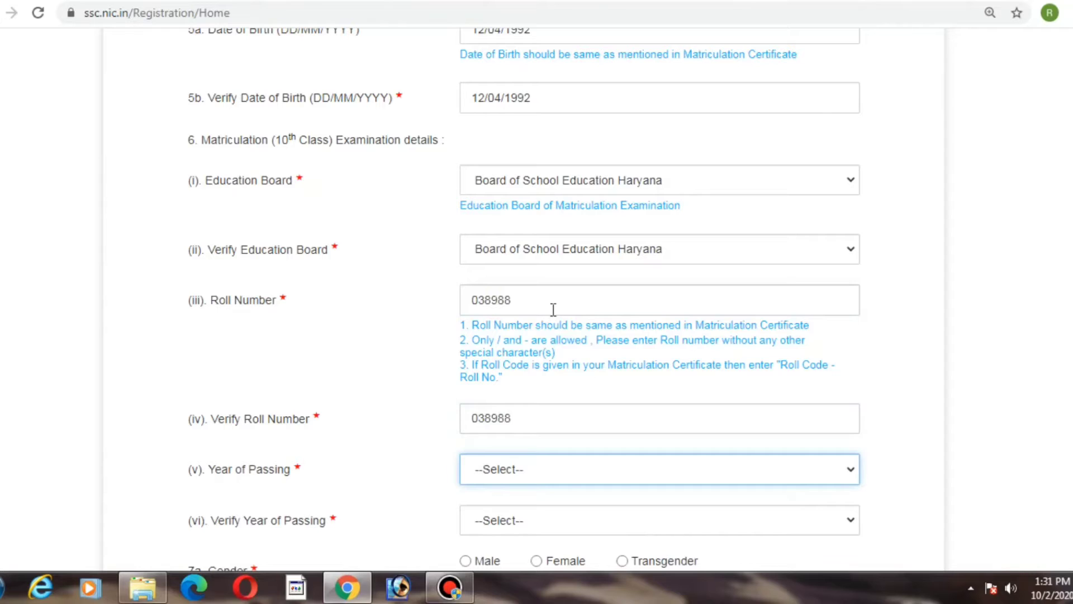
Step: Set both Year of Passing and Verify Year of Passing to 2006
type("2006")
key("Tab")
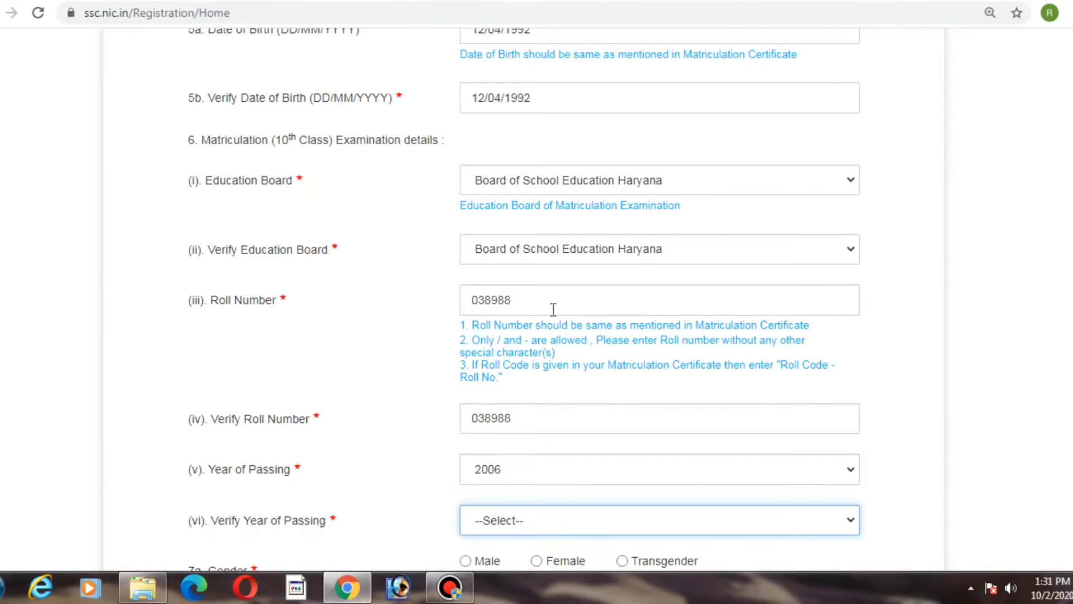
type("2006")
key("Tab")
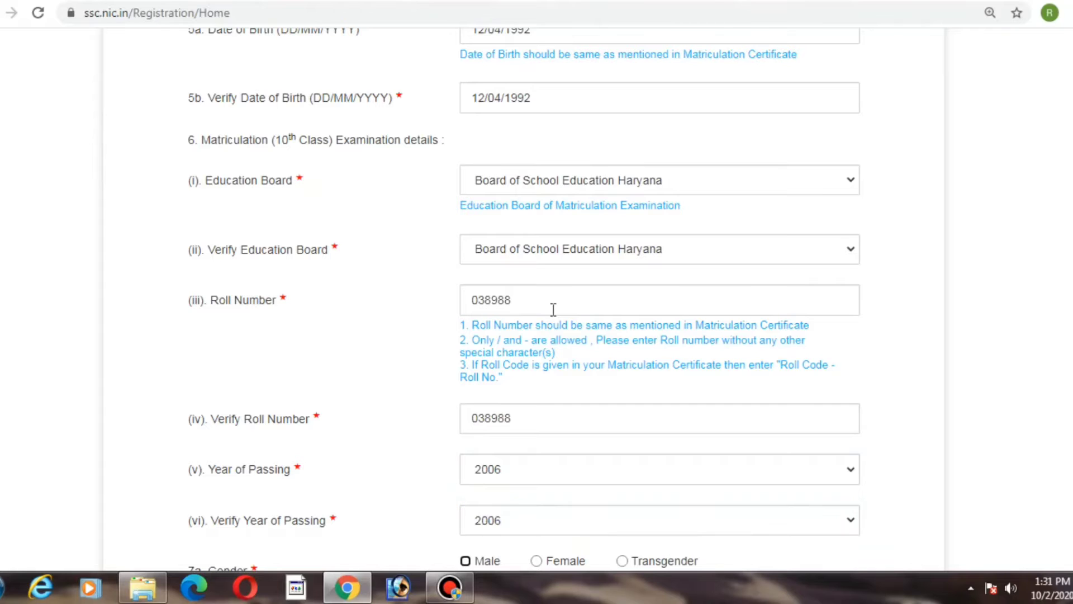
Step: Select Male for both the Gender and Verify Gender options
key("space")
key("Tab")
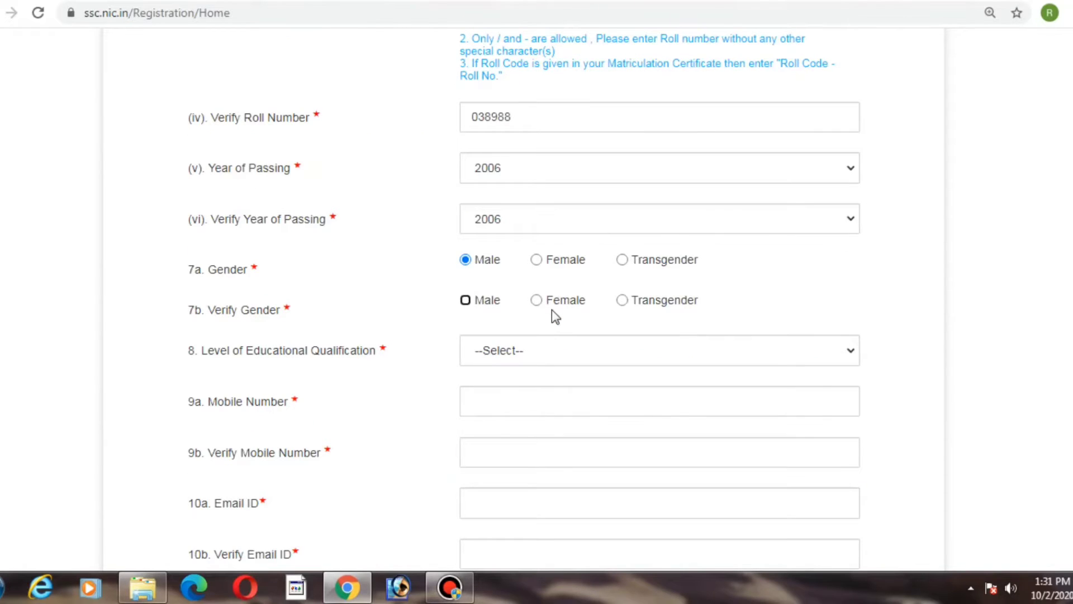
key("space")
key("Tab")
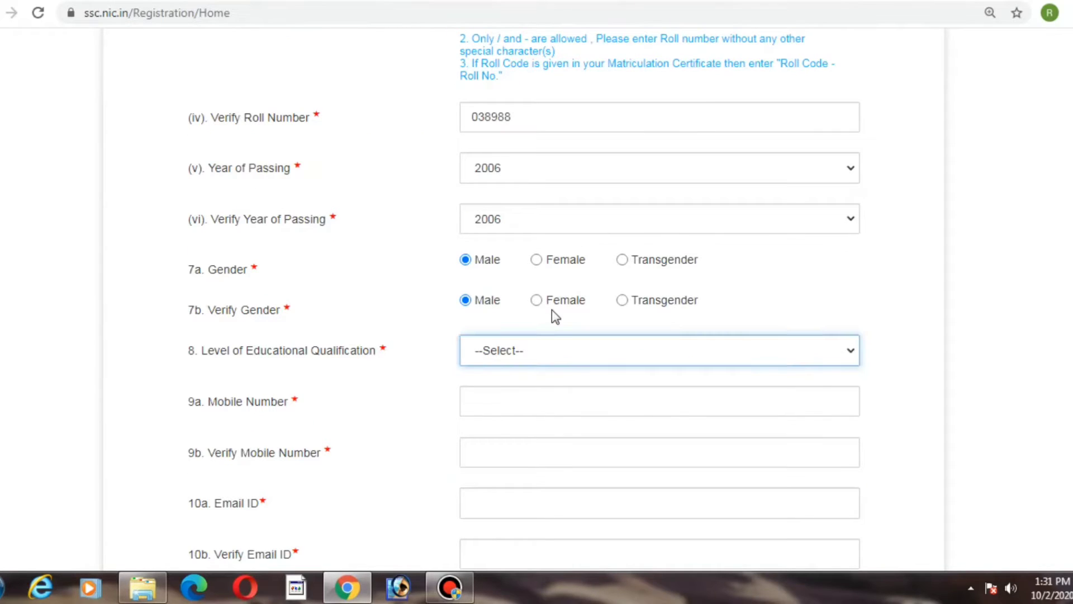
Step: Set the Level of Educational Qualification to Diploma
left_click(496, 356)
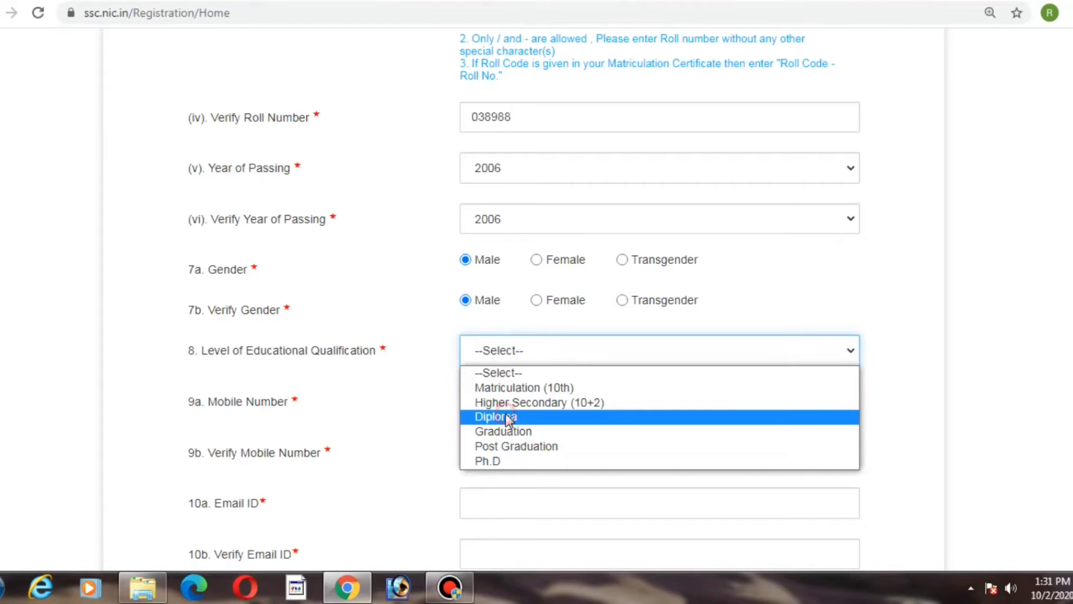
left_click(505, 417)
left_click(518, 352)
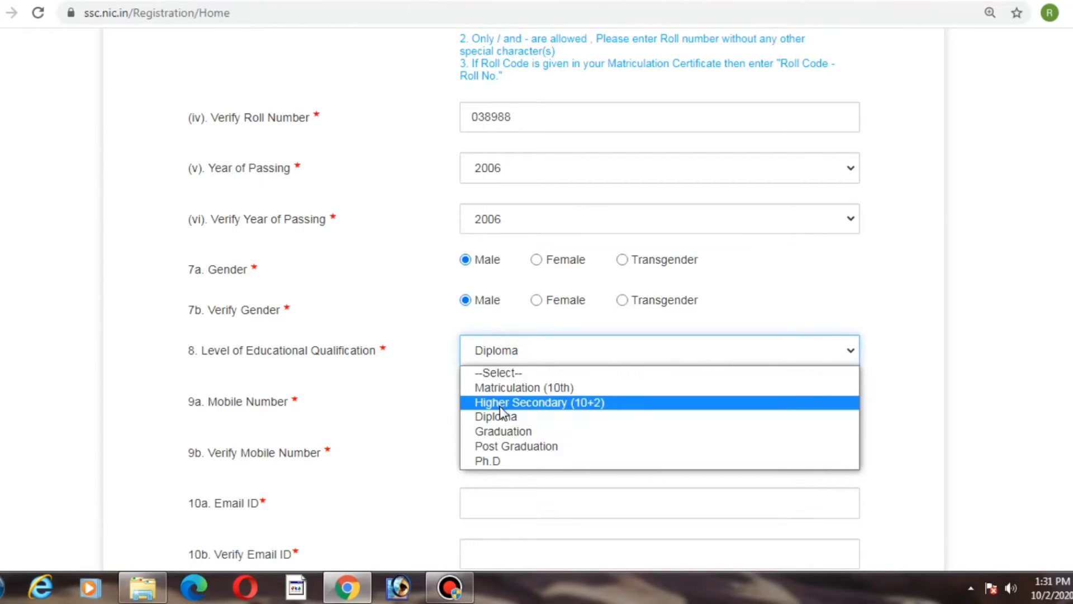
left_click(500, 403)
left_click(515, 368)
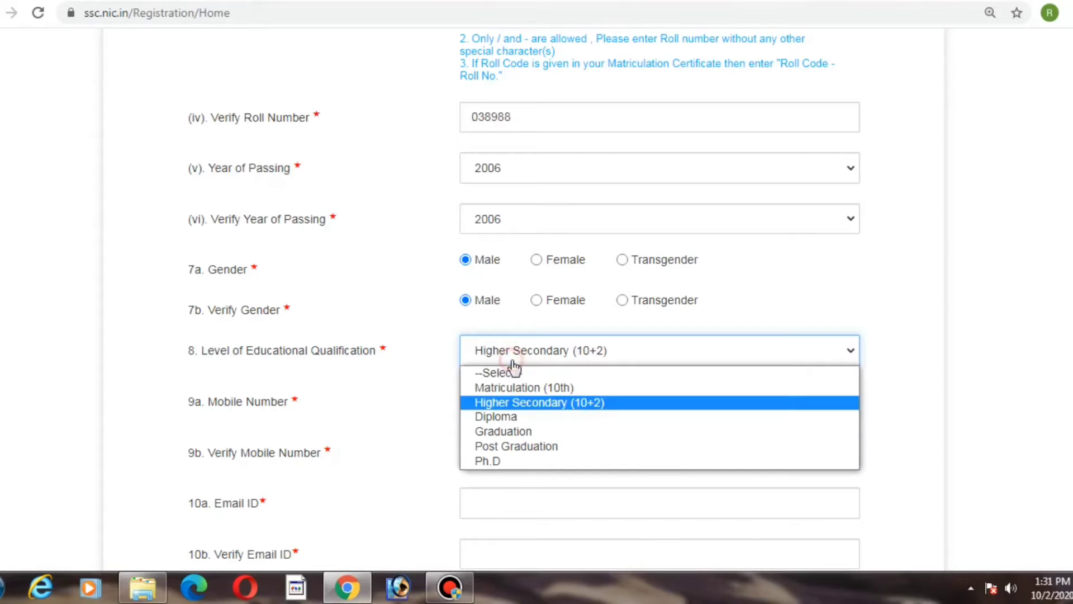
left_click(515, 434)
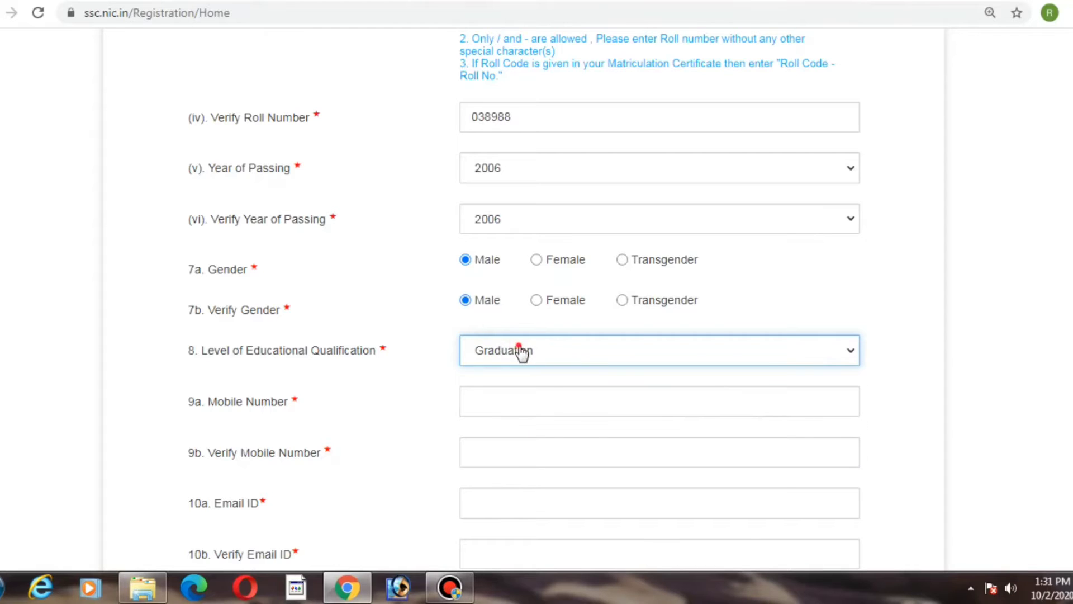
left_click(519, 353)
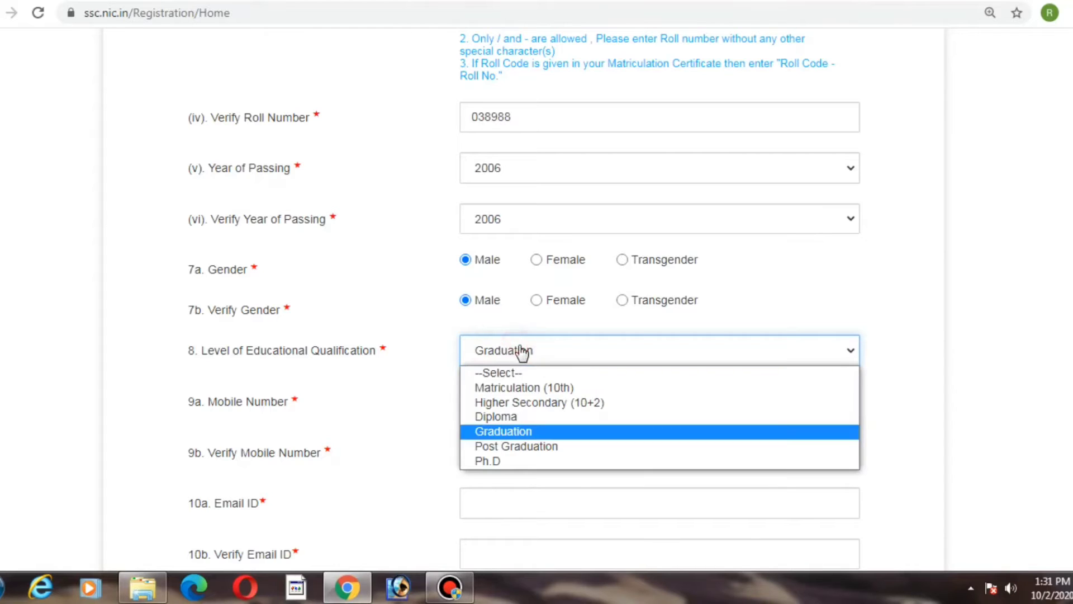
left_click(509, 416)
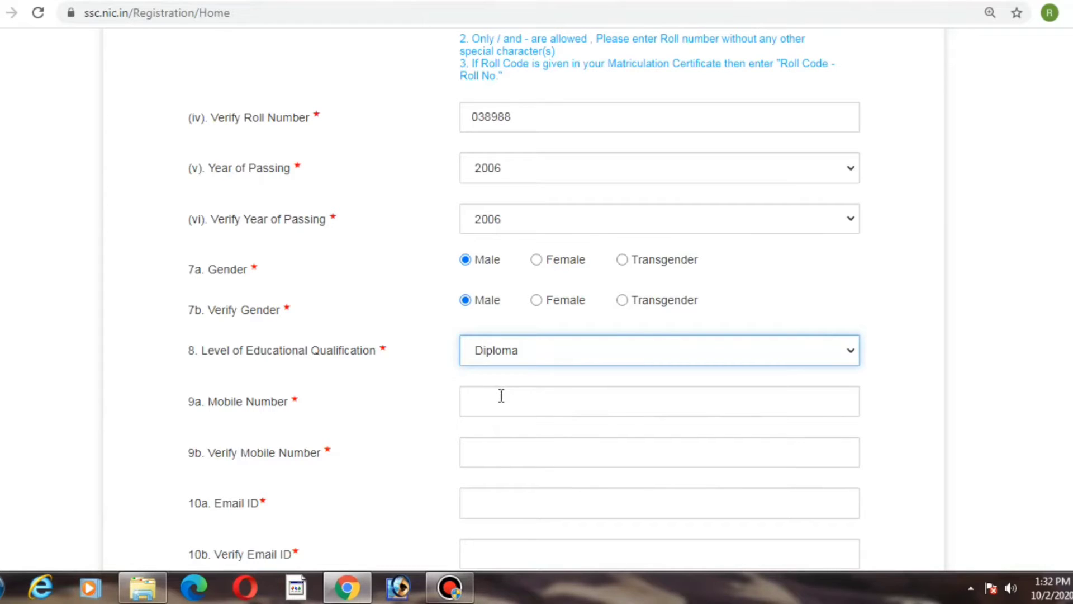
Step: Try to enter the mobile number in both the Mobile Number and Verify Mobile Number fields
left_click(502, 396)
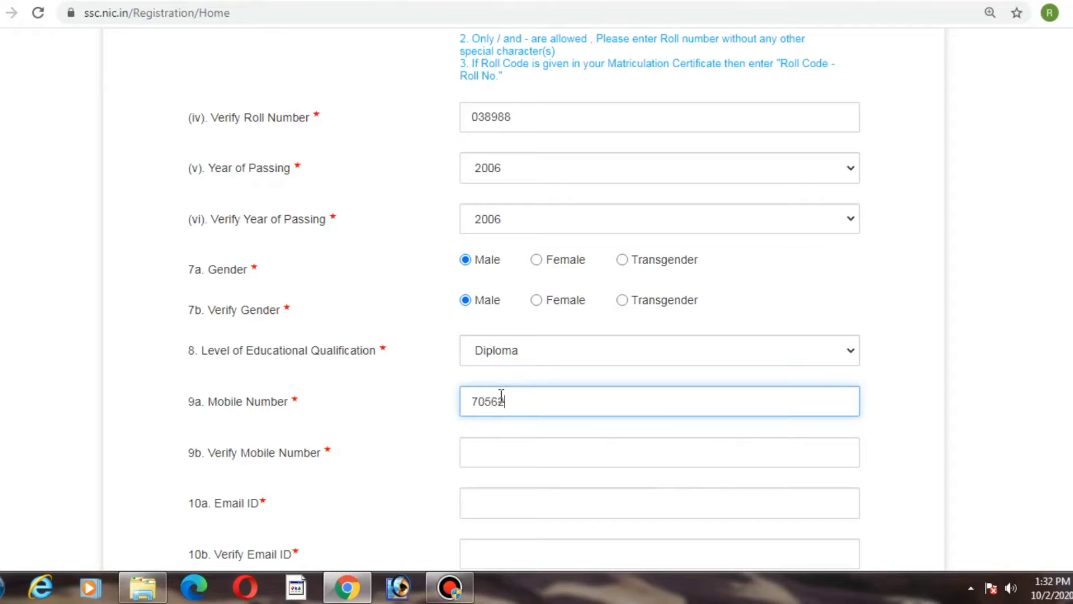
key("Tab")
type("705")
type("2")
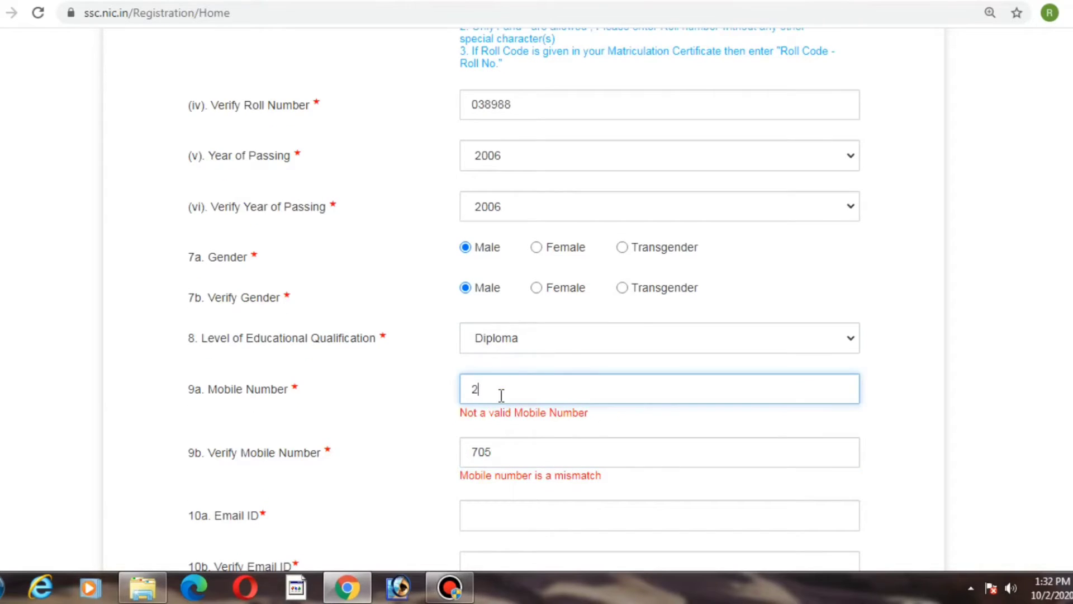
key("shift+Tab")
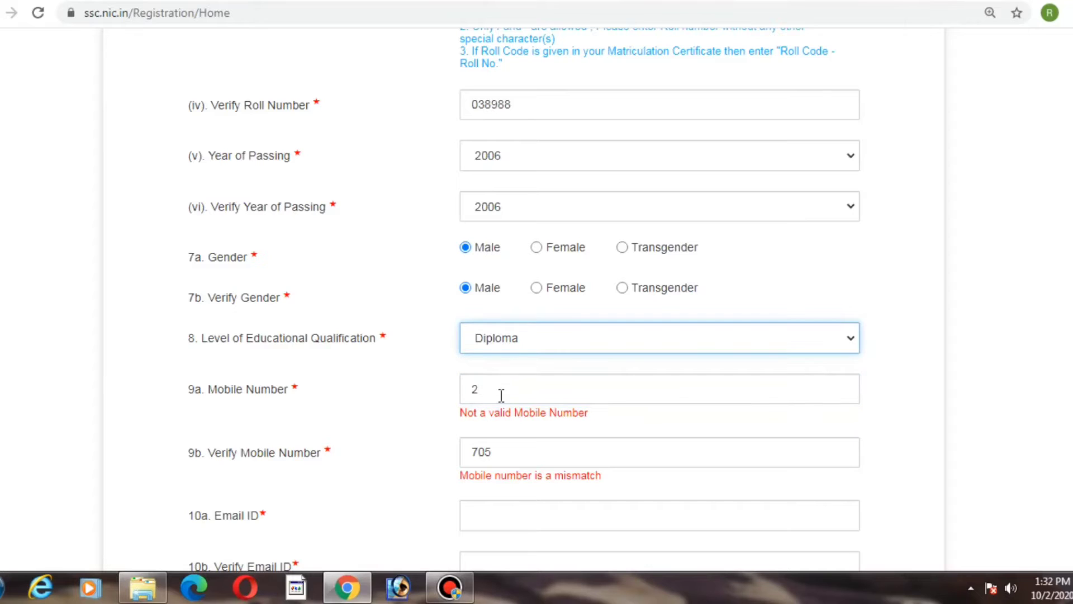
key("Tab")
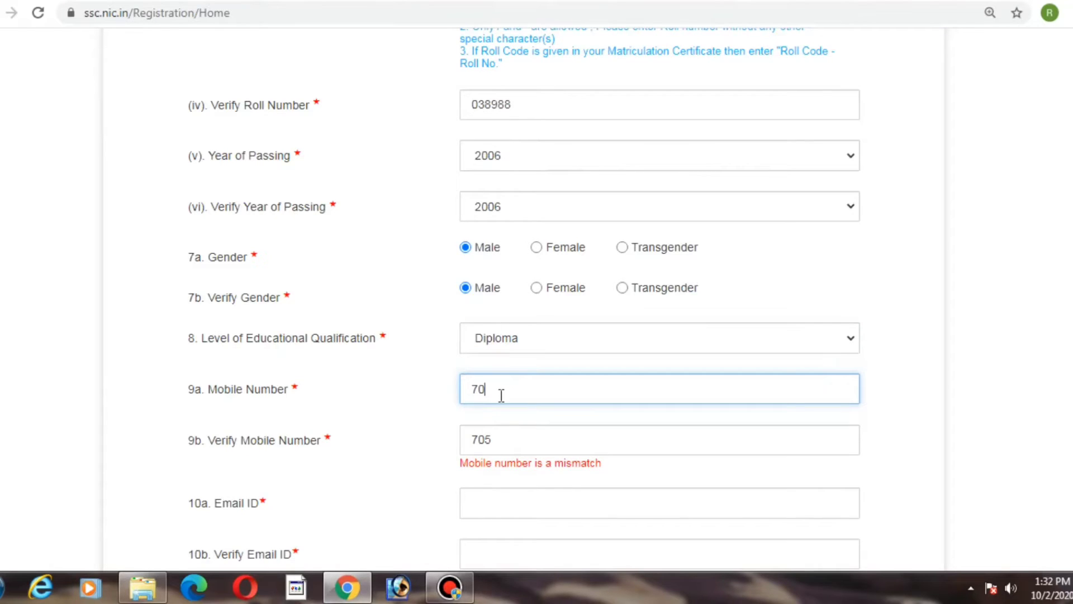
key("Tab")
key("shift+Tab")
type("70")
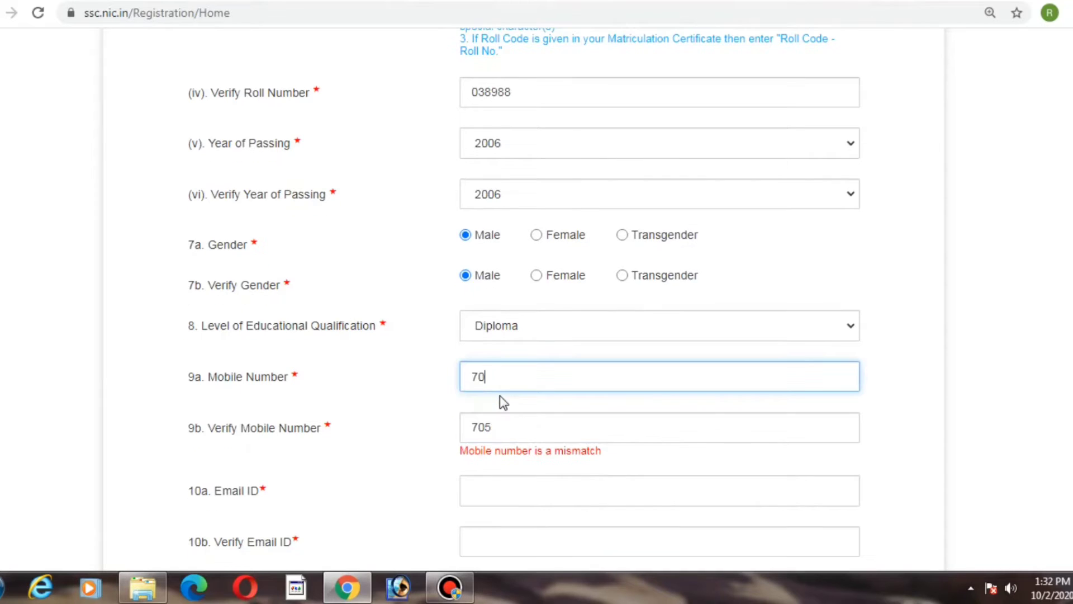
Step: Clear both the Mobile Number and Verify Mobile Number fields
key("BackSpace")
key("BackSpace")
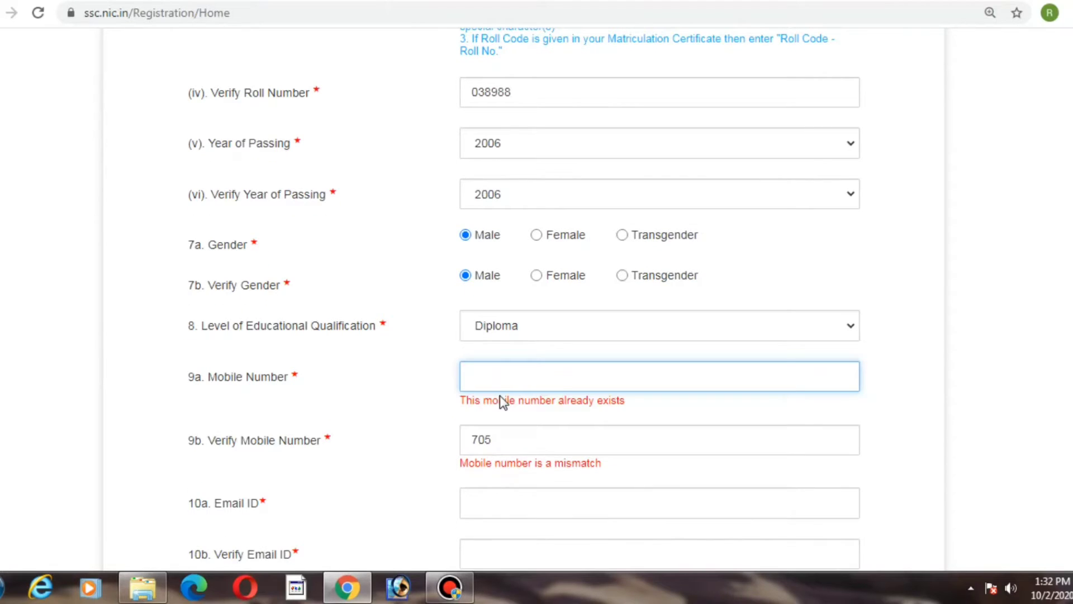
key("Tab")
key("BackSpace")
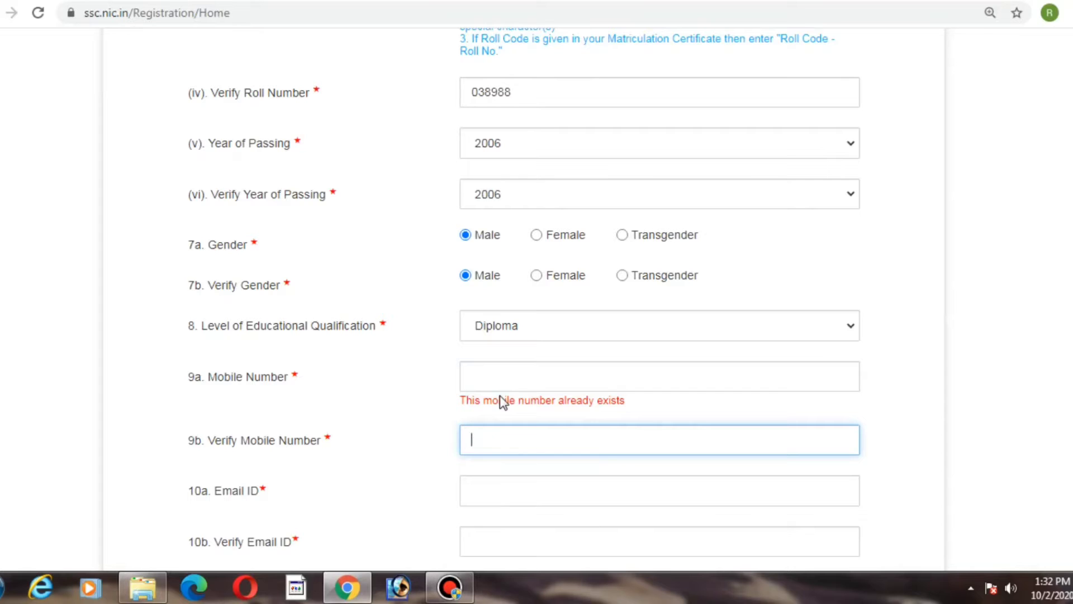
key("shift+Tab")
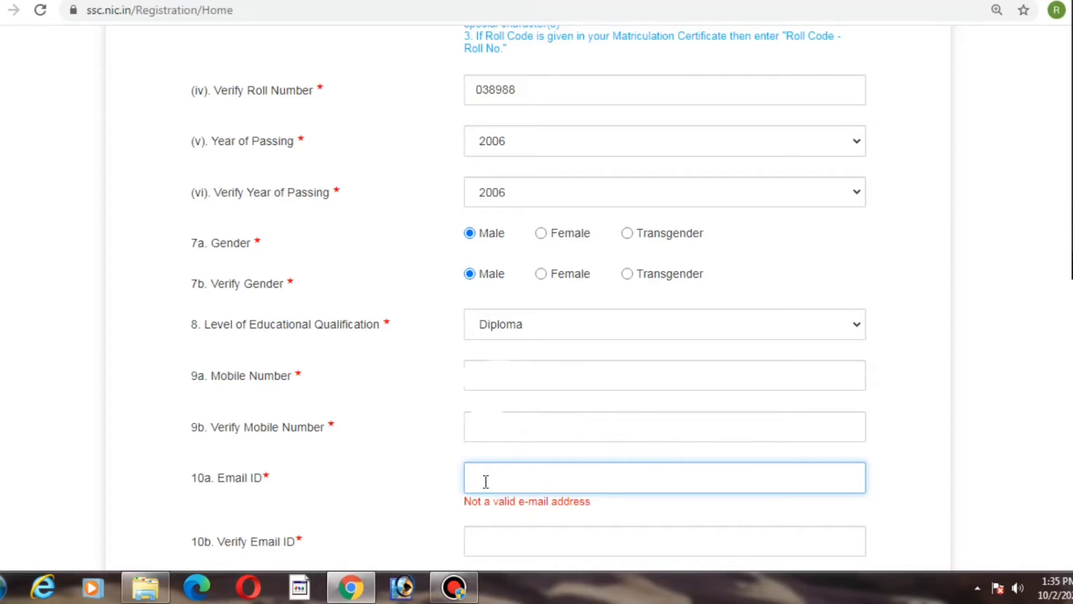
Step: Enter the candidate's e-mail address in the Email ID field
left_click(486, 479)
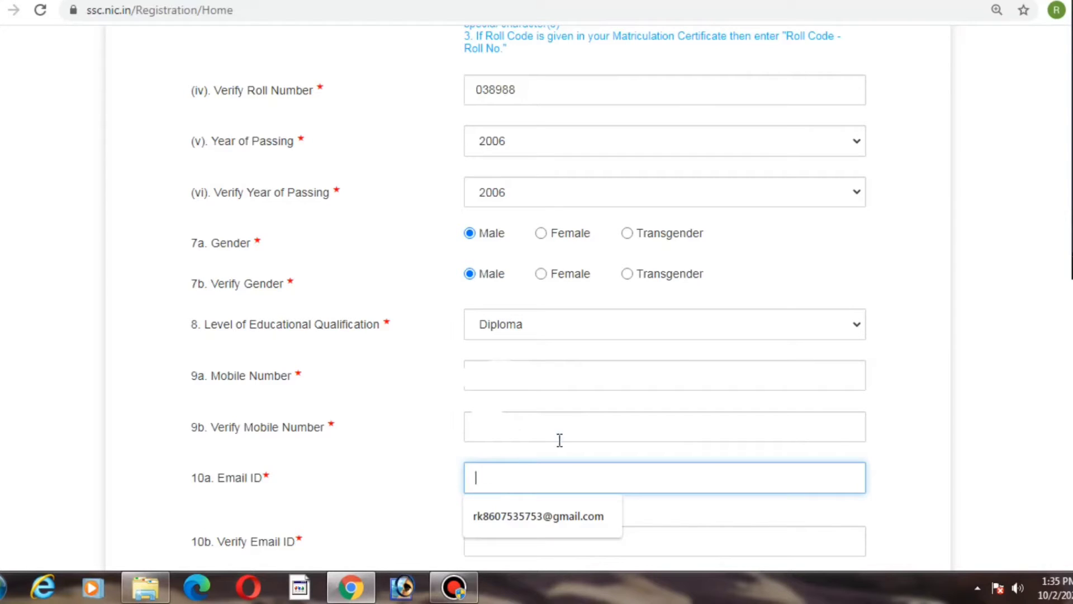
left_click(676, 372)
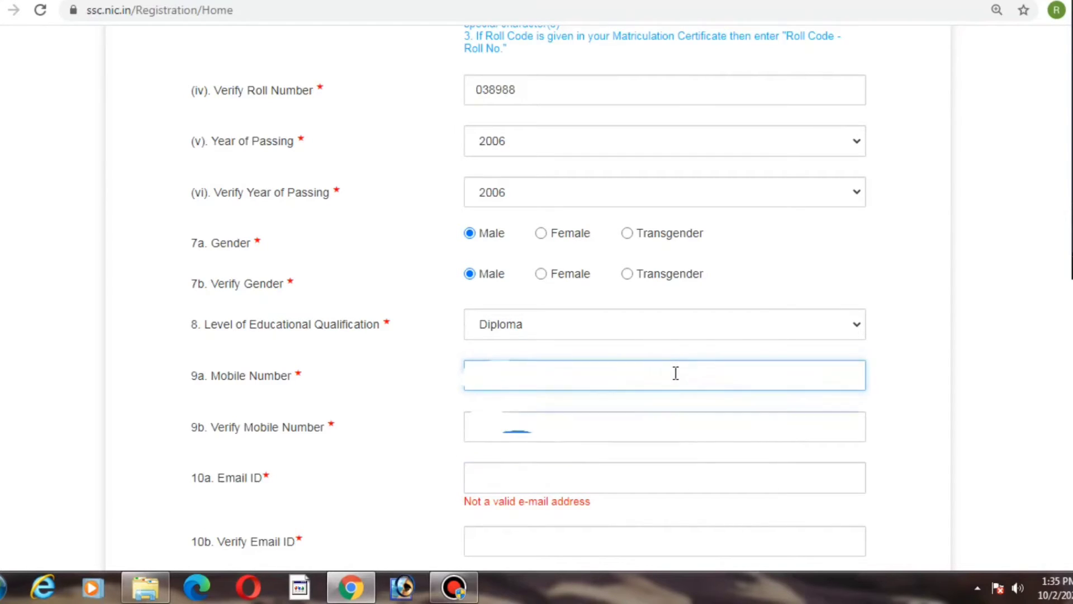
key("Tab")
key("Tab")
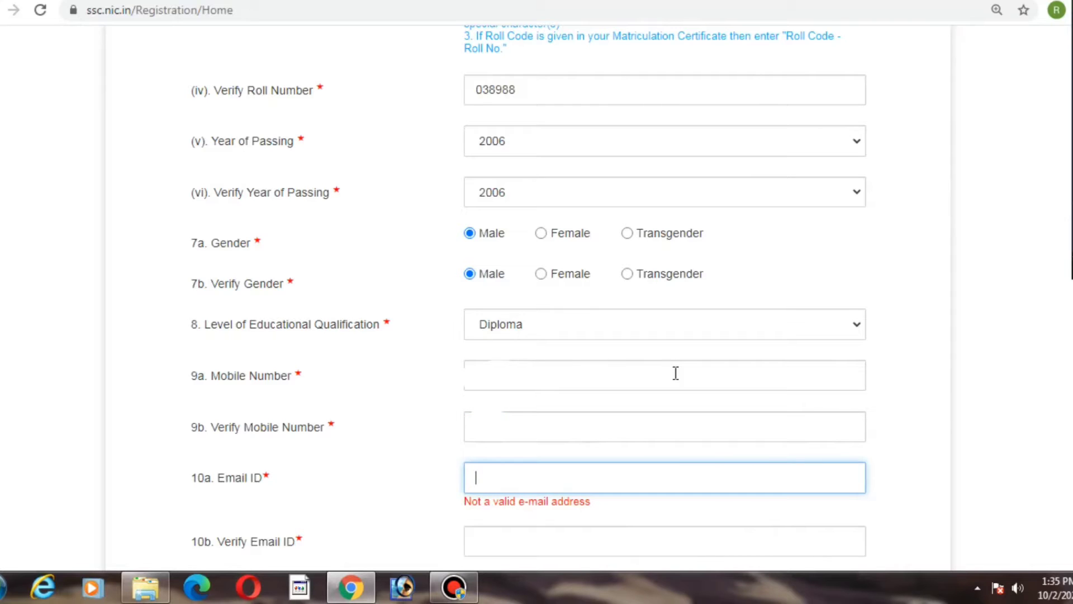
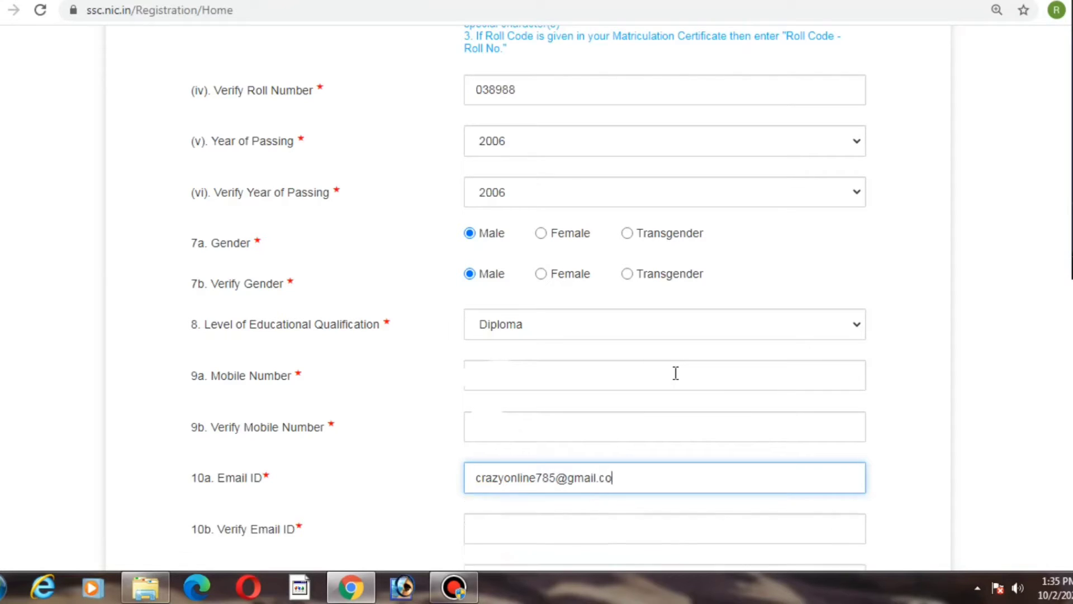
key("Tab")
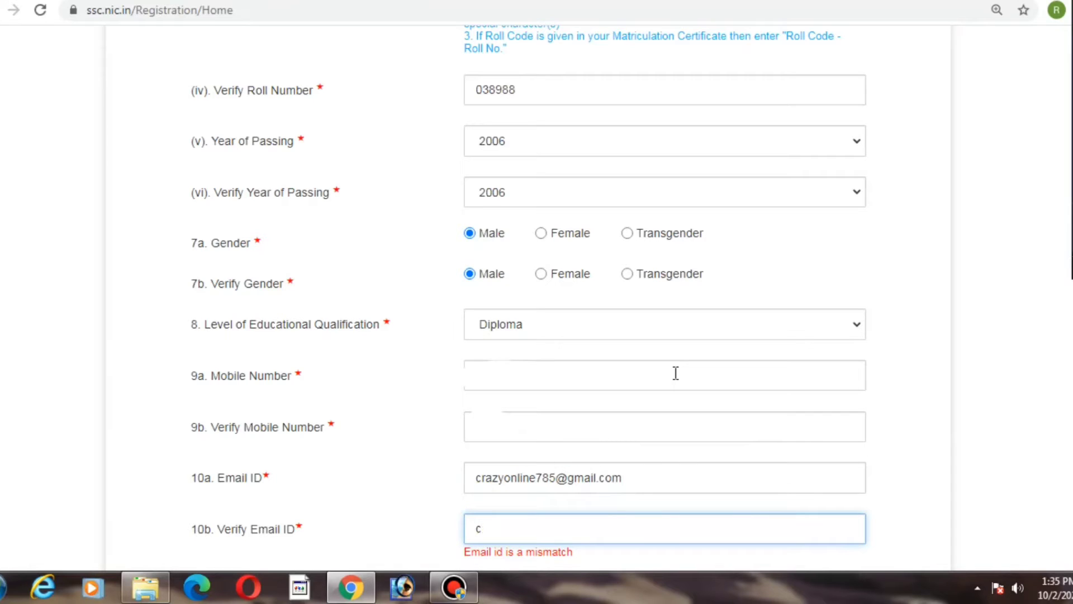
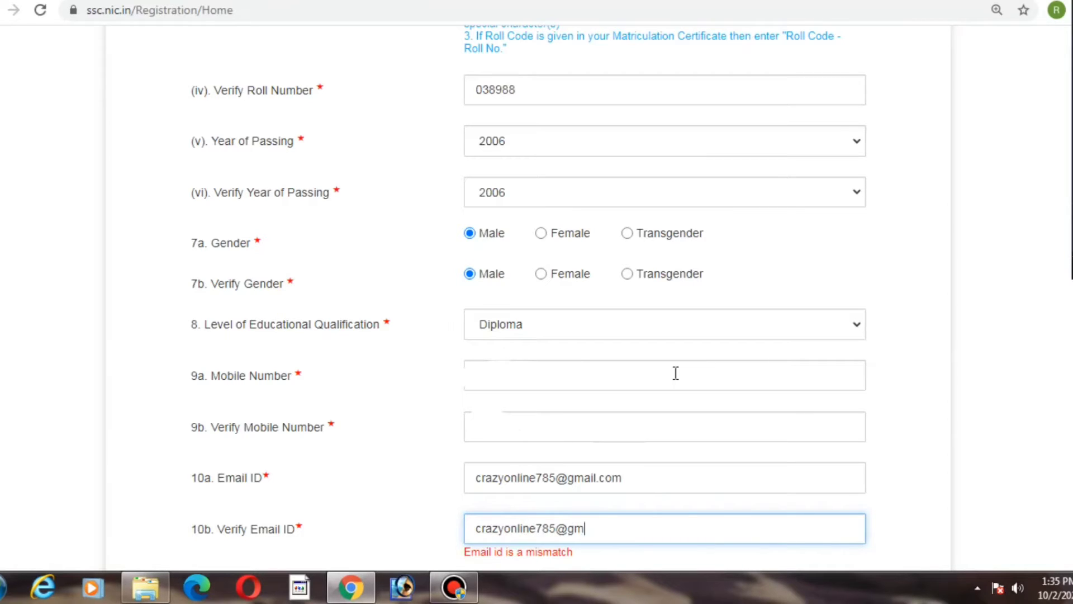
Step: Re-enter the same e-mail address in the Verify Email ID field
scroll(676, 374, "down", 4)
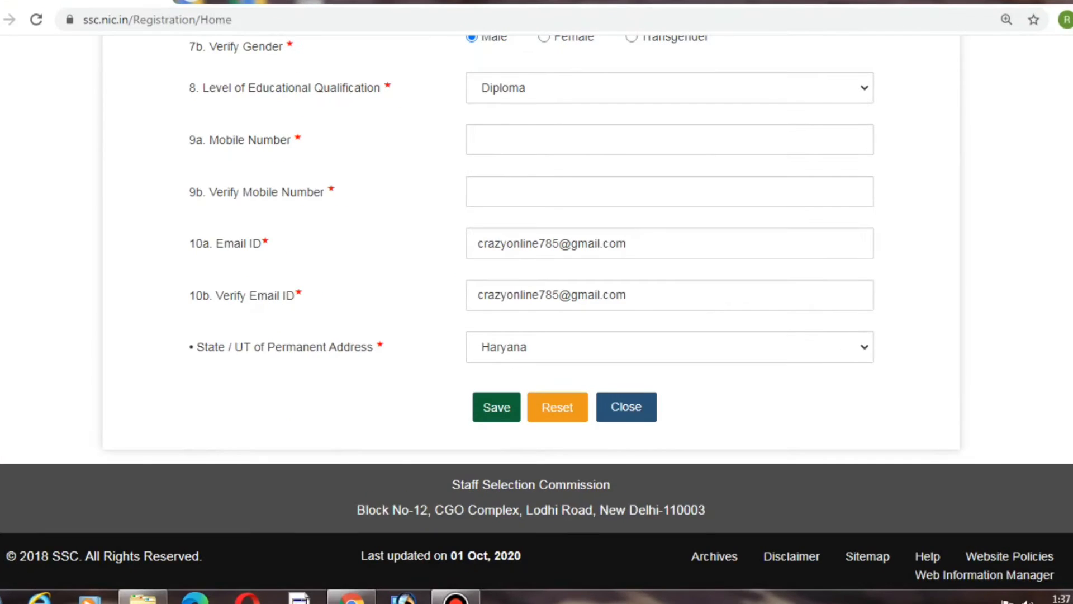
Step: Save the basic details form and dismiss the confirmation message
left_click(503, 408)
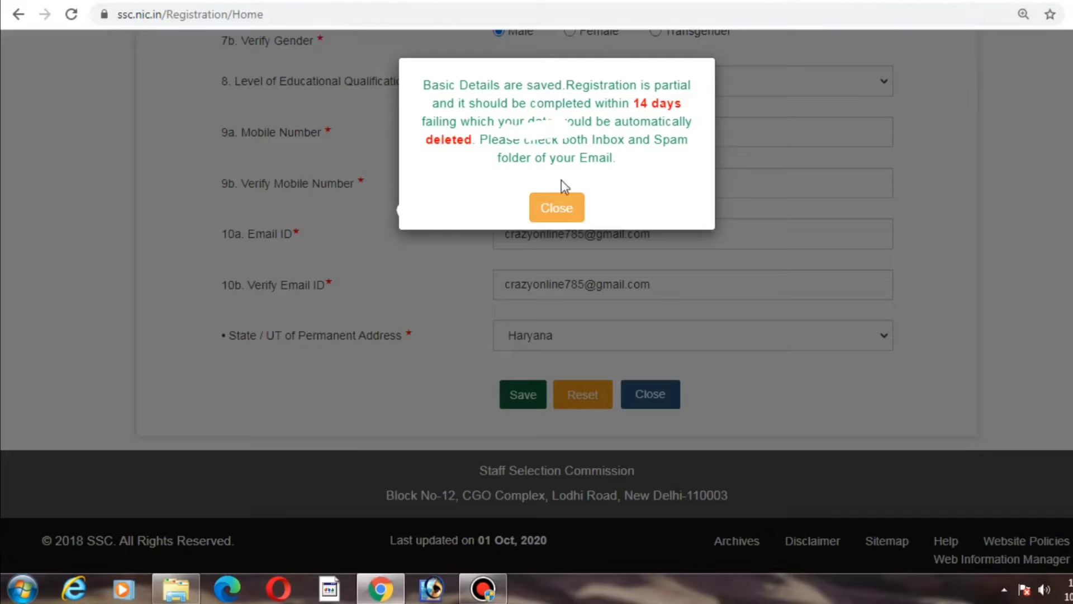
left_click(566, 212)
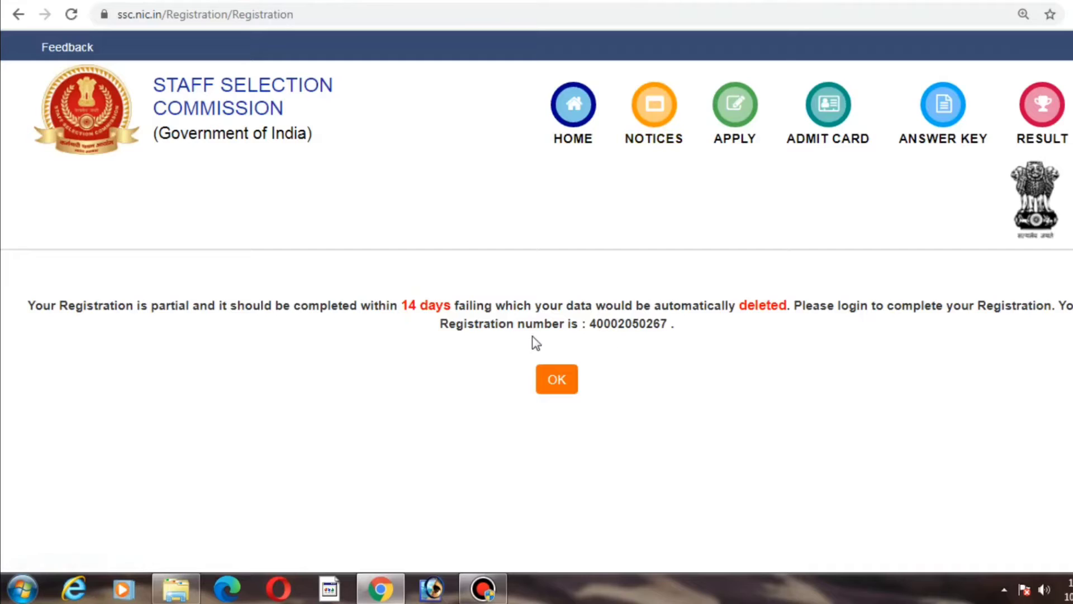
Step: Copy the registration number shown and return to the home page
double_click(641, 325)
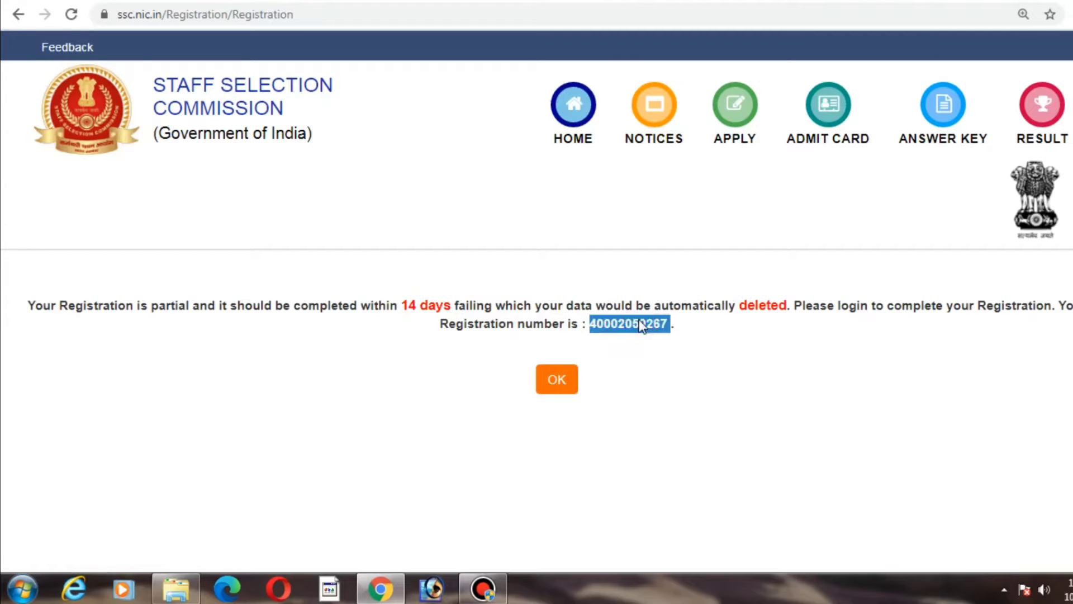
right_click(641, 325)
left_click(695, 335)
left_click(570, 382)
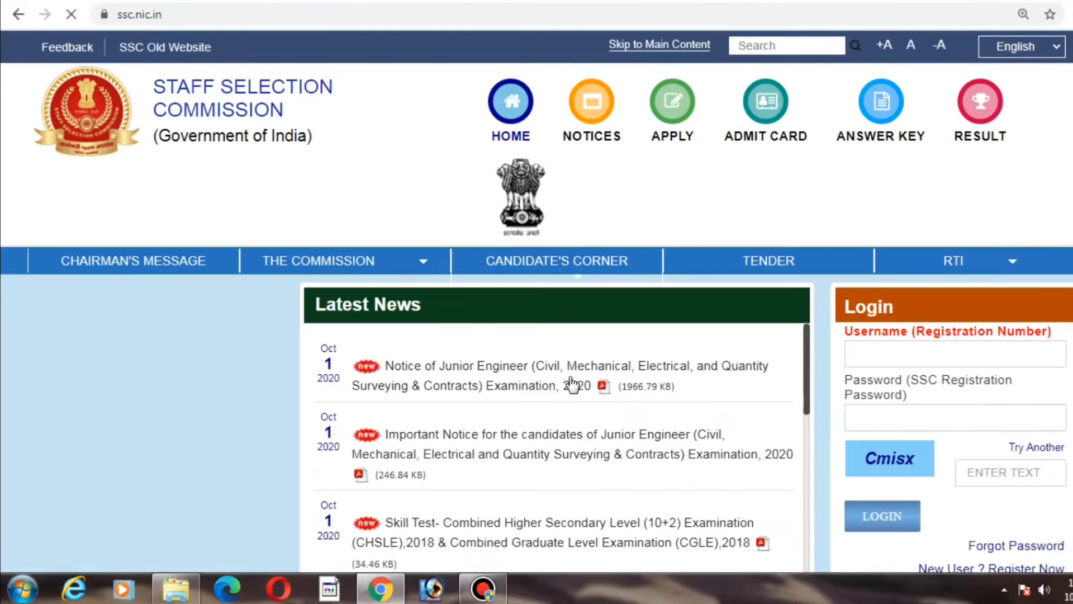
Step: Paste the registration number into the login Username field and enter the account password
left_click(888, 352)
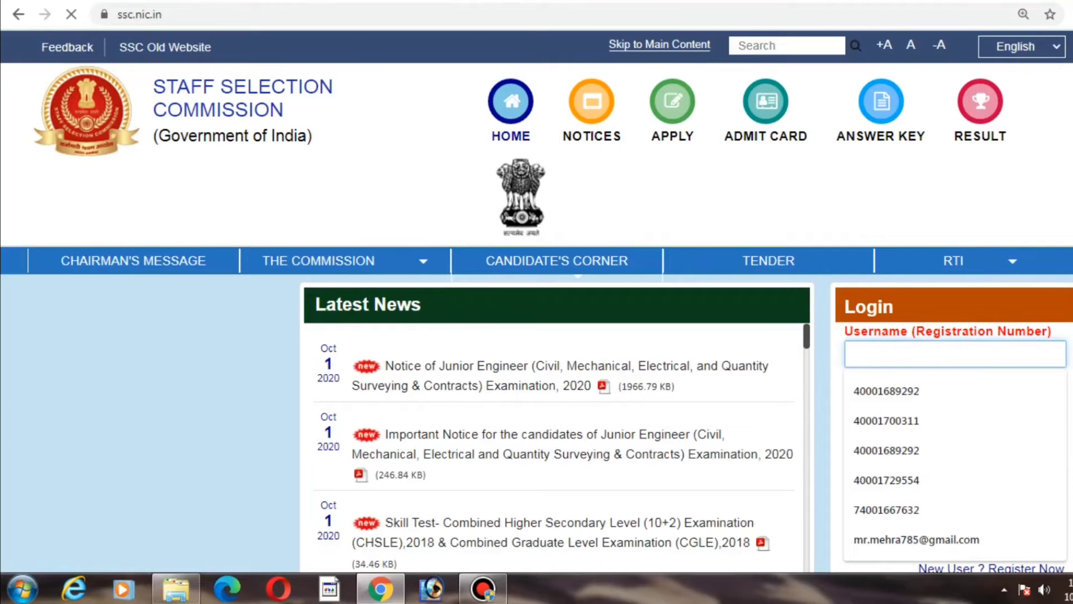
scroll(888, 352, "down", 2)
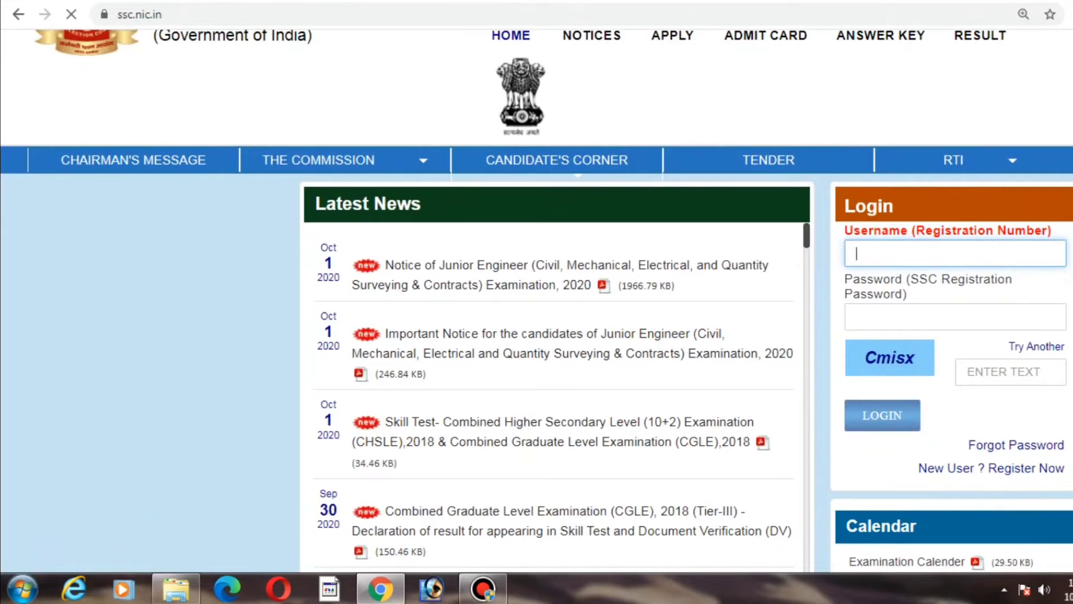
key("ctrl+plus")
key("ctrl+plus")
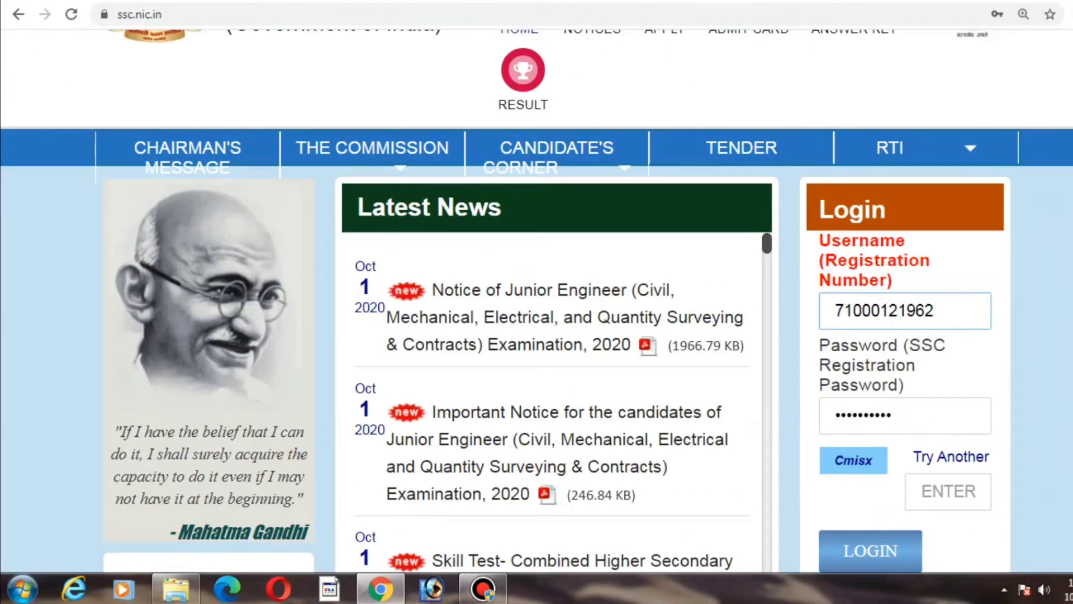
key("Down")
key("ctrl+a")
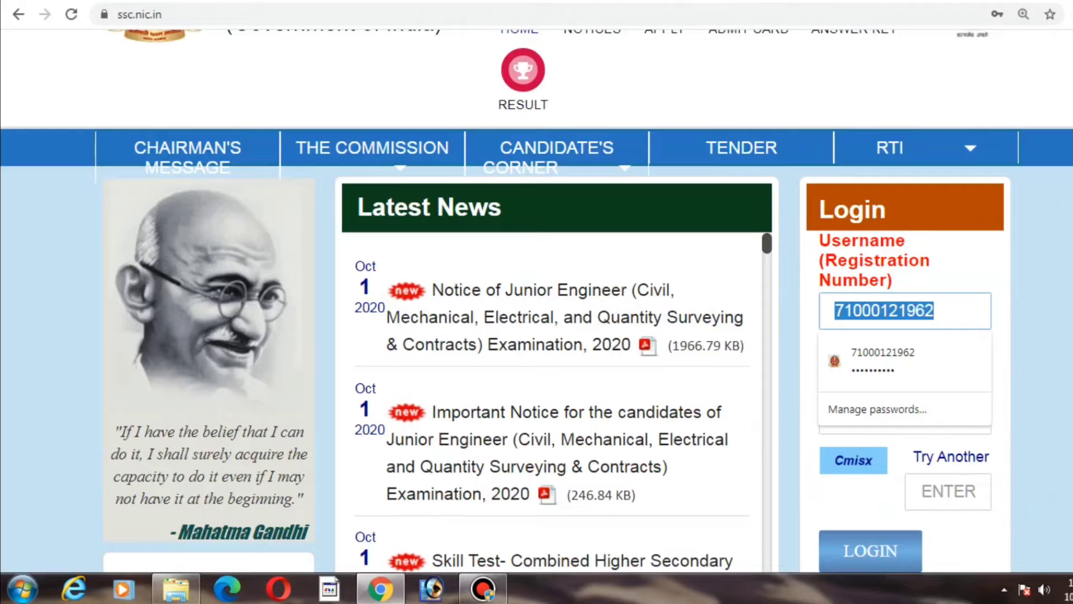
key("ctrl+v")
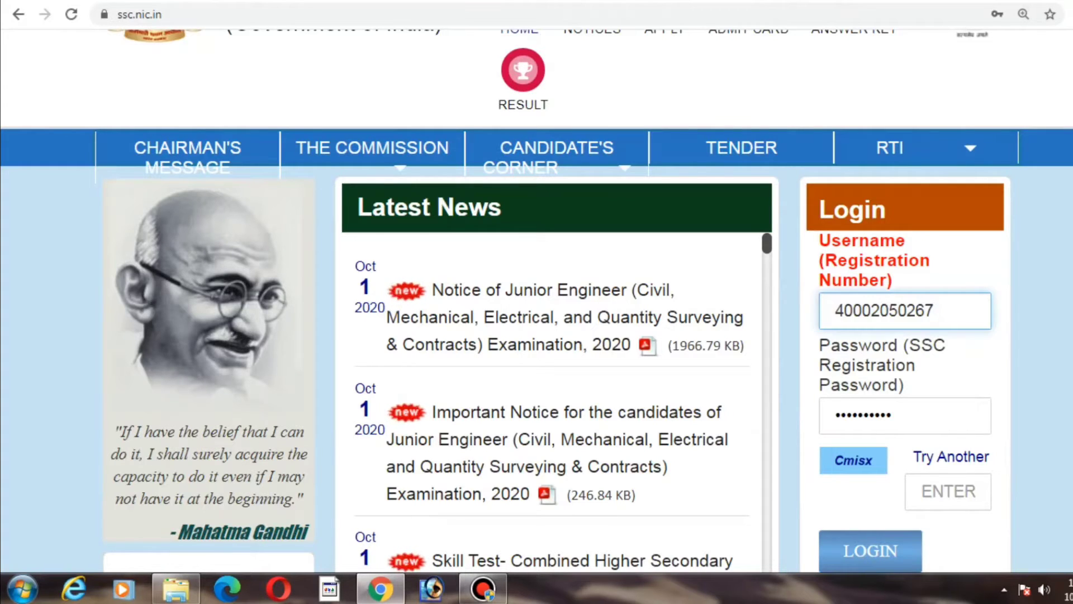
key("Tab")
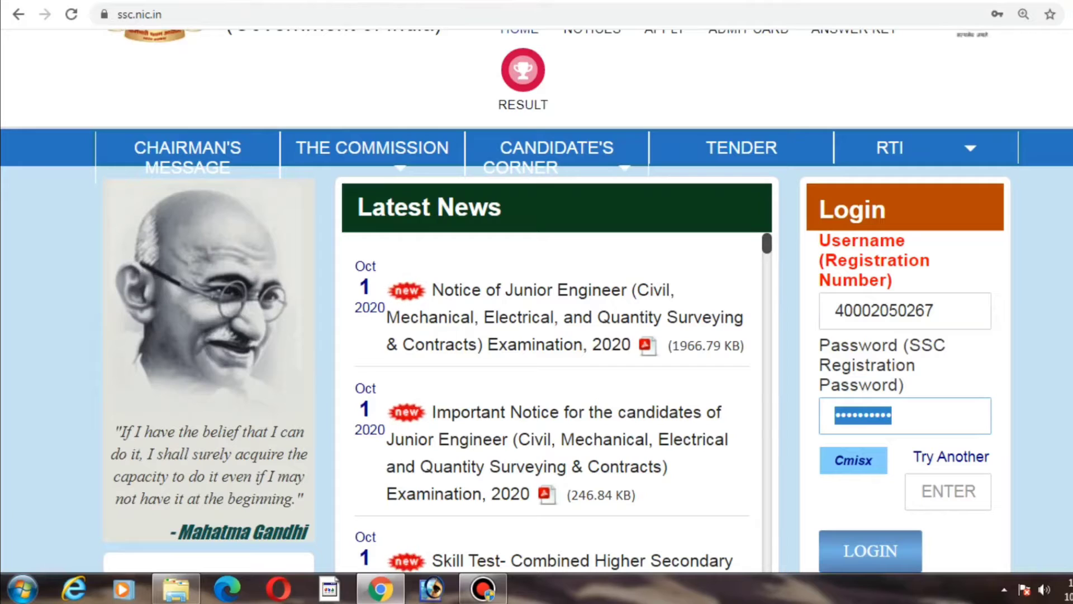
type("••••")
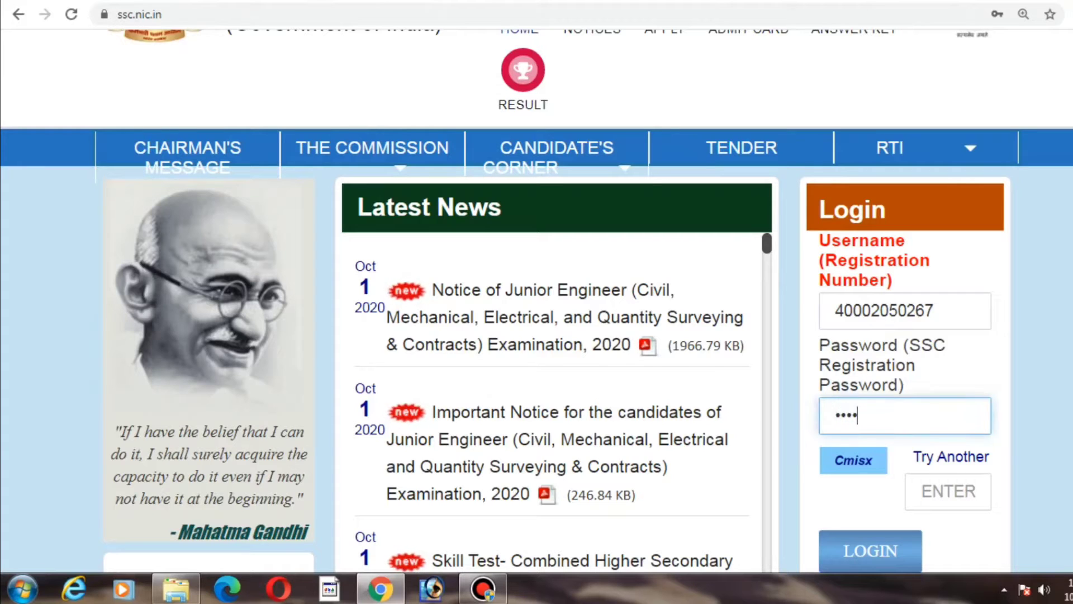
Step: Fill in the captcha text shown beside the field and log in
left_click(935, 491)
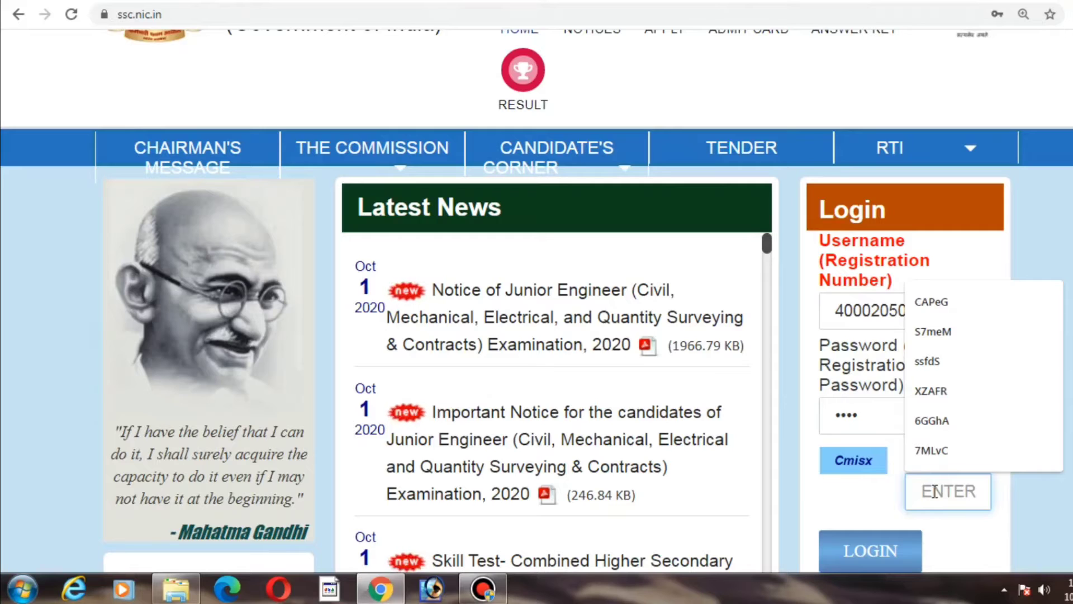
type("c")
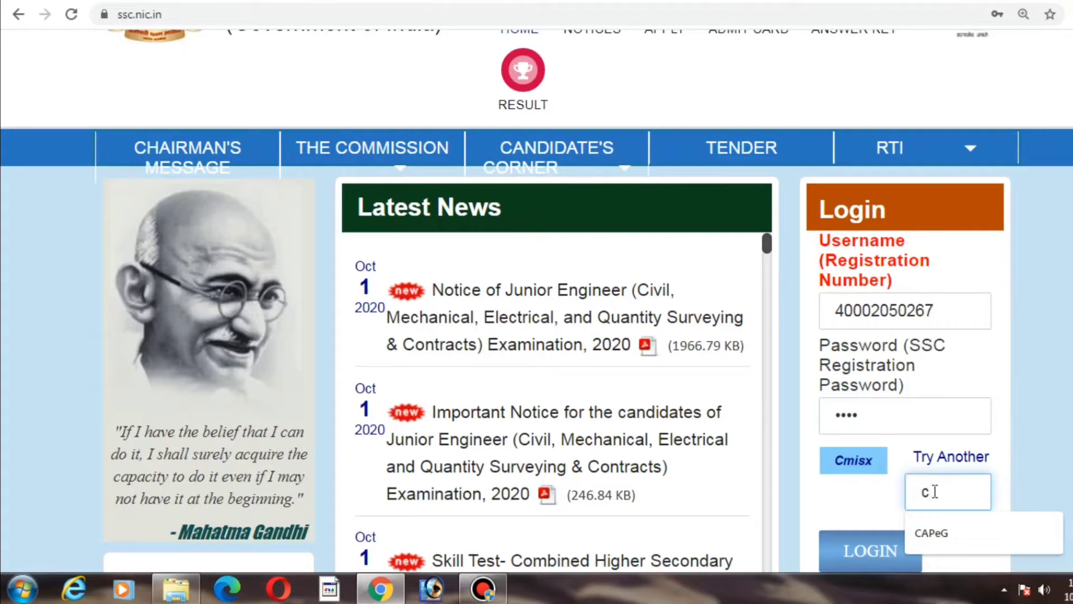
key("BackSpace")
type("C")
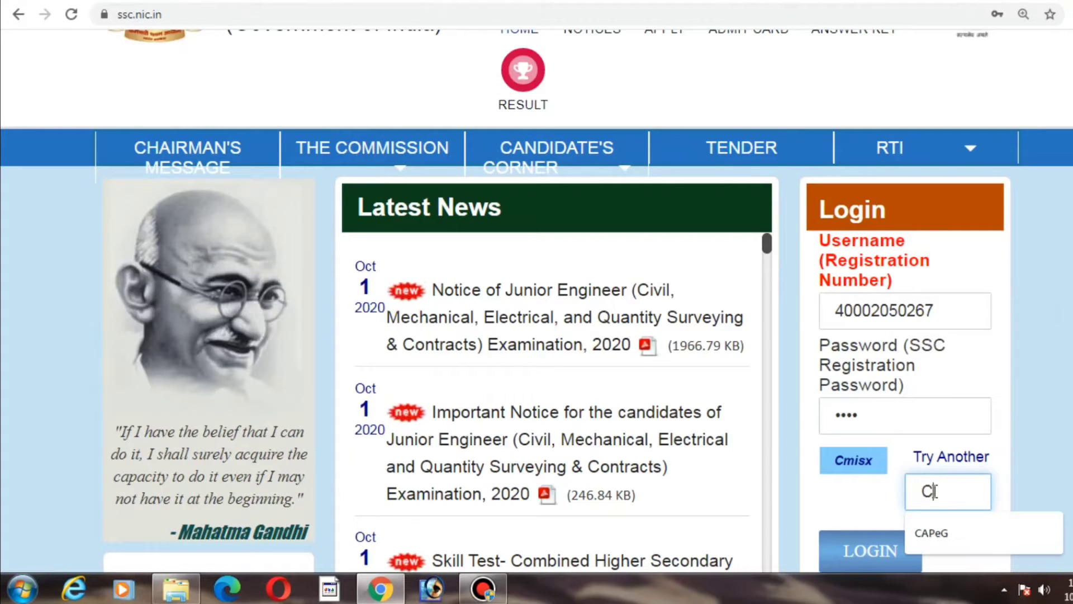
type("m")
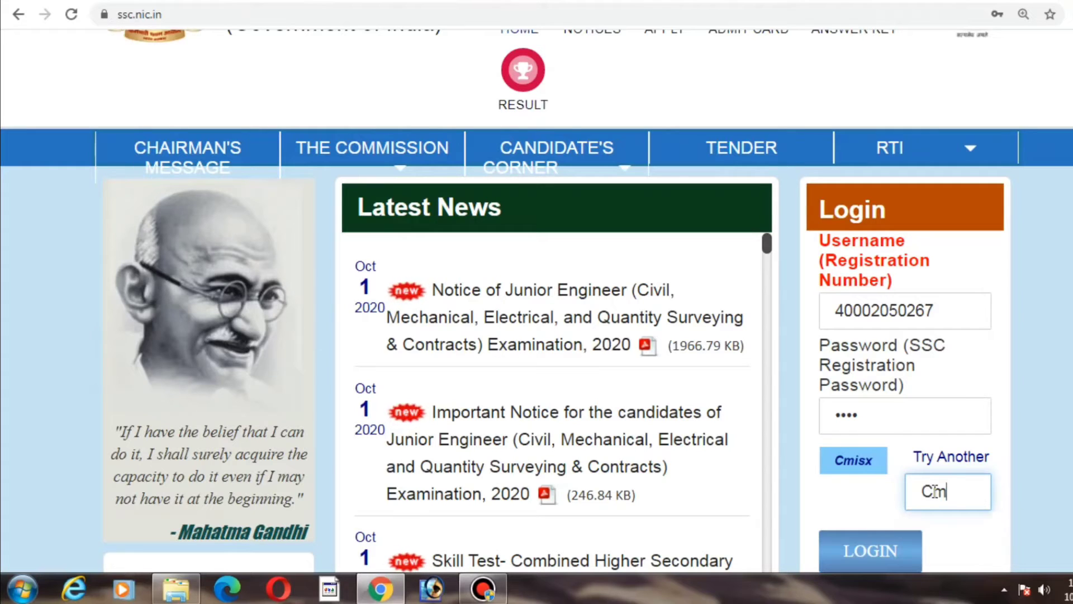
type("is")
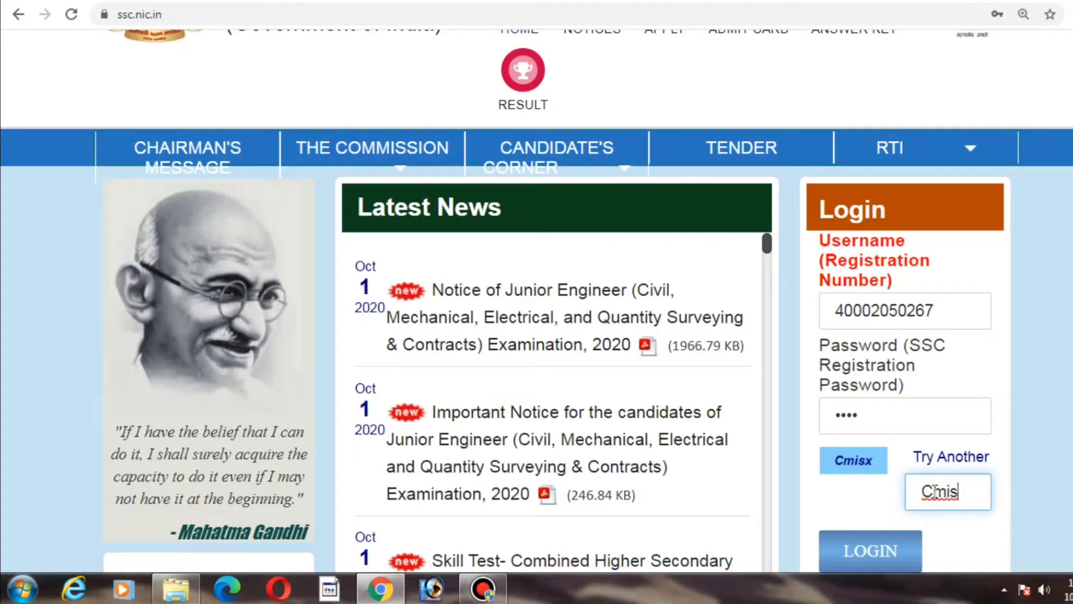
type("x")
key("Tab")
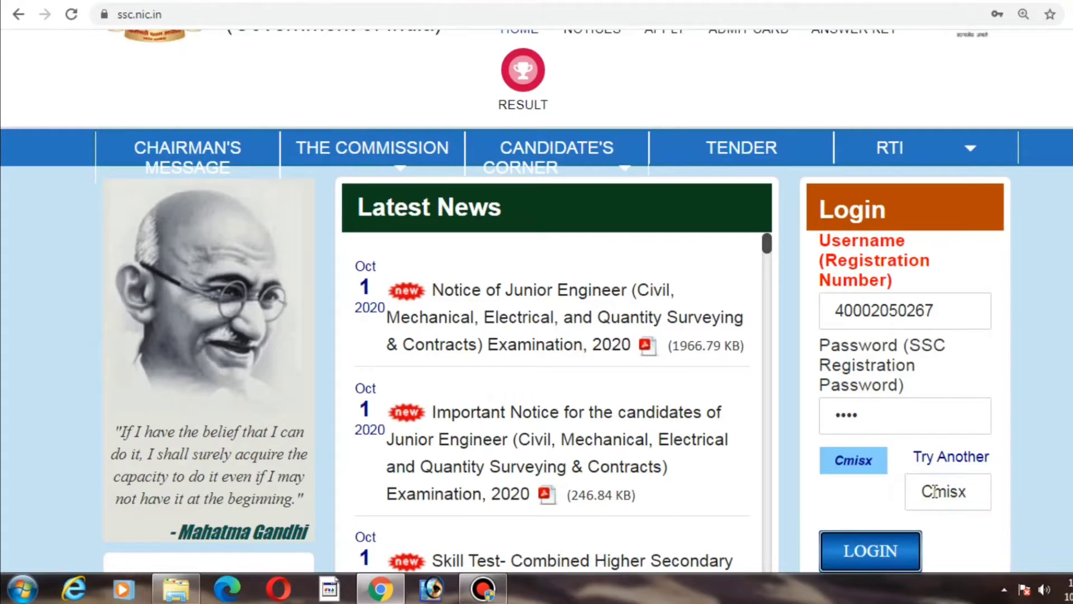
left_click(886, 555)
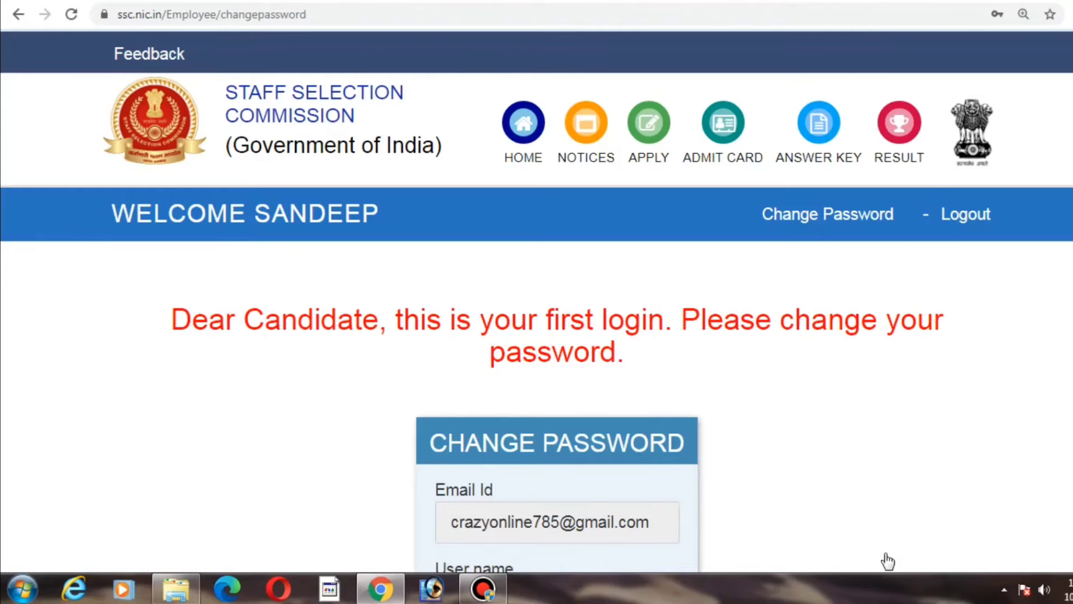
Step: Change the password by entering the old password, a new password and its confirmation, then submit
scroll(888, 561, "down", 5)
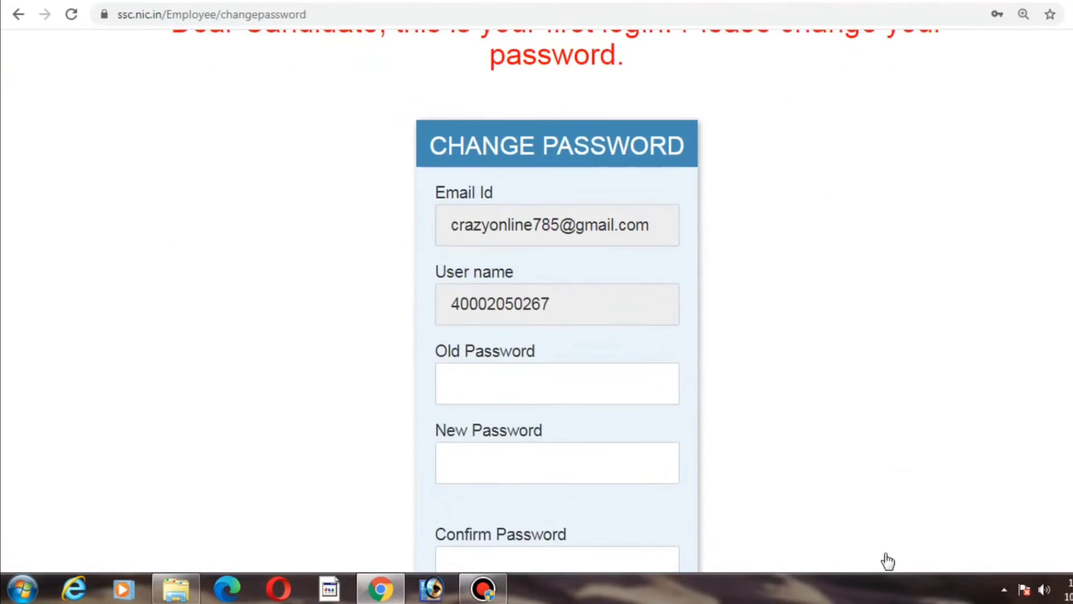
scroll(888, 560, "up", 1)
left_click(617, 414)
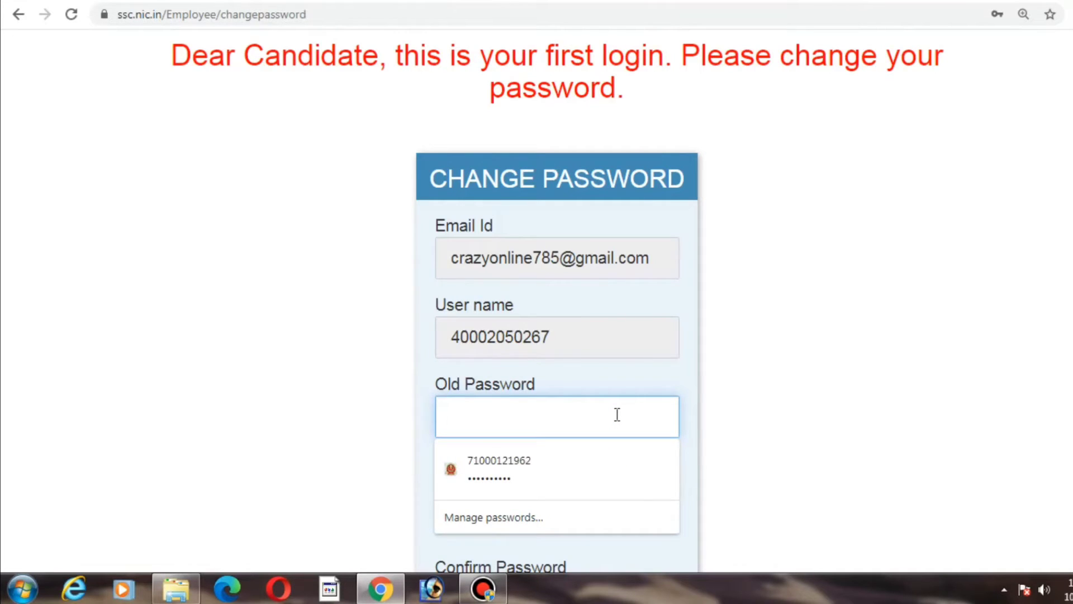
type("****")
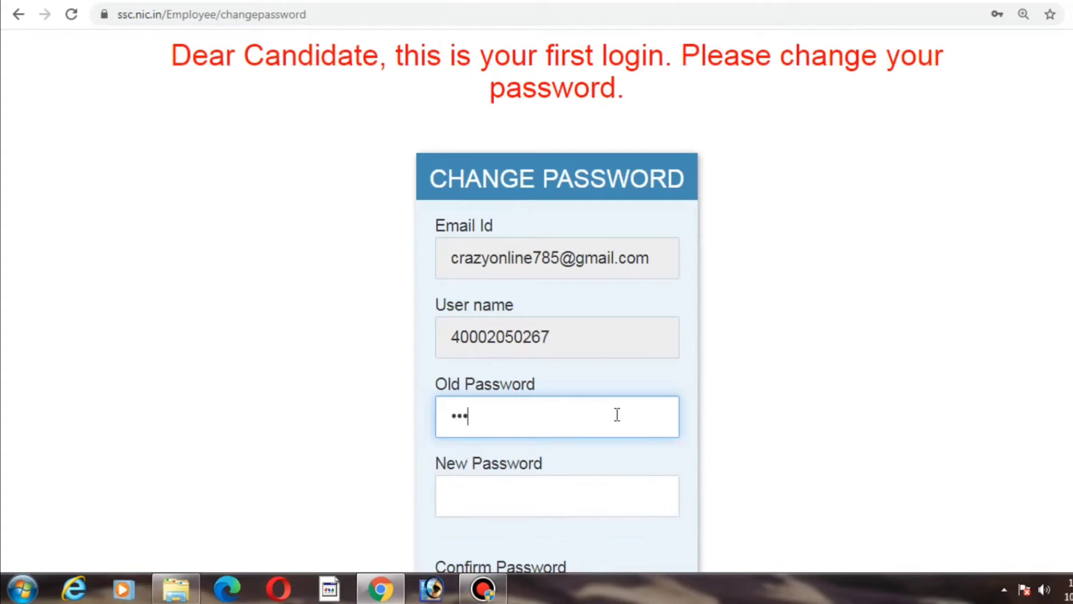
key("Tab")
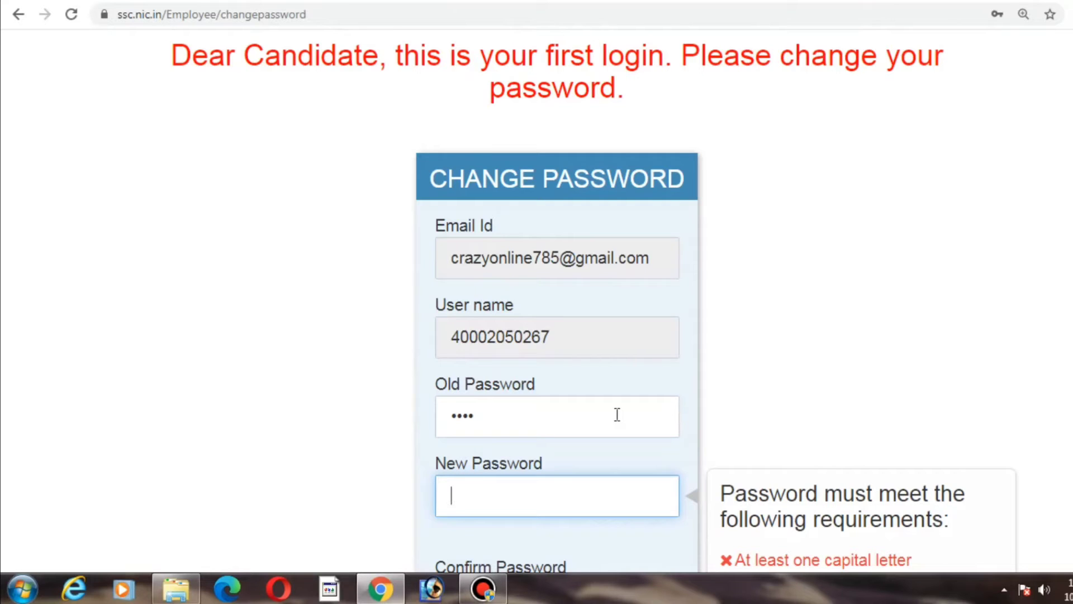
type("******")
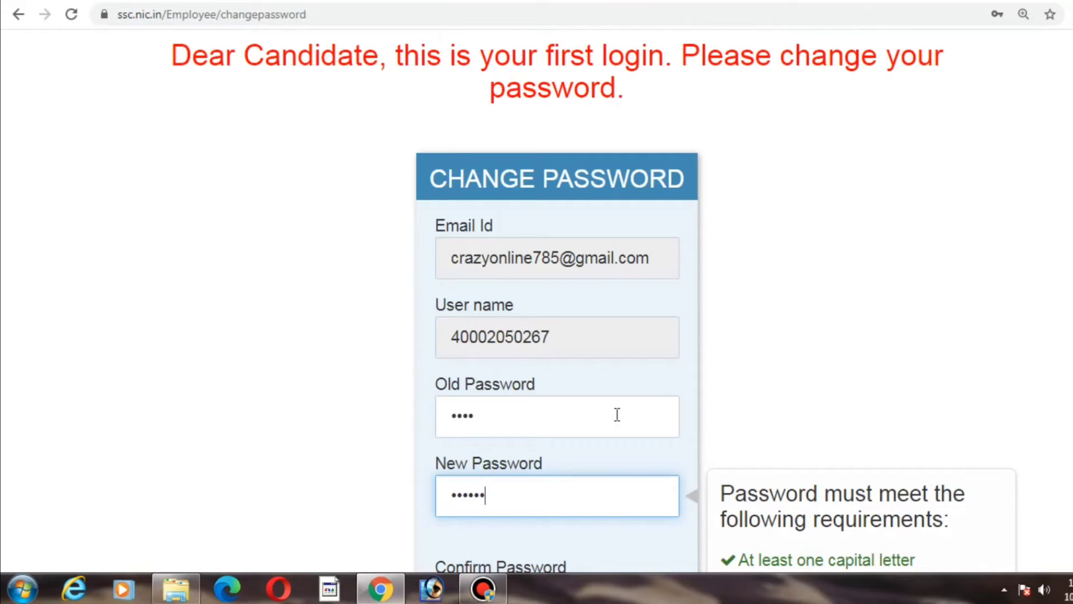
type("****")
key("Tab")
type("******")
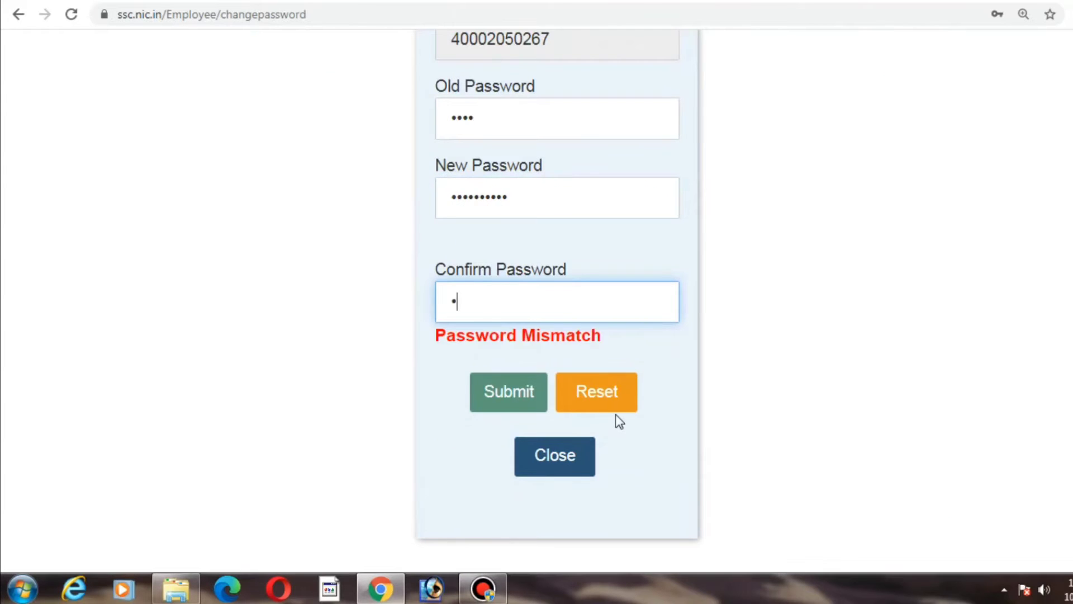
type("*****")
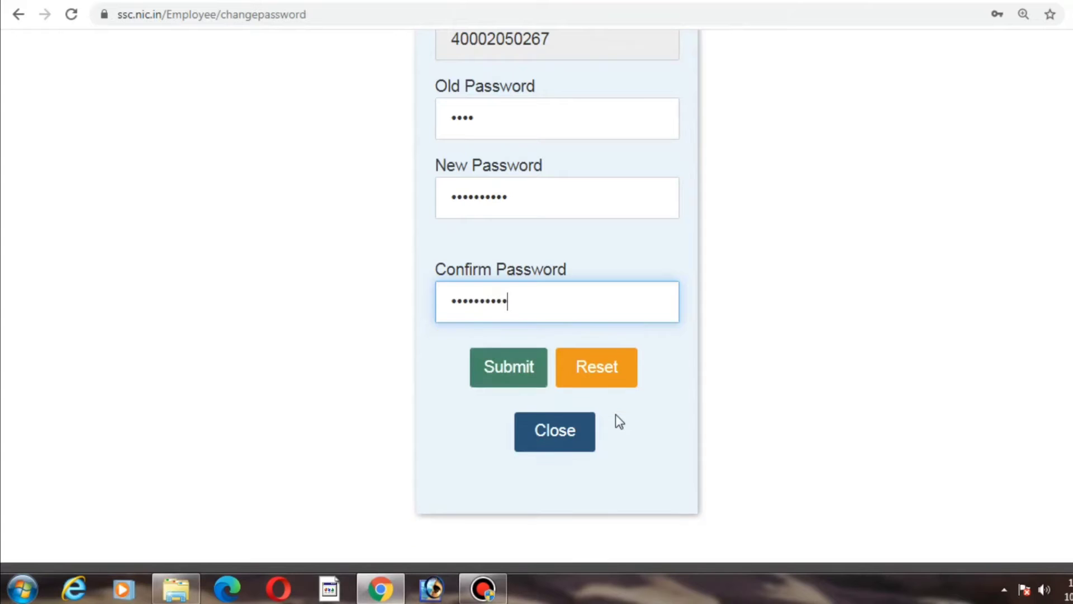
key("Tab")
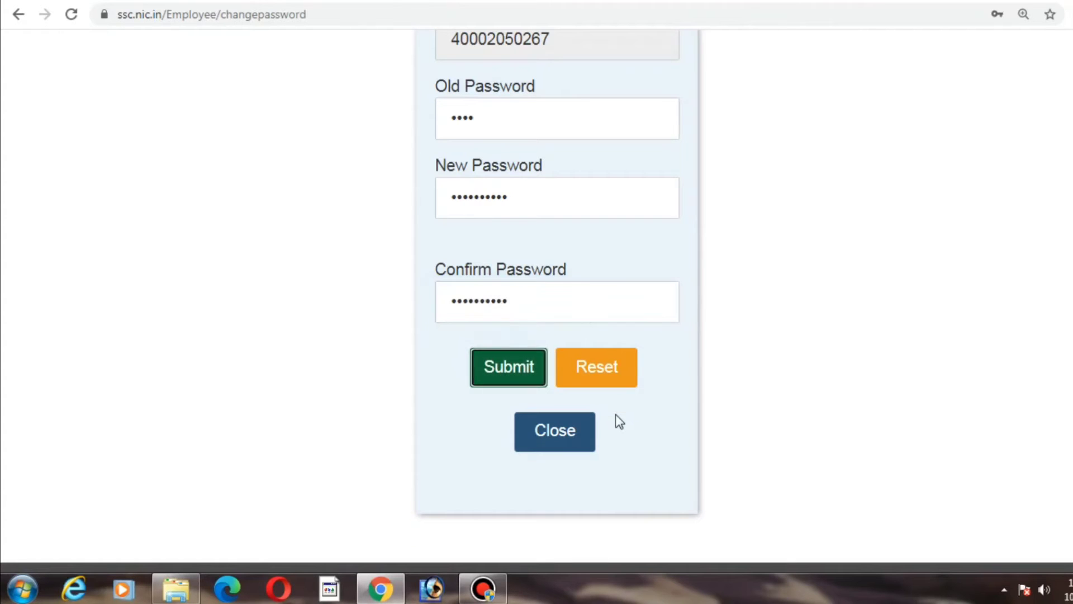
left_click(521, 372)
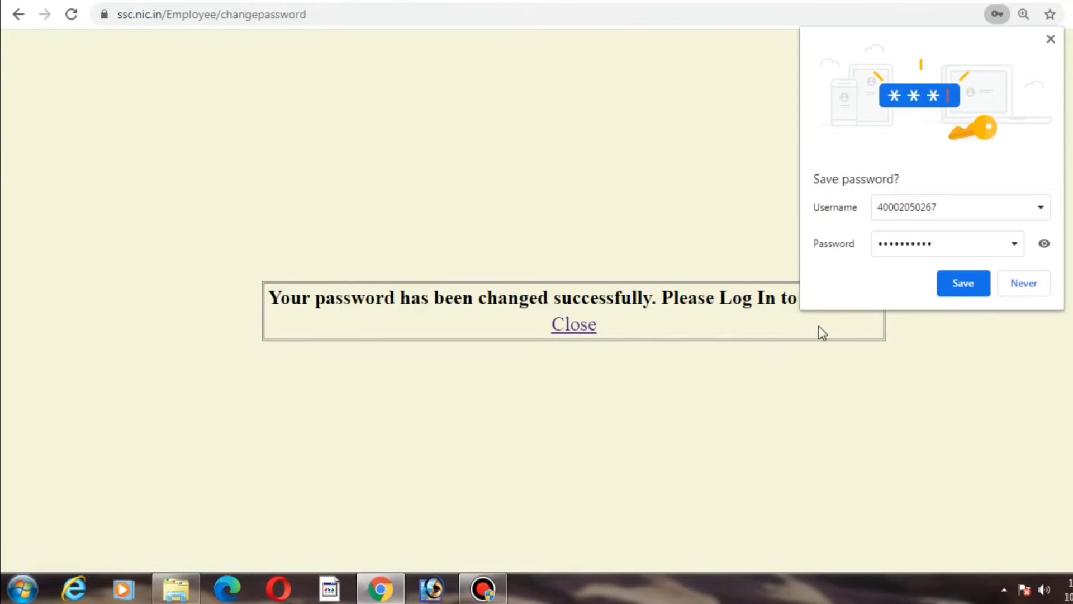
Step: Save the new password in the browser and close the success message
left_click(959, 285)
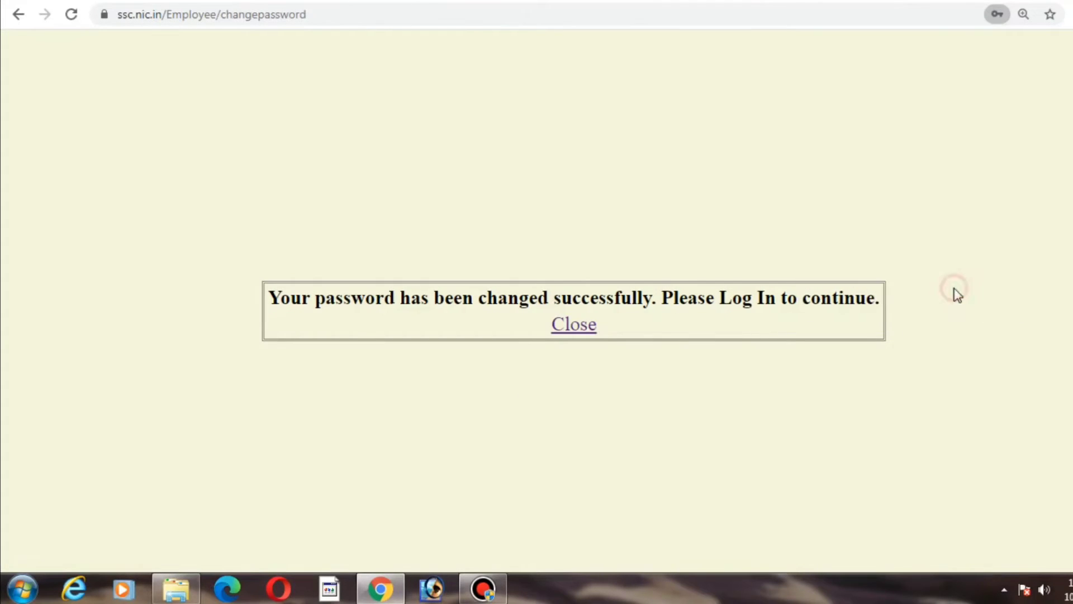
left_click(591, 333)
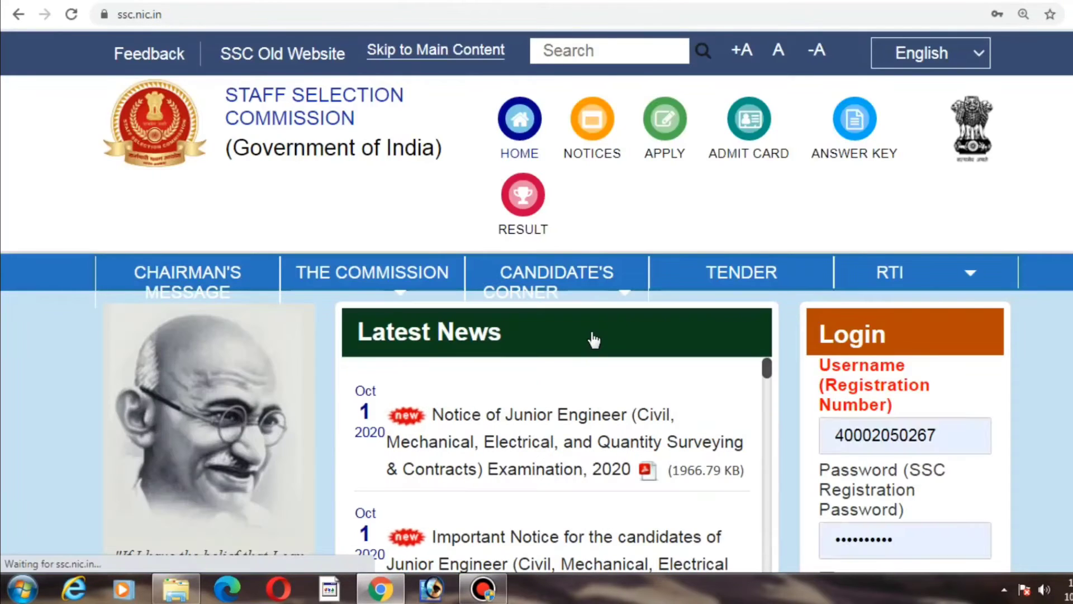
Step: Enter the new account password in the login form's password field
scroll(594, 339, "down", 3)
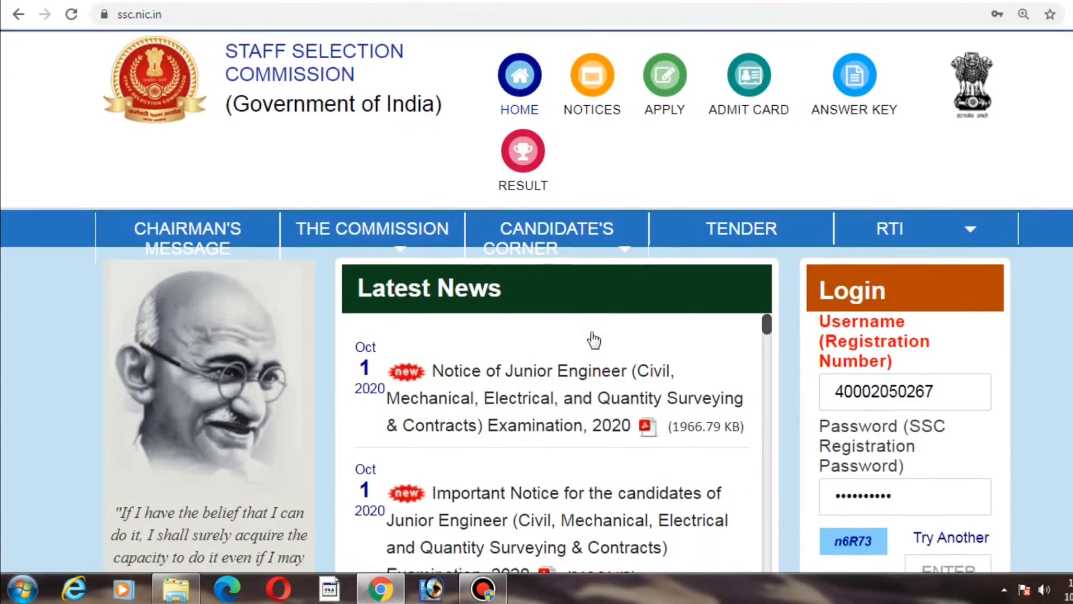
scroll(593, 339, "down", 3)
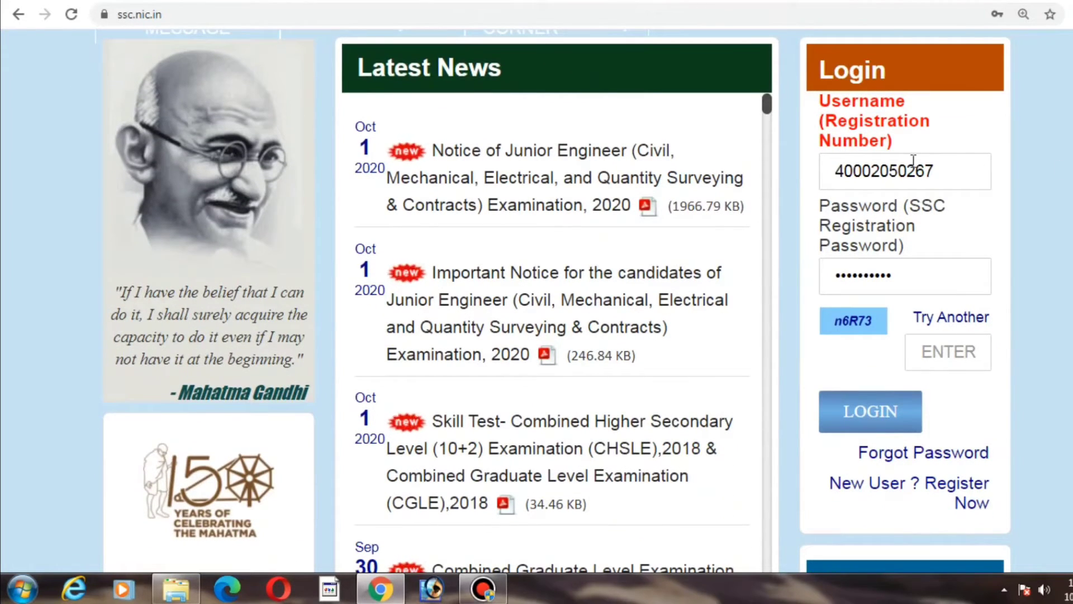
left_click(947, 184)
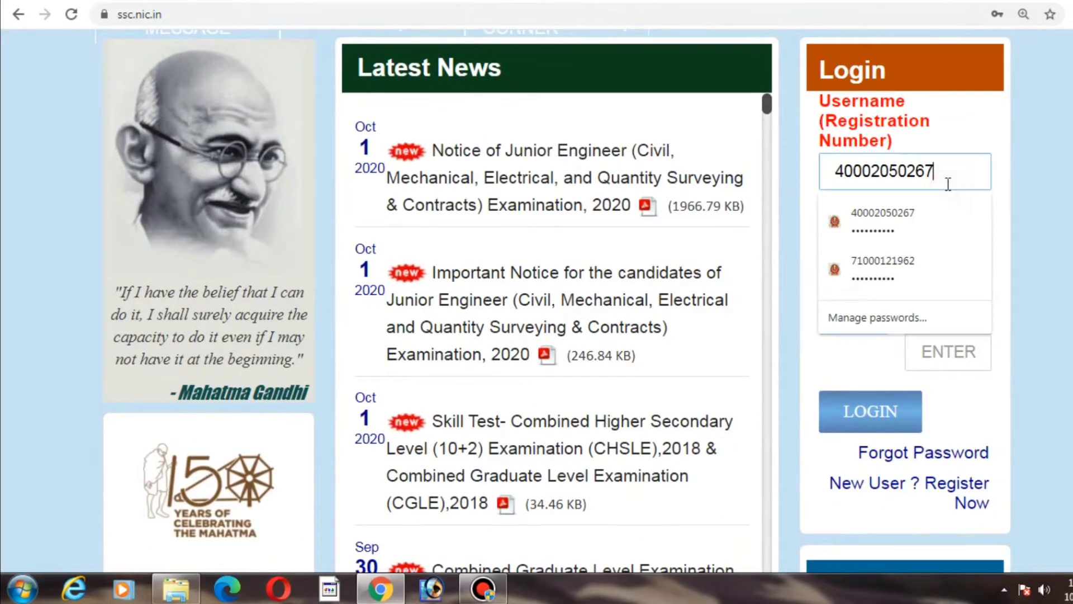
key("Tab")
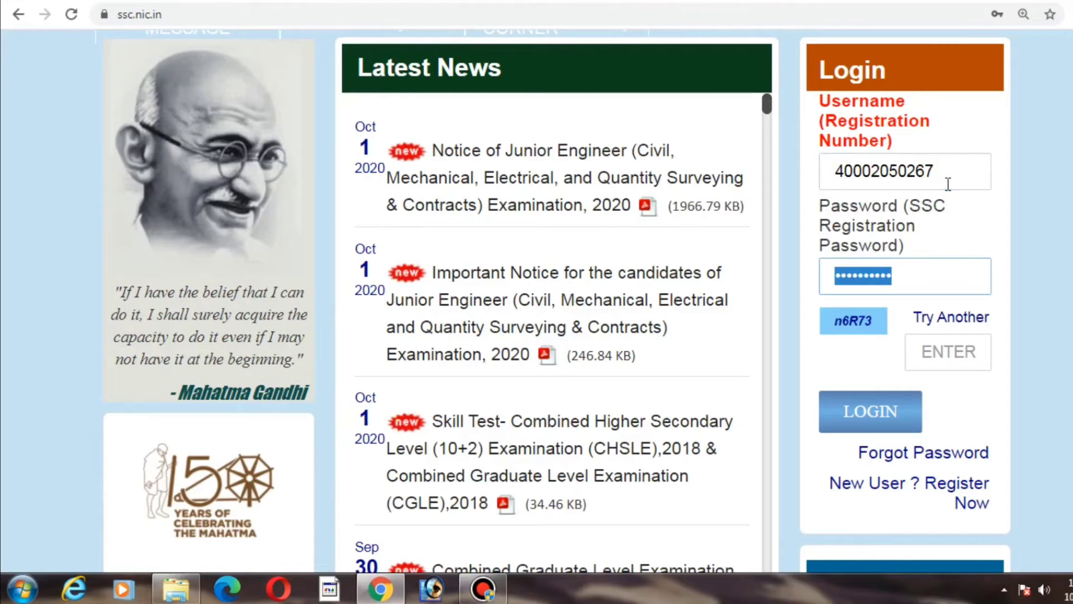
type("******")
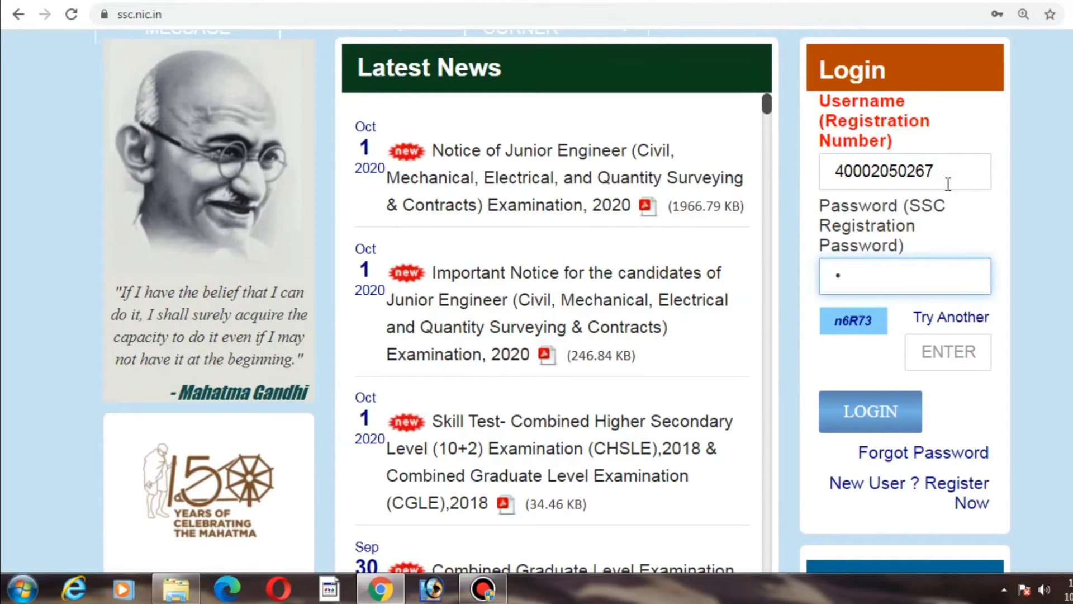
type("*")
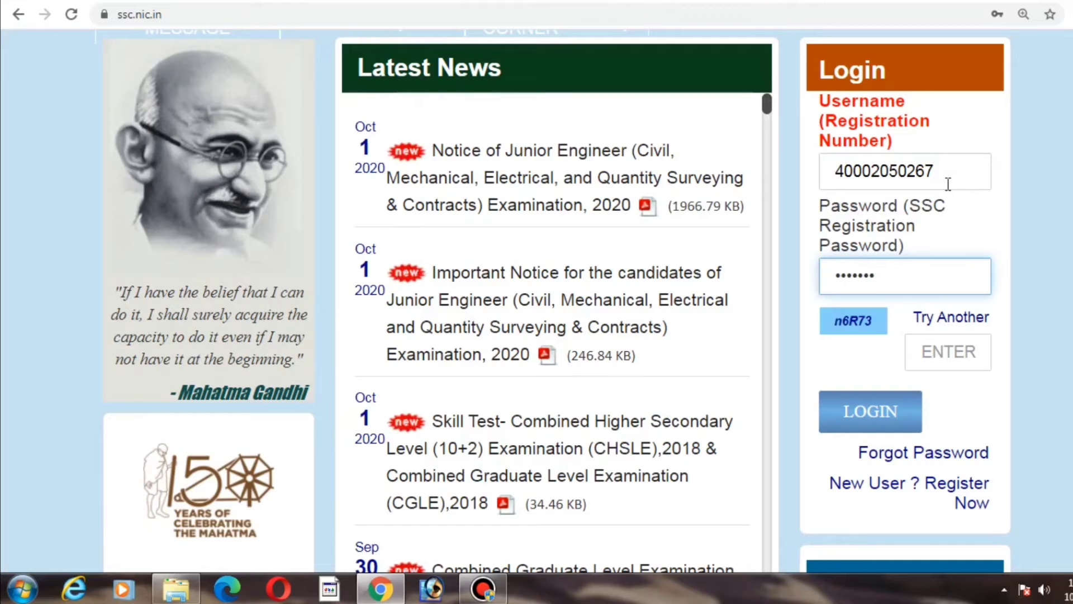
type("***")
key("Tab")
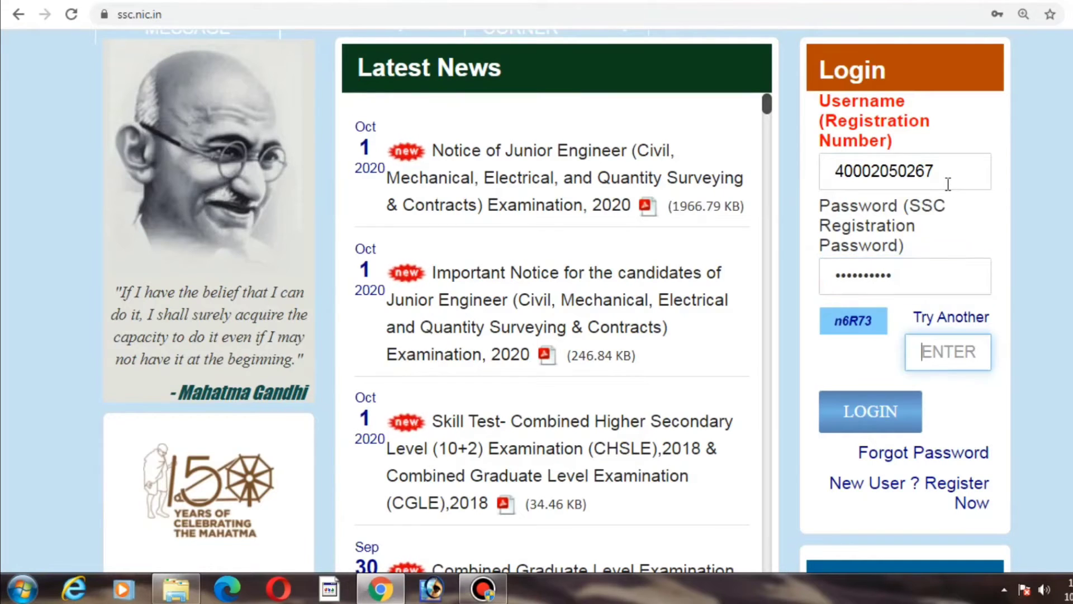
Step: Fill in the captcha text shown beside the field and log in
type("n6")
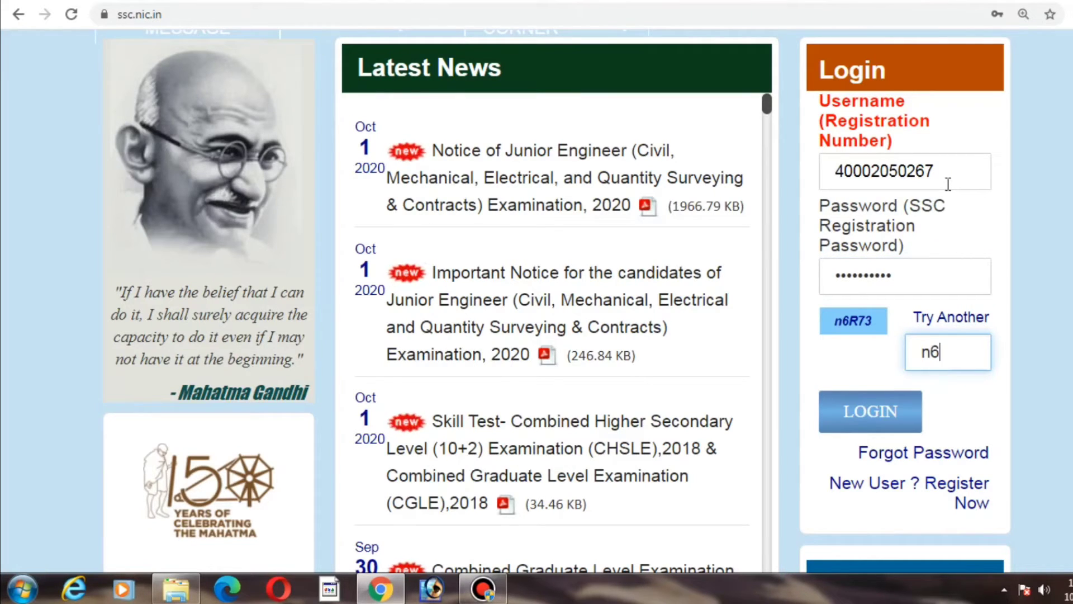
type("R")
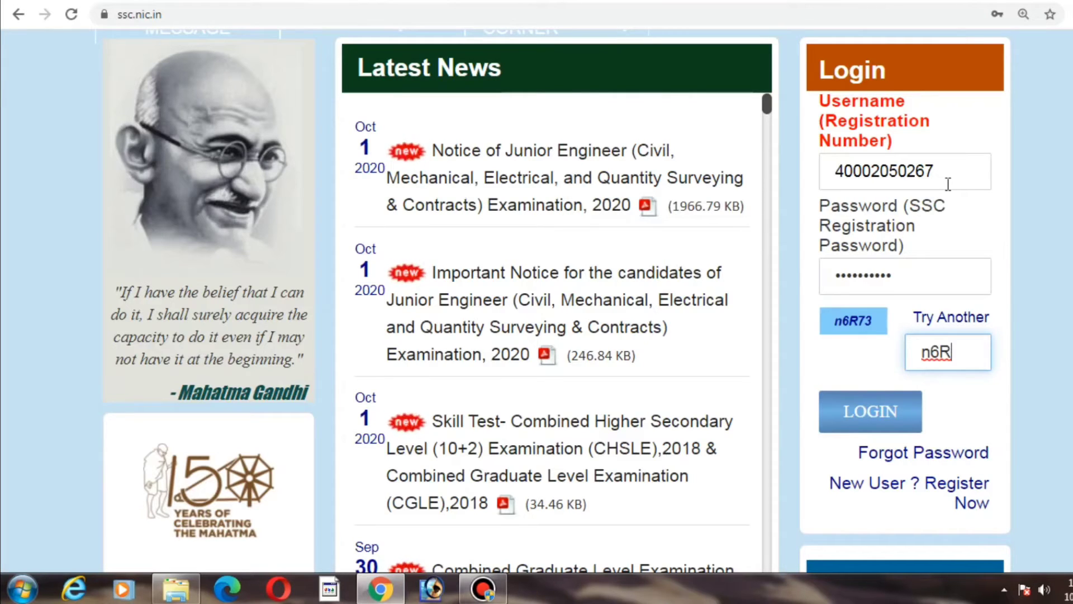
type("73")
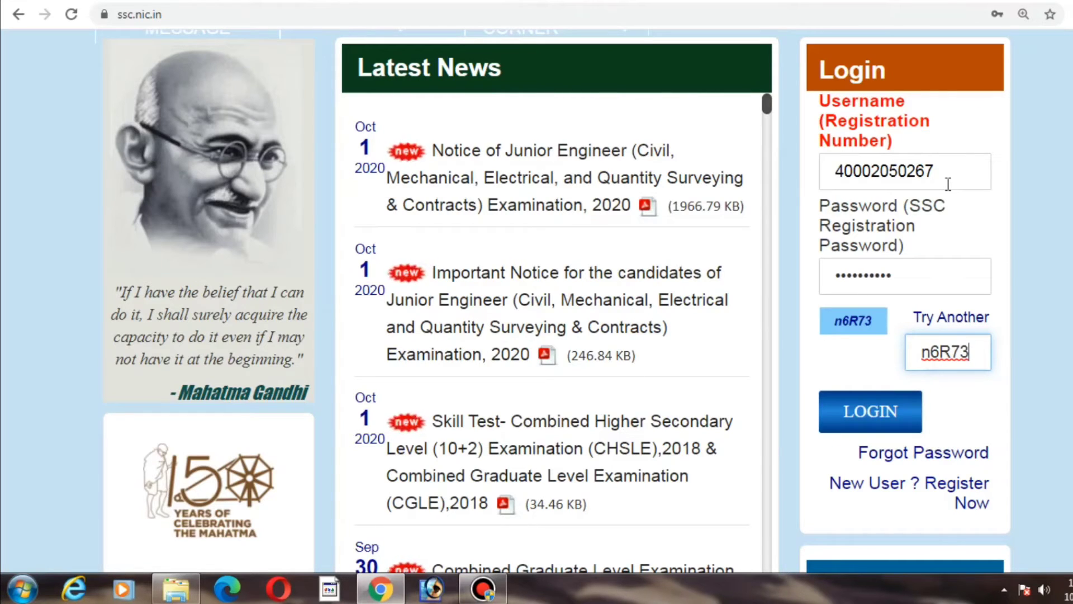
left_click(866, 414)
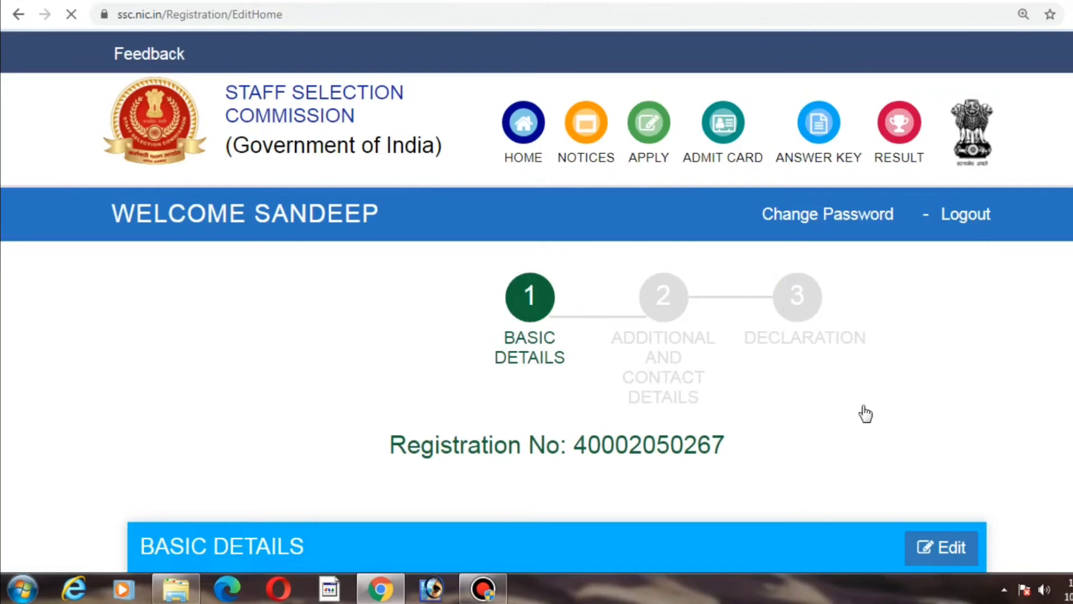
Step: Review the pre-filled basic details and continue to the additional and contact details section
scroll(866, 414, "down", 7)
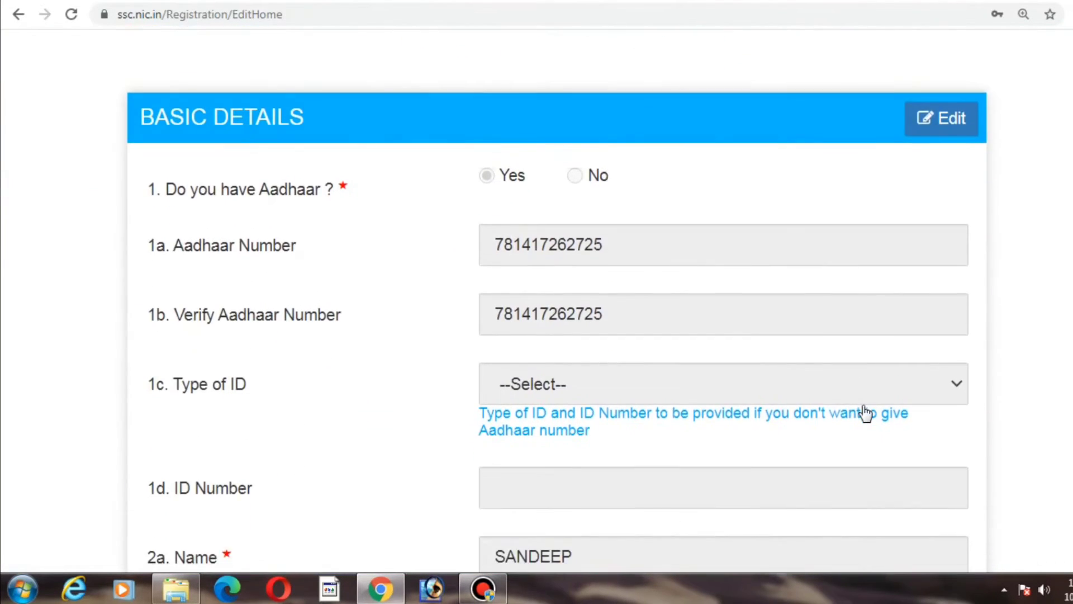
scroll(865, 413, "down", 2)
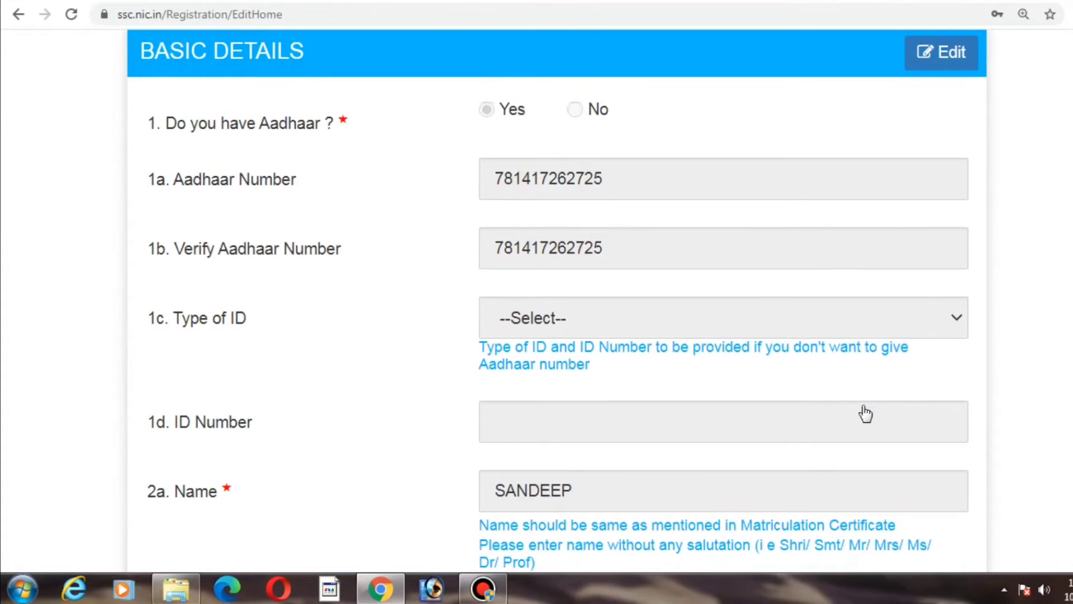
scroll(865, 413, "down", 7)
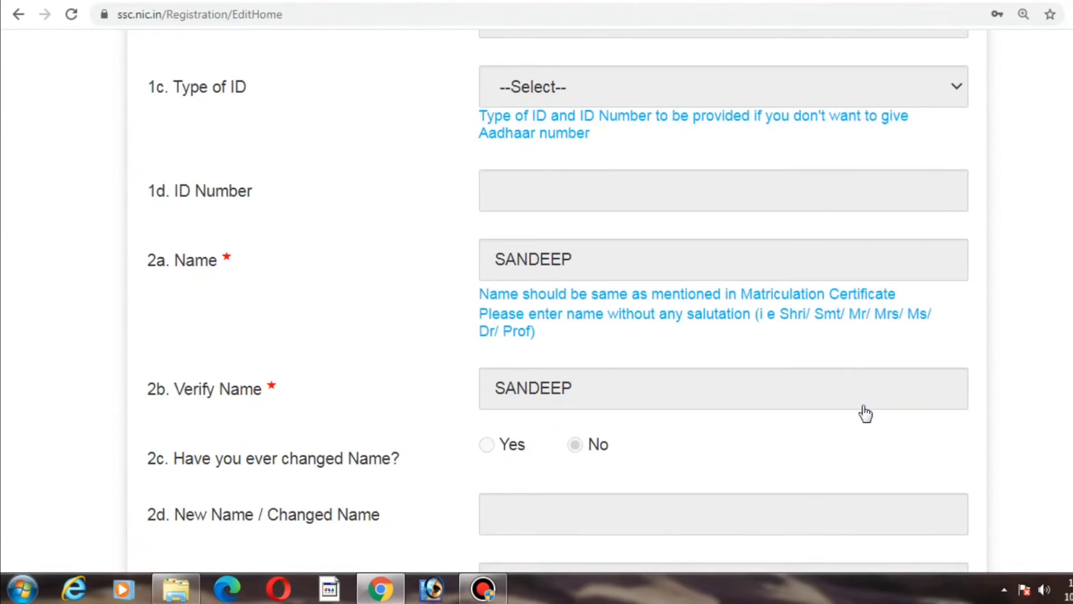
scroll(865, 414, "down", 7)
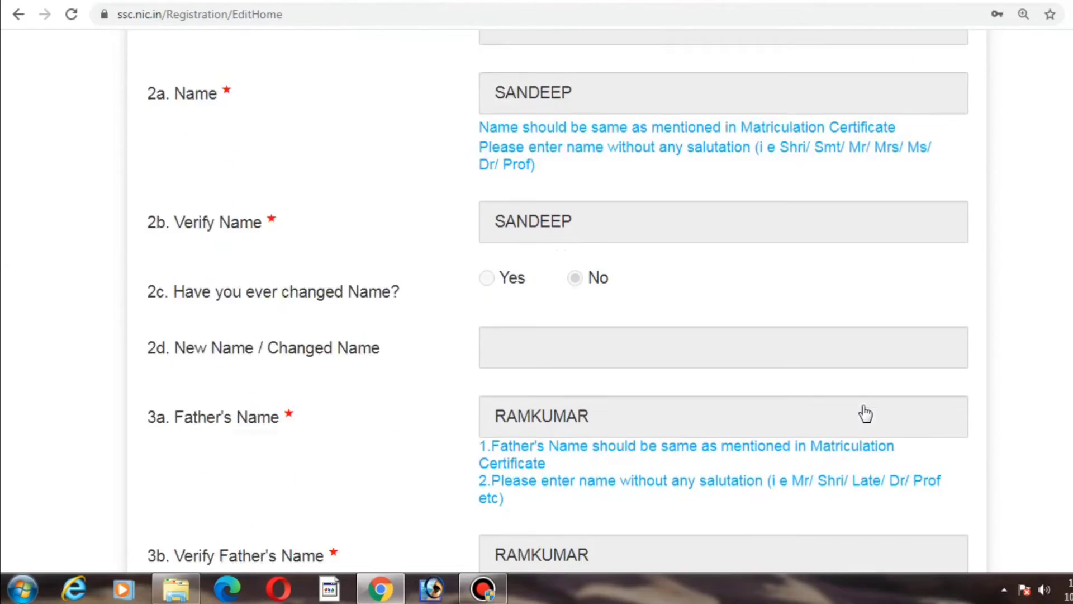
scroll(865, 414, "down", 18)
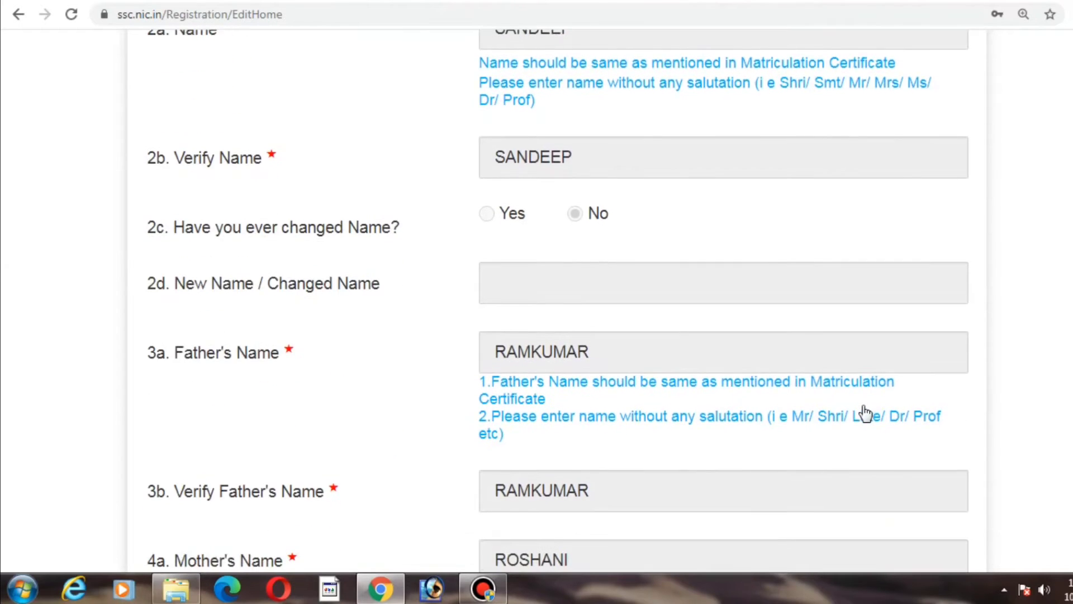
scroll(865, 413, "down", 13)
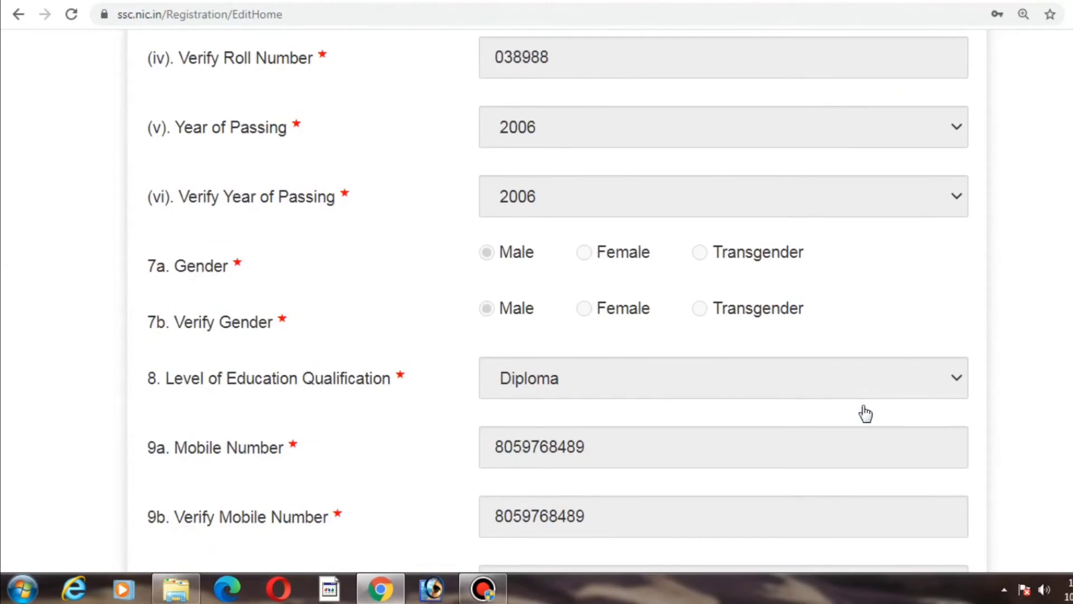
scroll(865, 413, "down", 8)
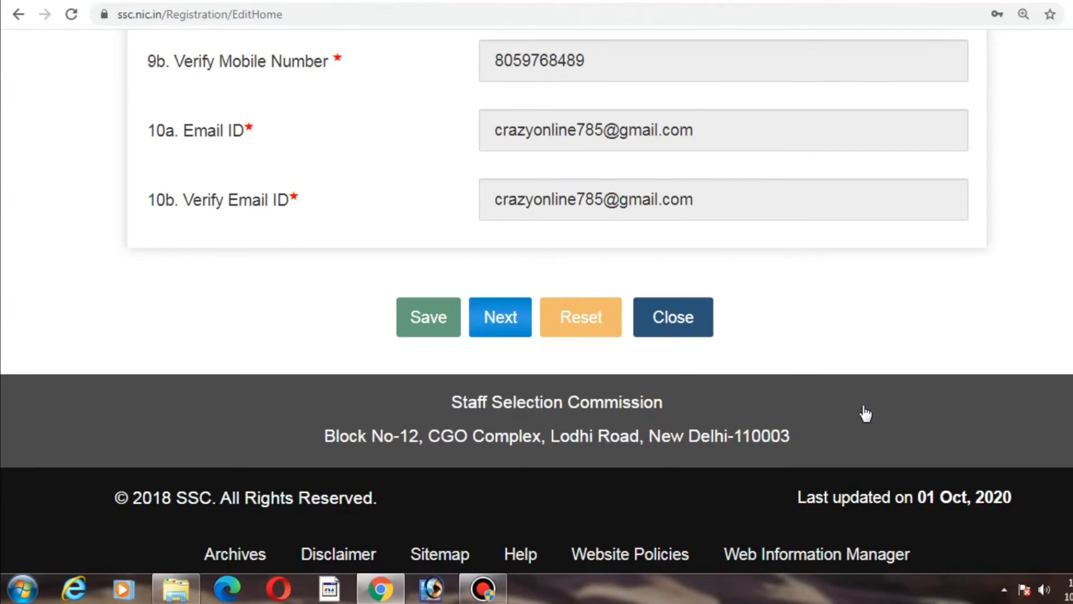
scroll(866, 413, "up", 20)
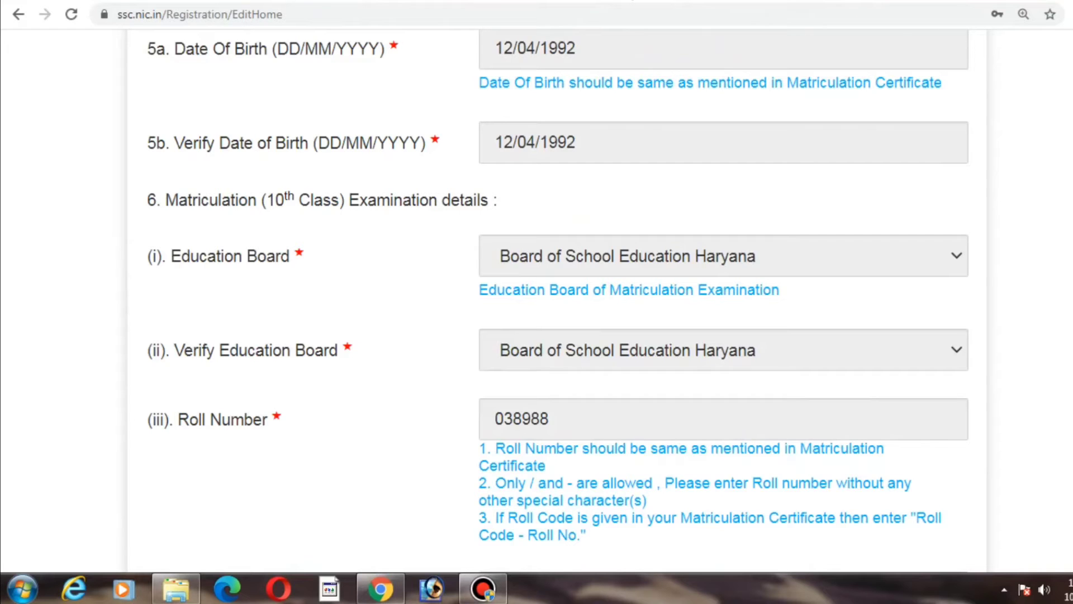
scroll(537, 302, "down", 20)
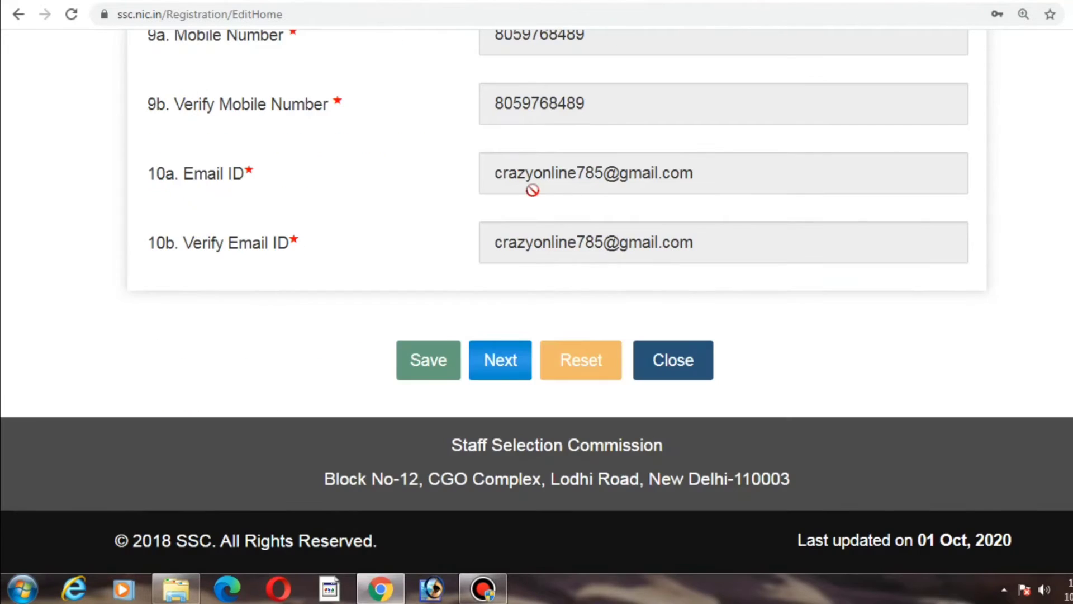
left_click(506, 357)
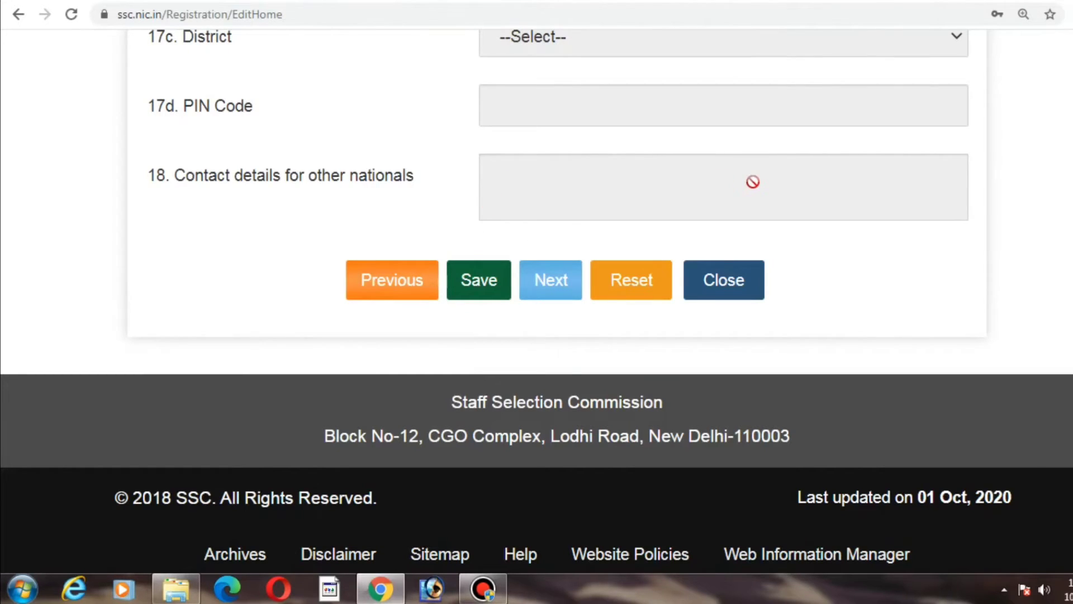
Step: Set both Category and Verify Category to SC
scroll(754, 185, "up", 20)
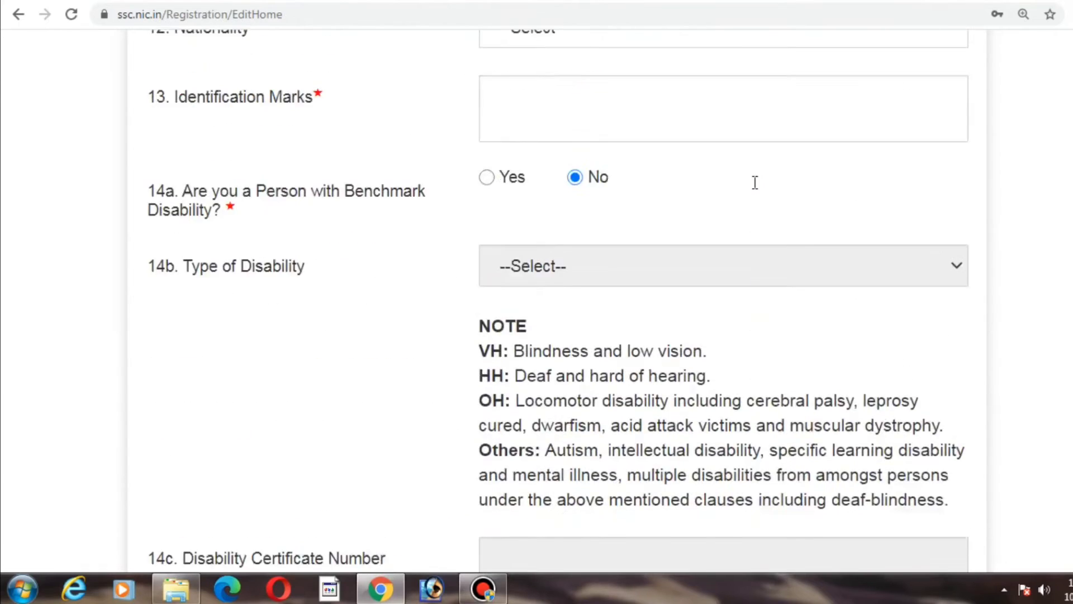
scroll(757, 190, "down", 3)
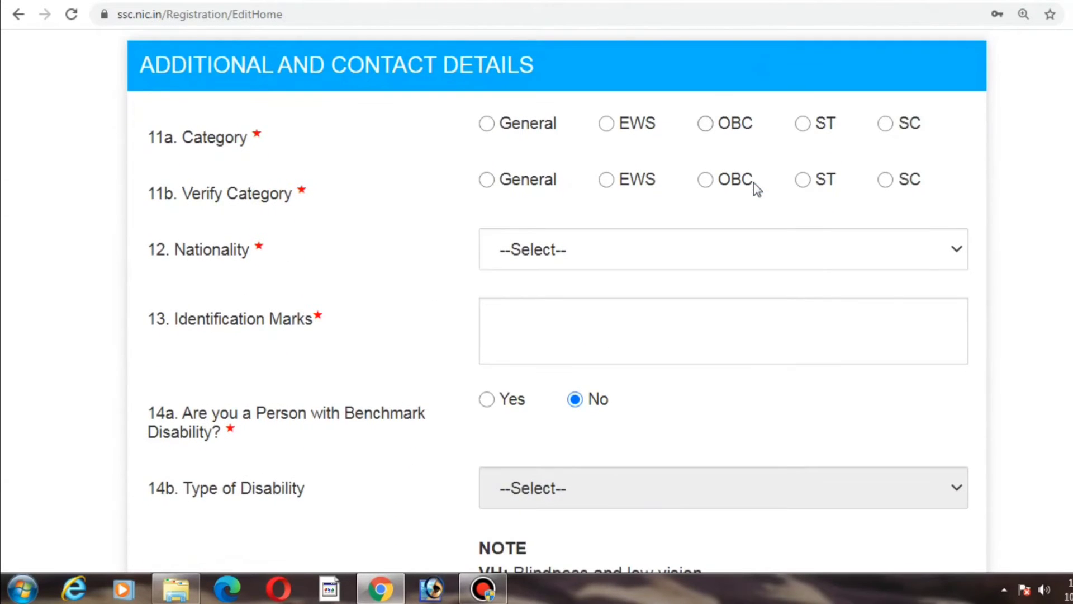
left_click(487, 124)
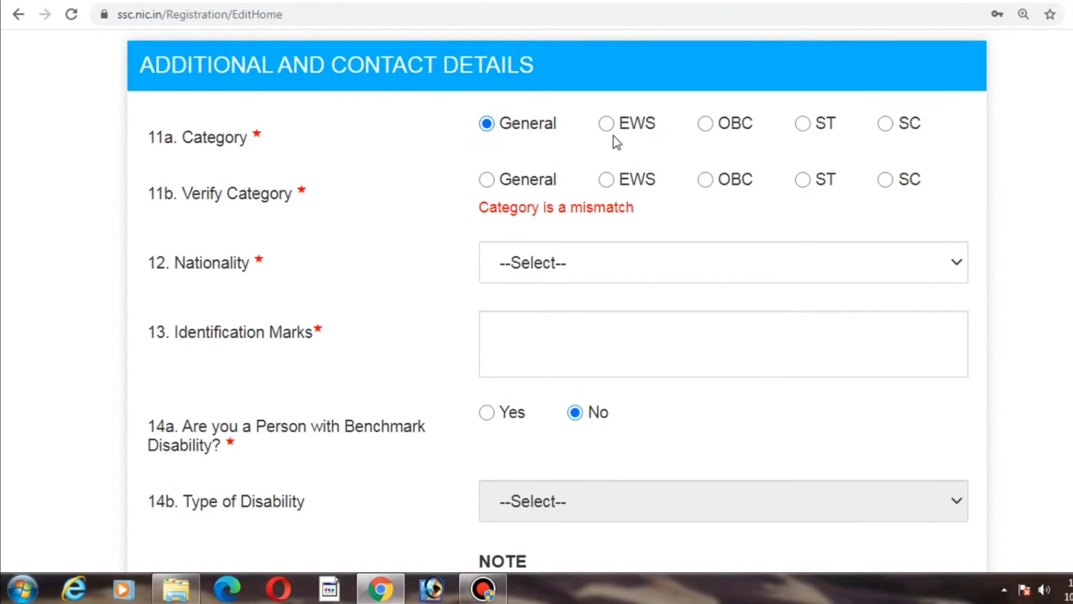
left_click(888, 128)
left_click(883, 189)
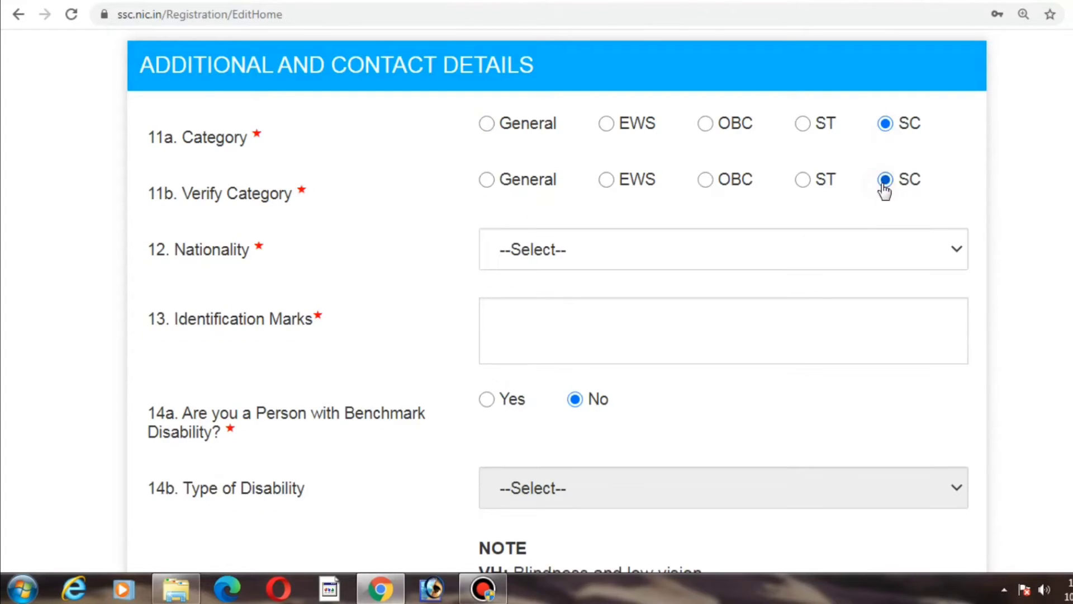
Step: Set Nationality to Citizen of India and enter A MOLE ON FACE as the identification mark
left_click(847, 241)
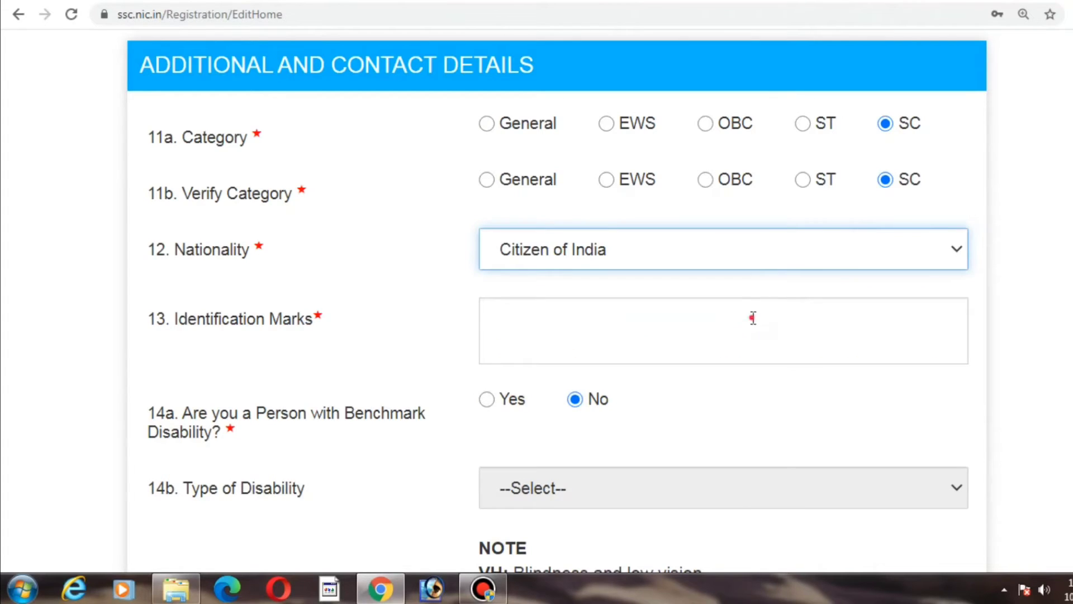
left_click(753, 317)
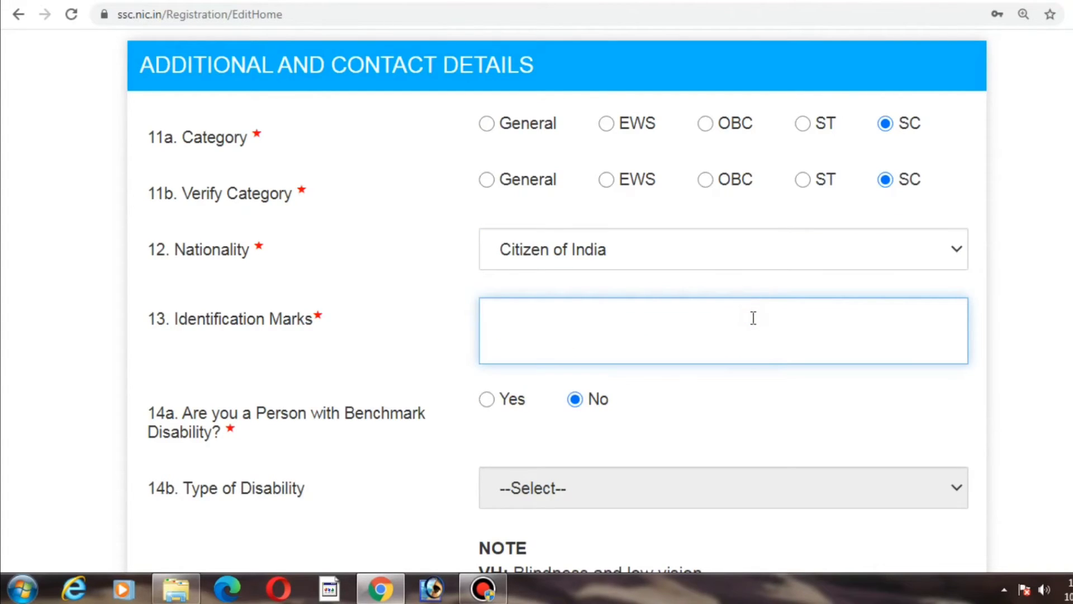
type("A MOLE ON")
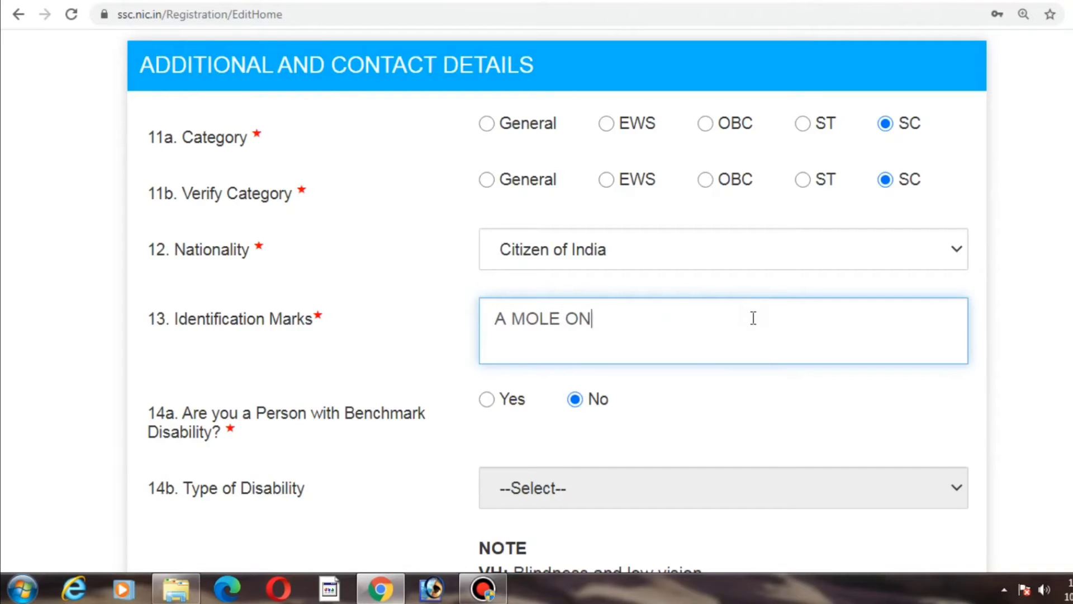
type(" FACE")
Step: Fill in the permanent address field with the candidate's village address
key("Tab")
key("Tab")
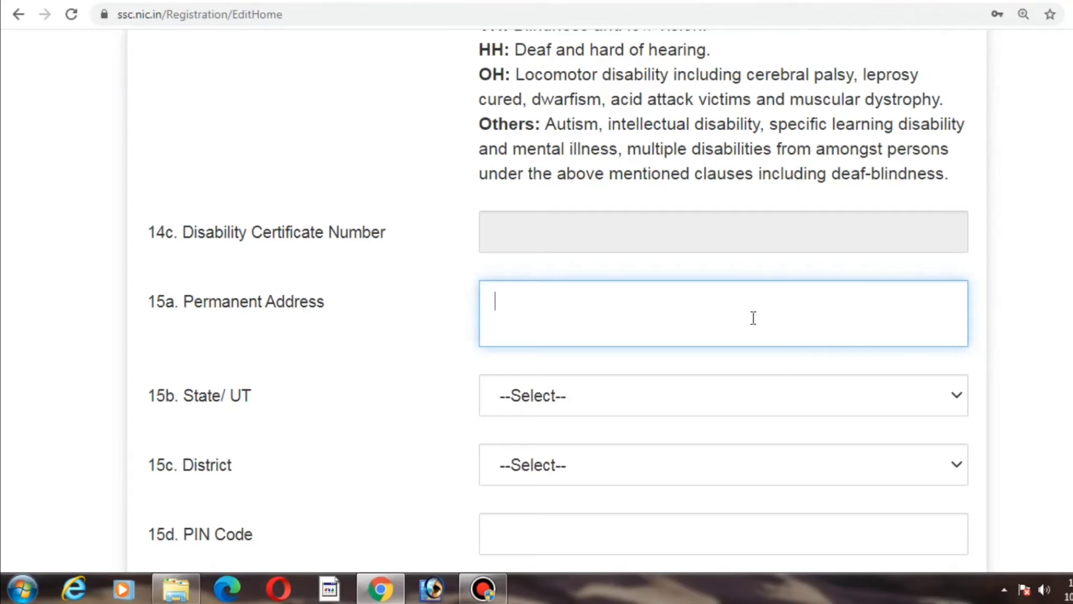
key("Tab")
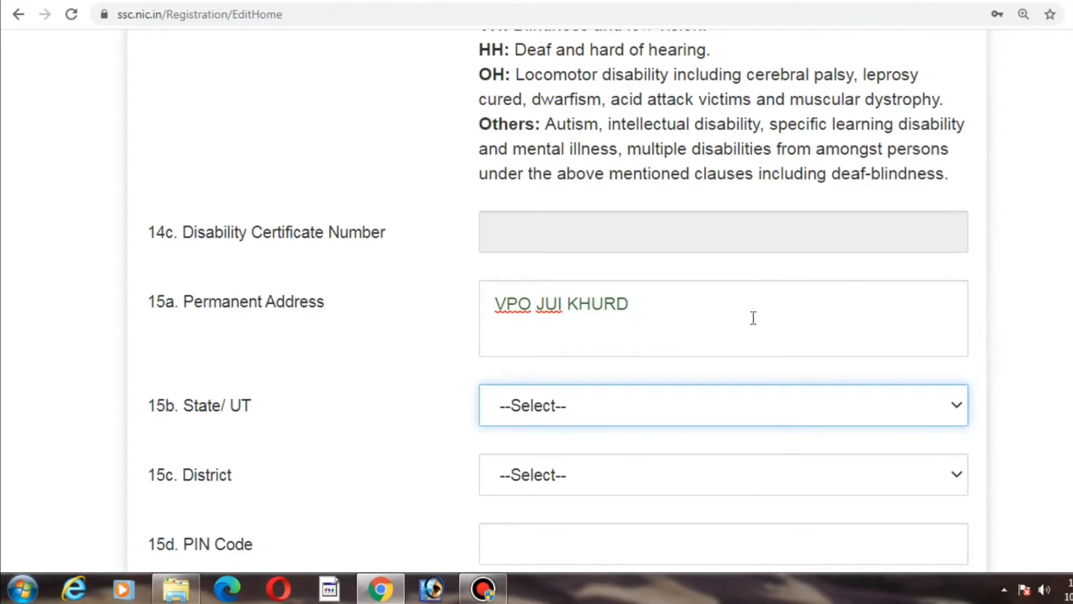
Step: Select the permanent address's state and district and enter its PIN code
key("h")
key("Tab")
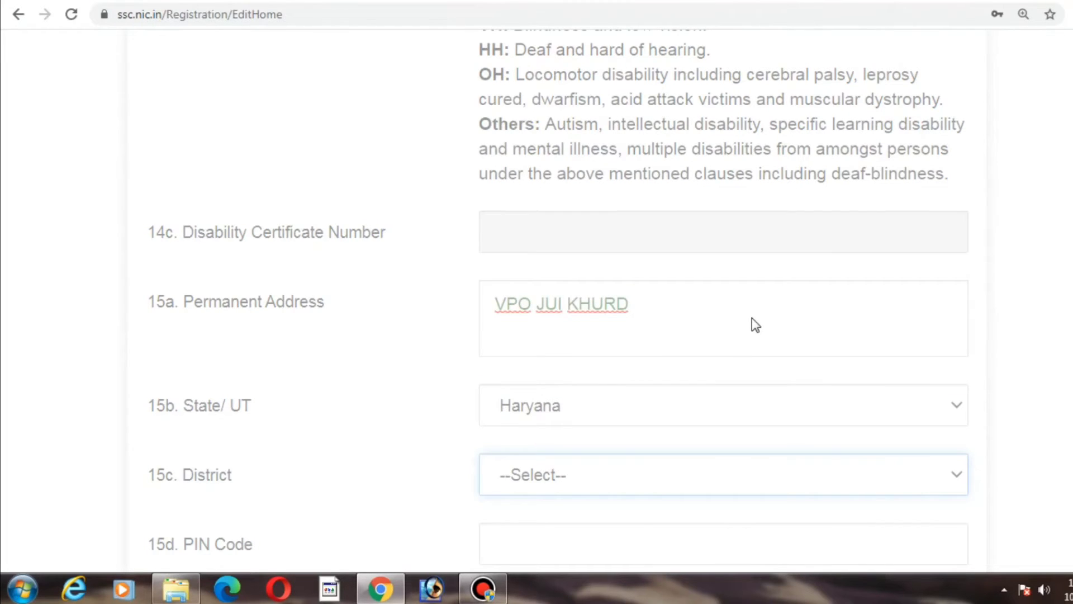
left_click(629, 492)
key("b")
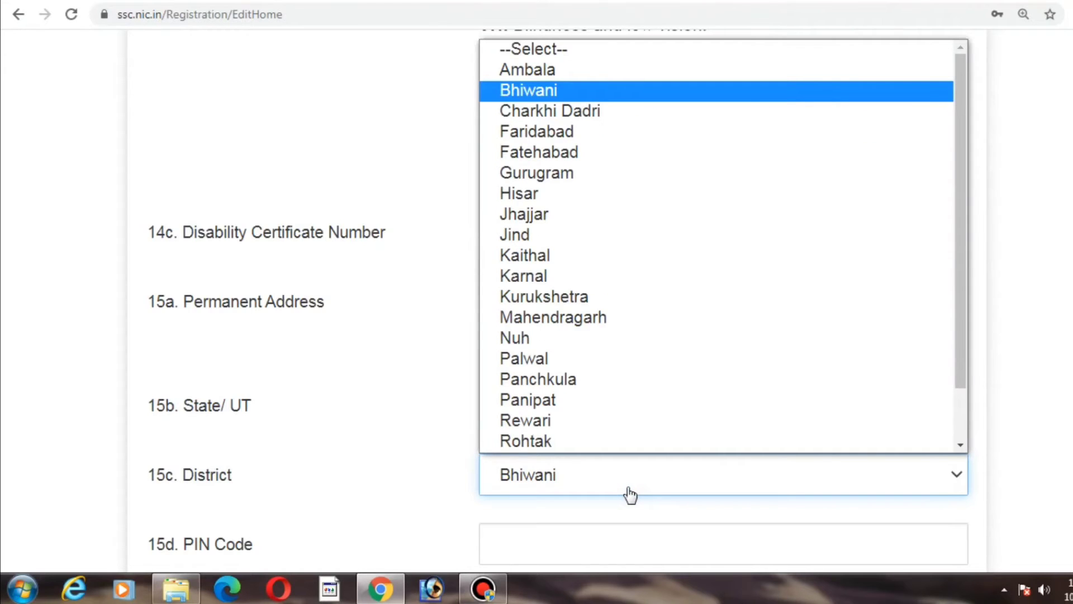
key("Return")
key("Tab")
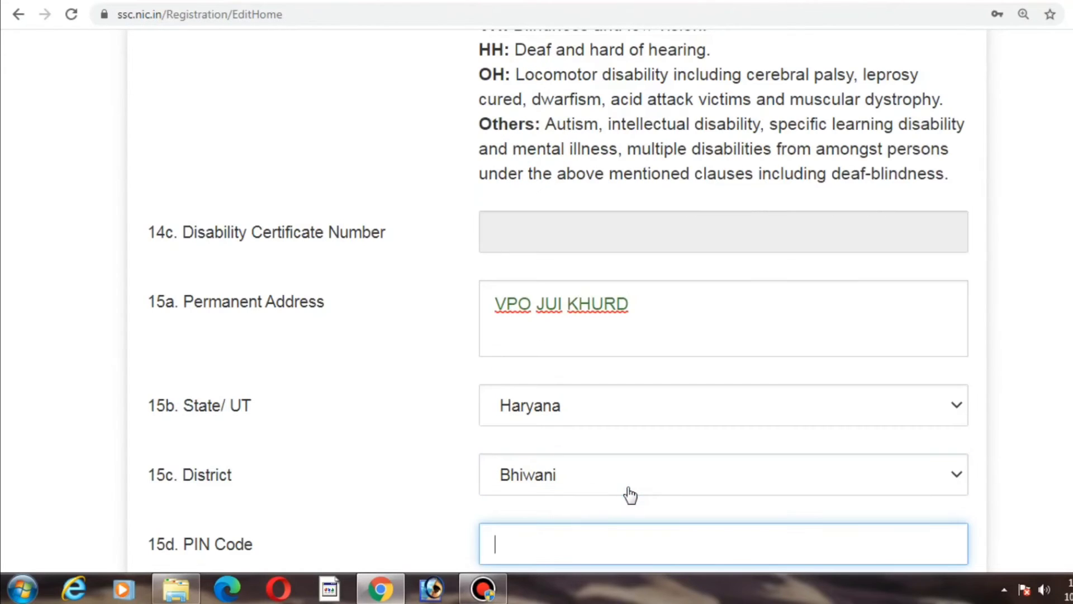
type("127030")
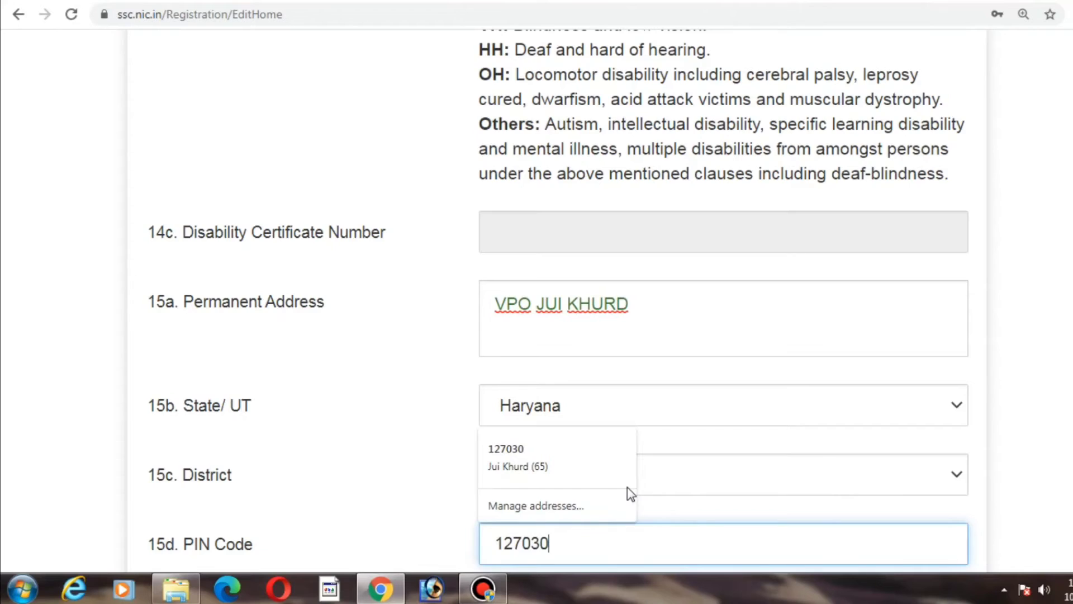
scroll(630, 495, "down", 5)
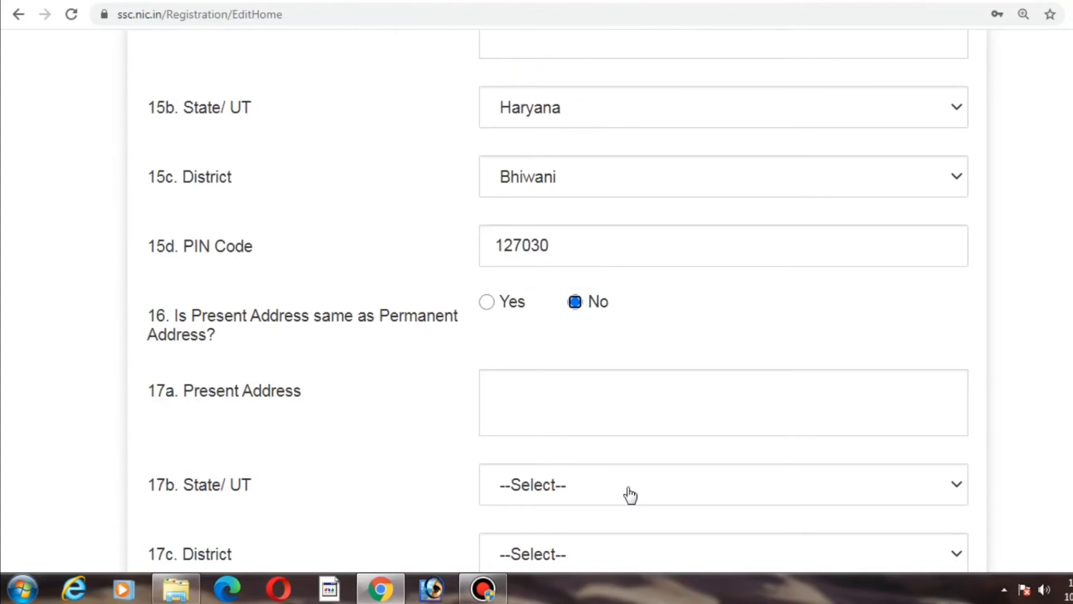
Step: Mark the present address as the same as the permanent address and save the additional and contact details
left_click(488, 302)
scroll(492, 309, "down", 8)
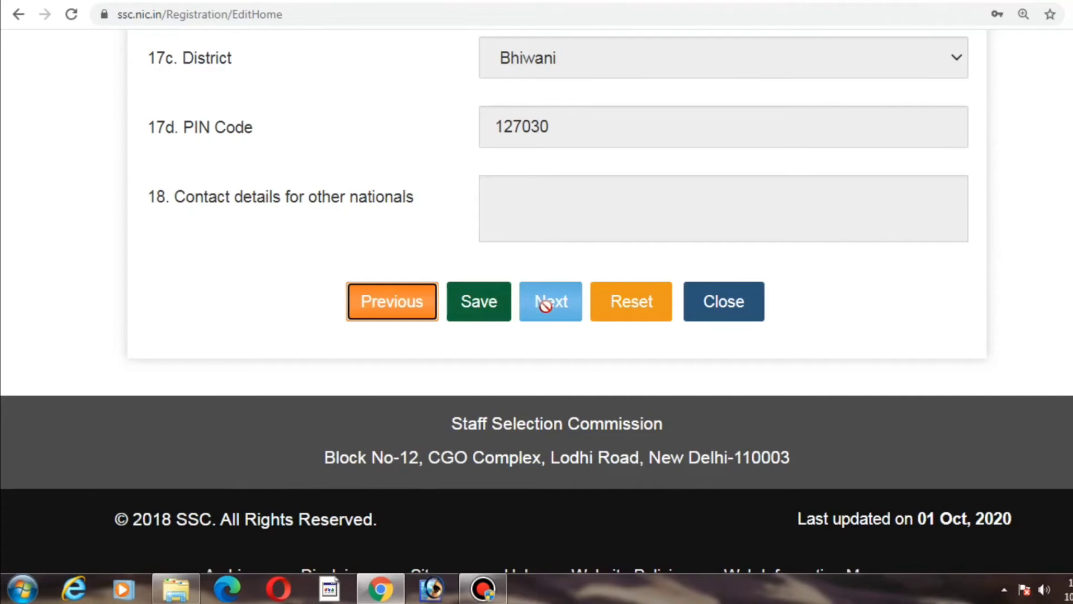
left_click(478, 305)
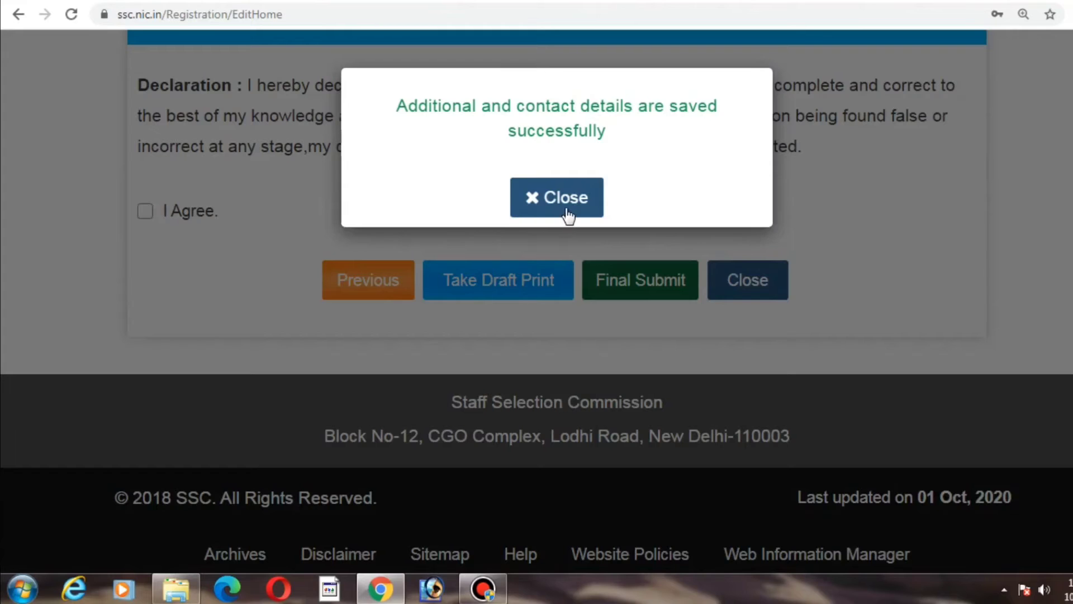
left_click(567, 213)
Step: Accept the registration declaration and start the final submission
scroll(775, 253, "up", 1)
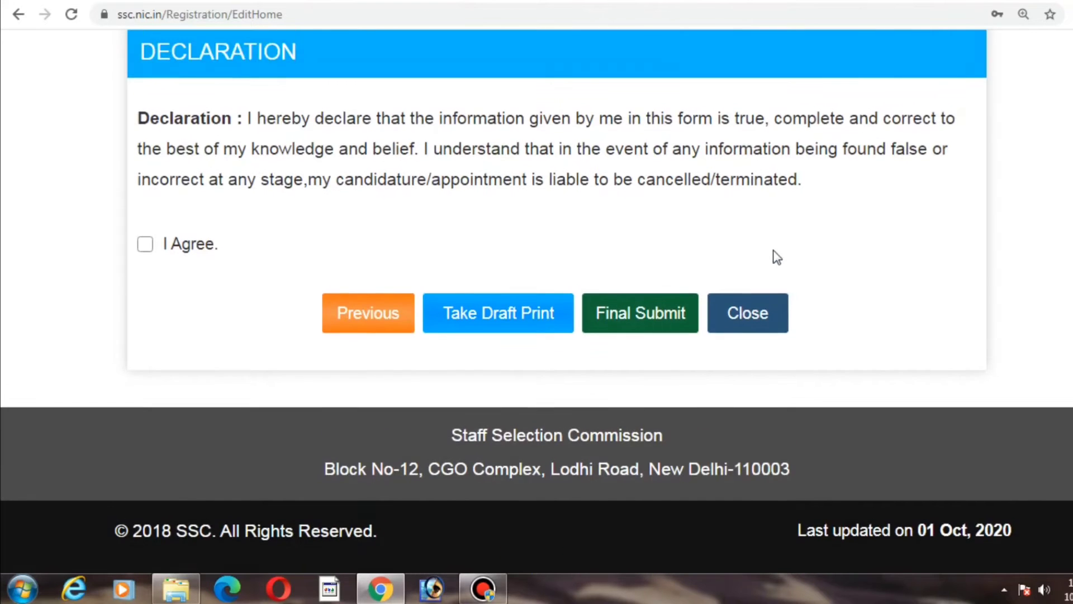
scroll(777, 257, "up", 9)
scroll(777, 257, "down", 6)
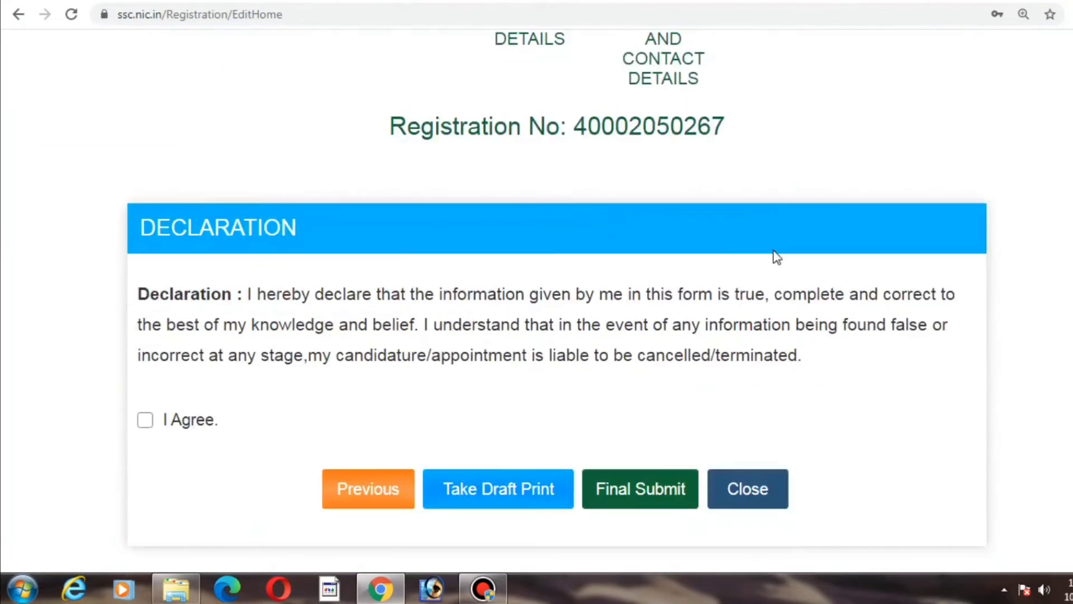
scroll(776, 257, "down", 3)
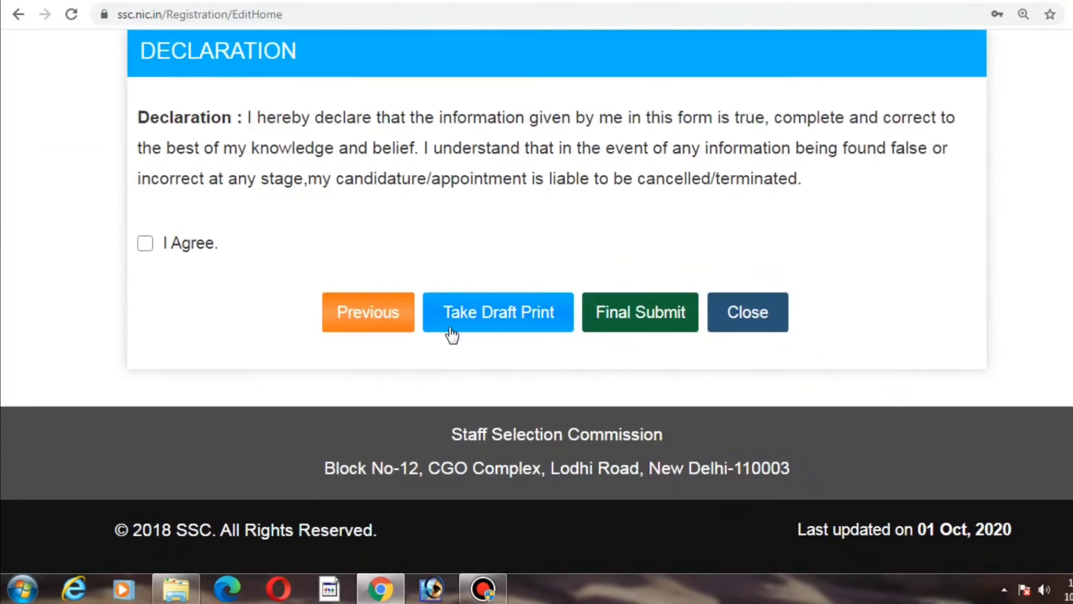
left_click(145, 246)
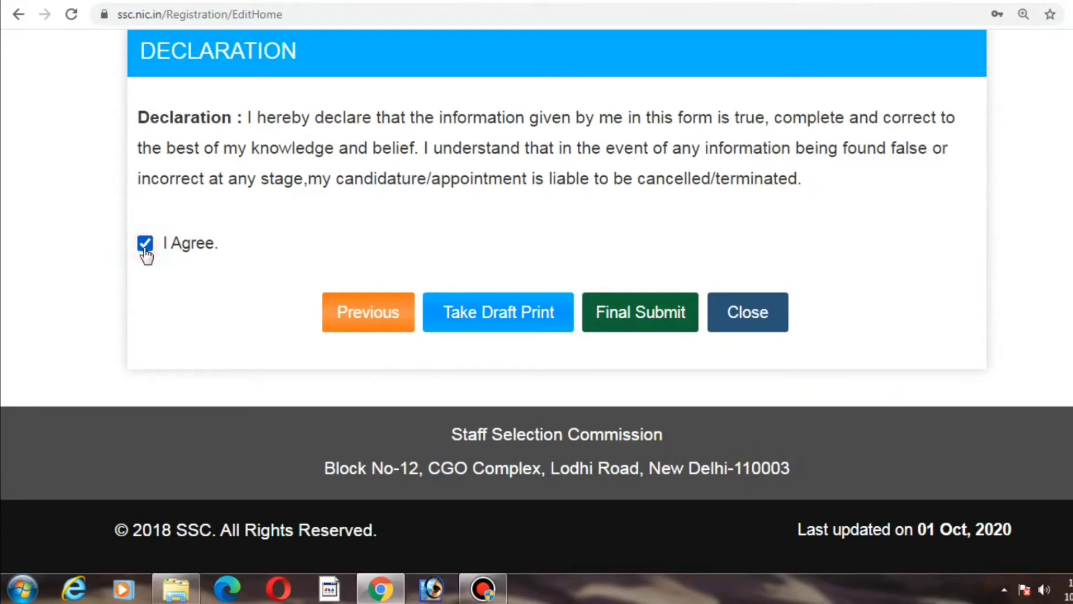
left_click(629, 326)
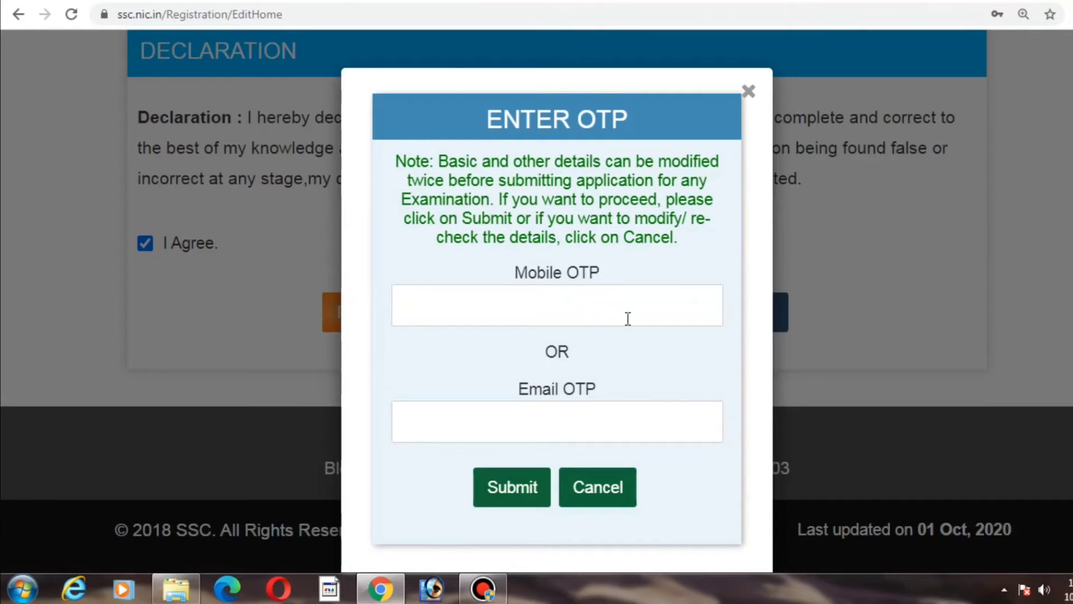
Step: Enter the mobile OTP verification code and submit the registration
left_click(628, 318)
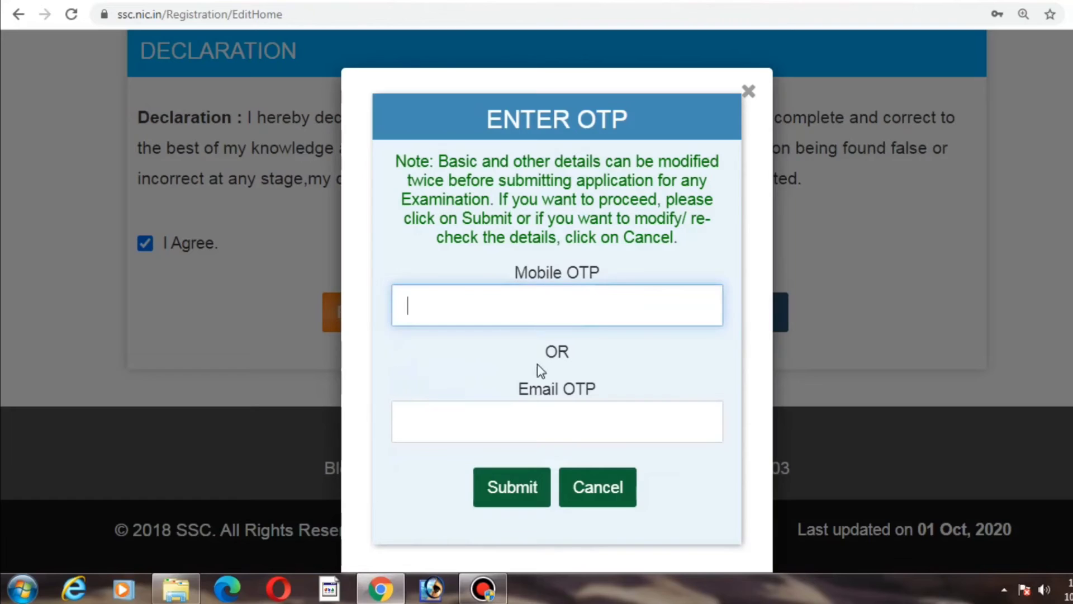
left_click(579, 322)
type("1234")
left_click(514, 492)
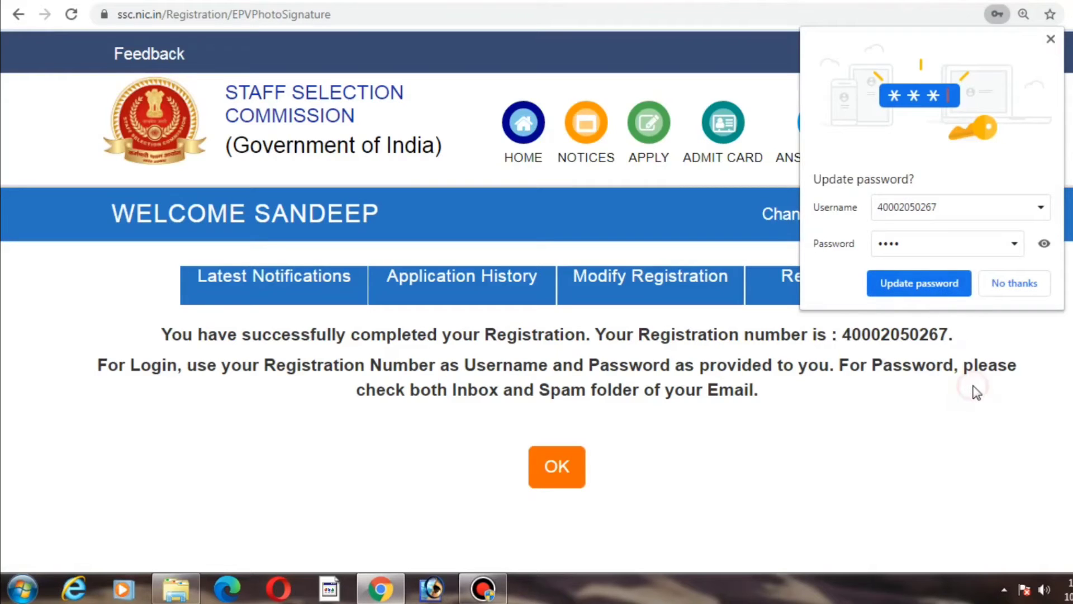
Step: Decline the browser's password update, copy the registration number, and continue to the candidate portal
left_click(1019, 282)
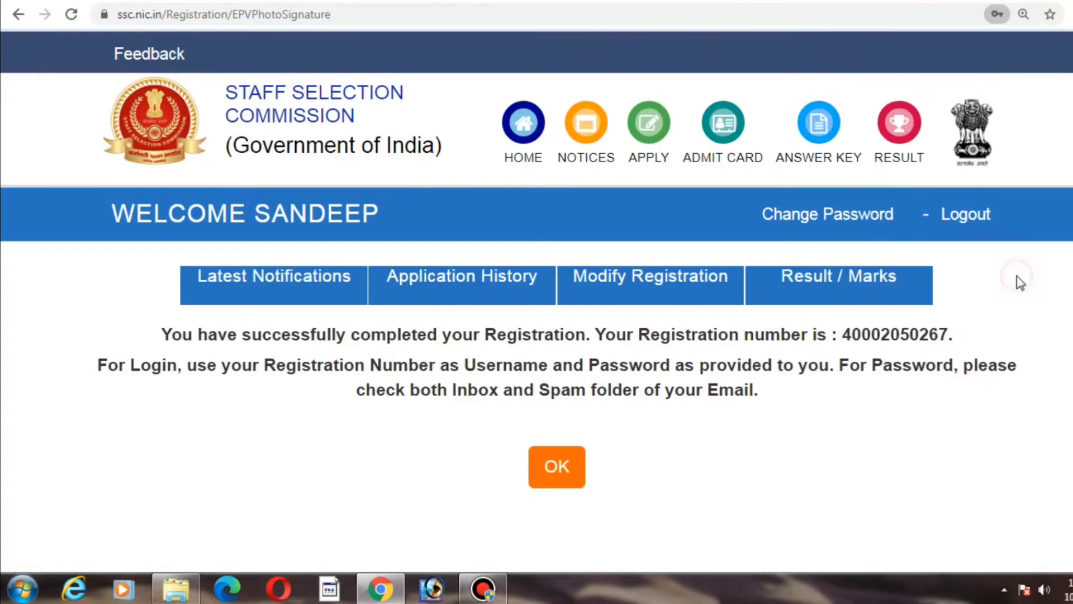
double_click(930, 335)
right_click(929, 334)
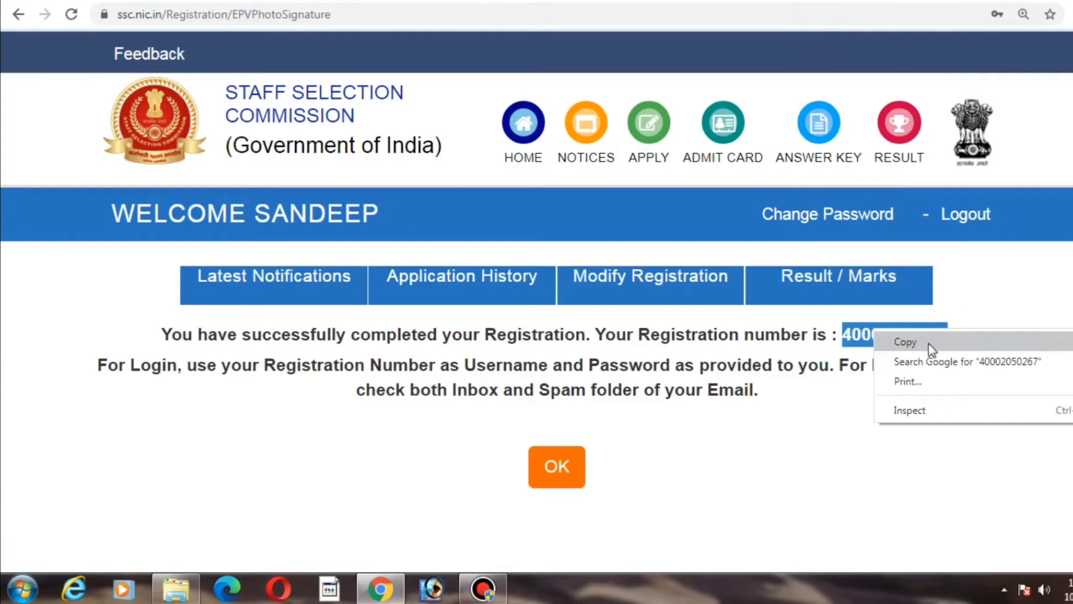
left_click(929, 342)
left_click(560, 472)
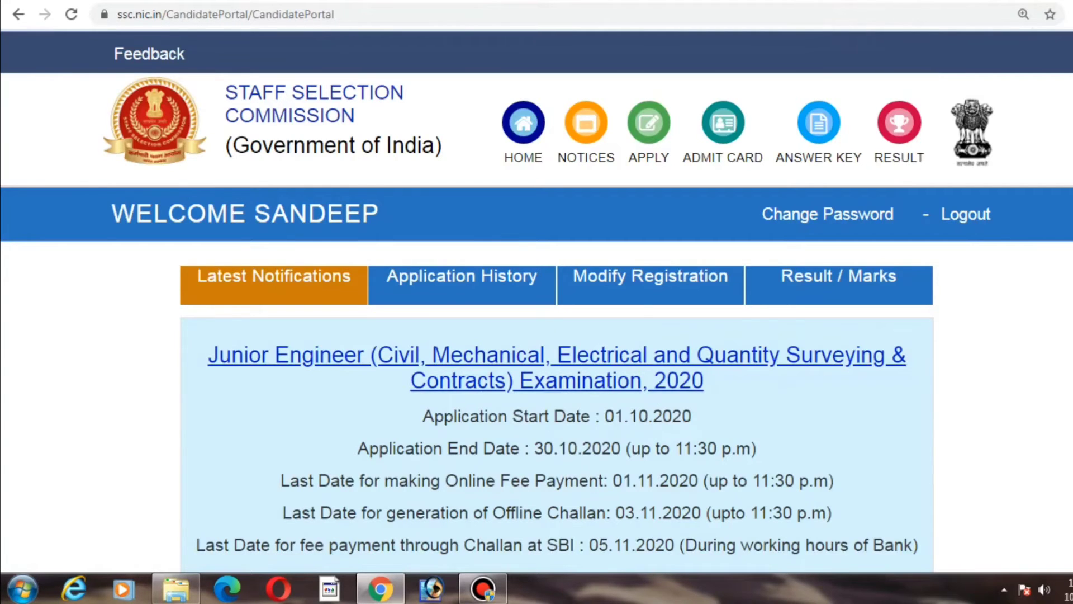
Step: Browse the latest notifications and open the application for the Junior Engineer Examination, 2020
scroll(537, 302, "down", 8)
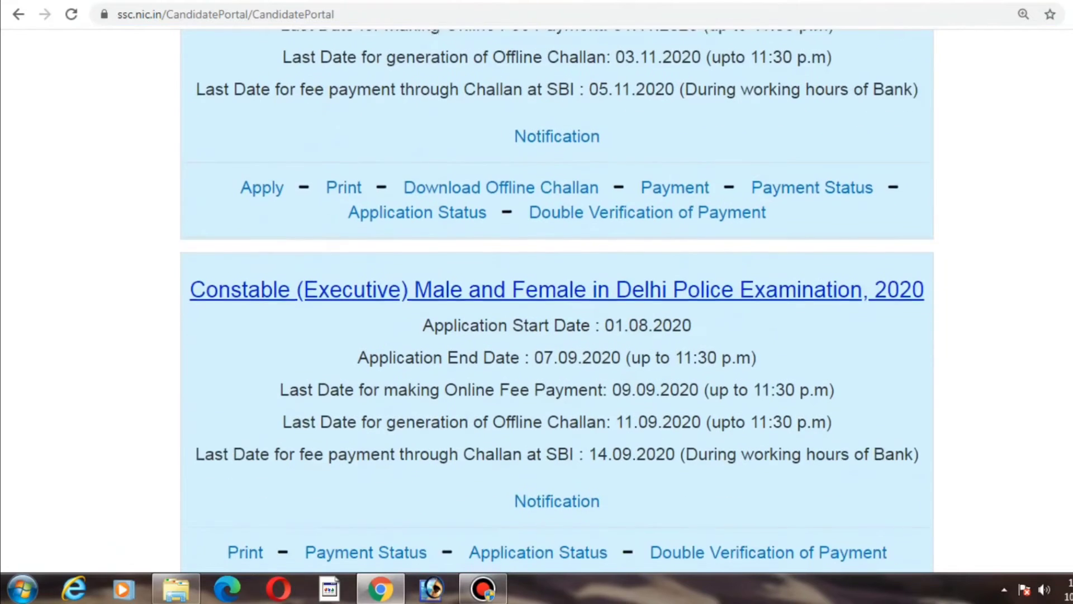
scroll(557, 302, "down", 2)
scroll(556, 301, "down", 8)
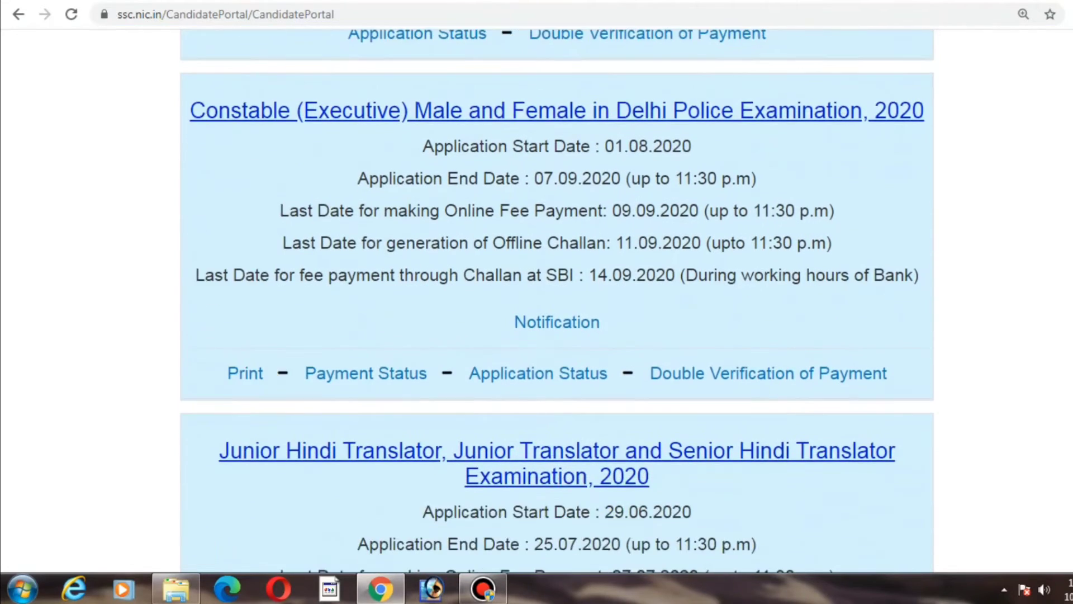
scroll(557, 301, "down", 5)
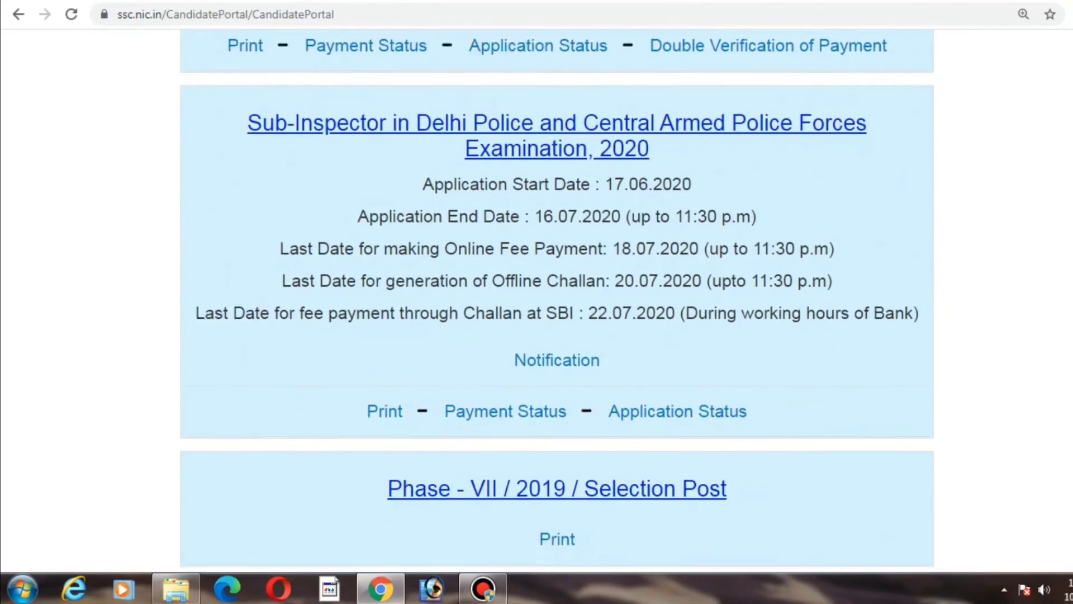
scroll(556, 301, "down", 5)
scroll(556, 302, "down", 3)
scroll(557, 302, "up", 20)
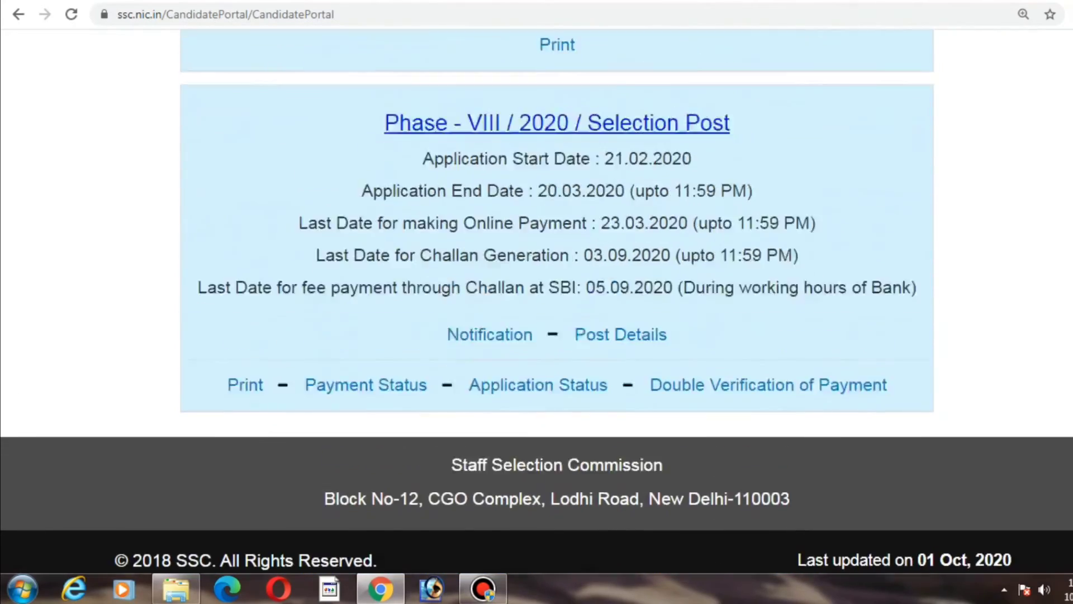
scroll(557, 302, "up", 3)
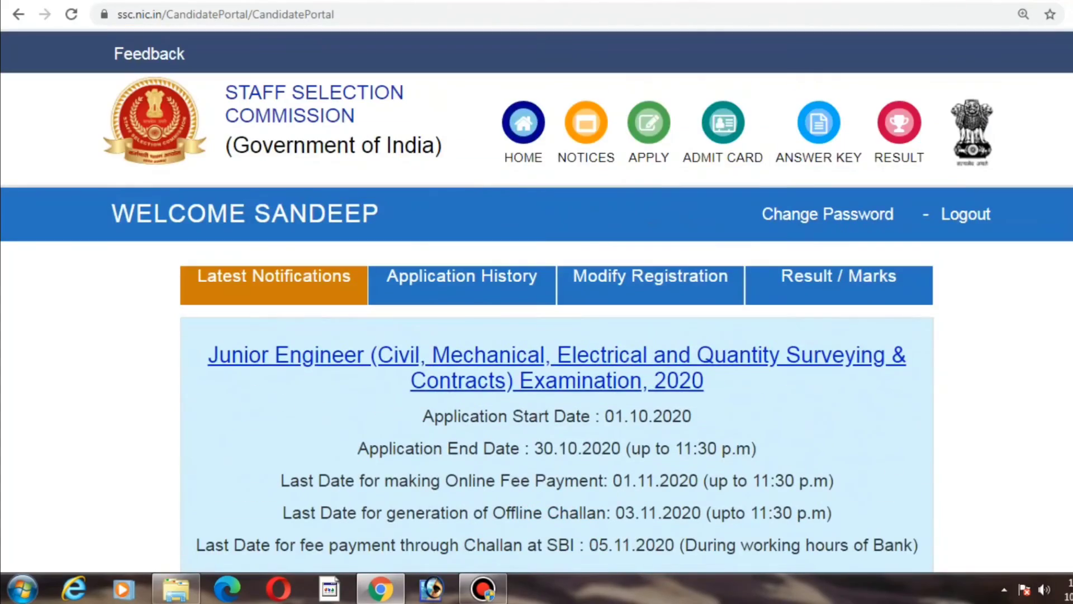
scroll(557, 301, "down", 2)
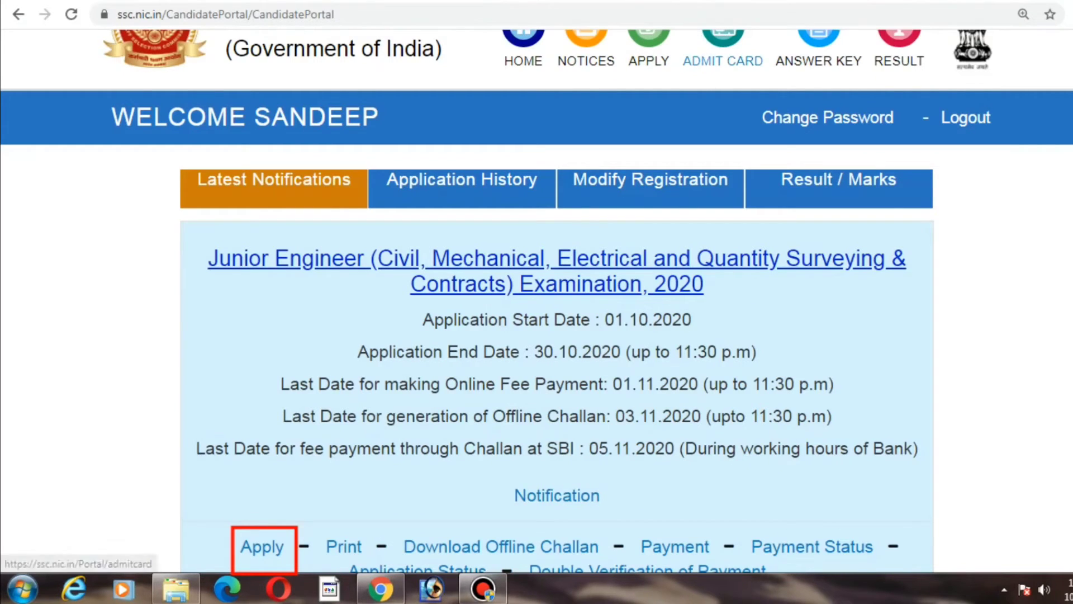
left_click(272, 548)
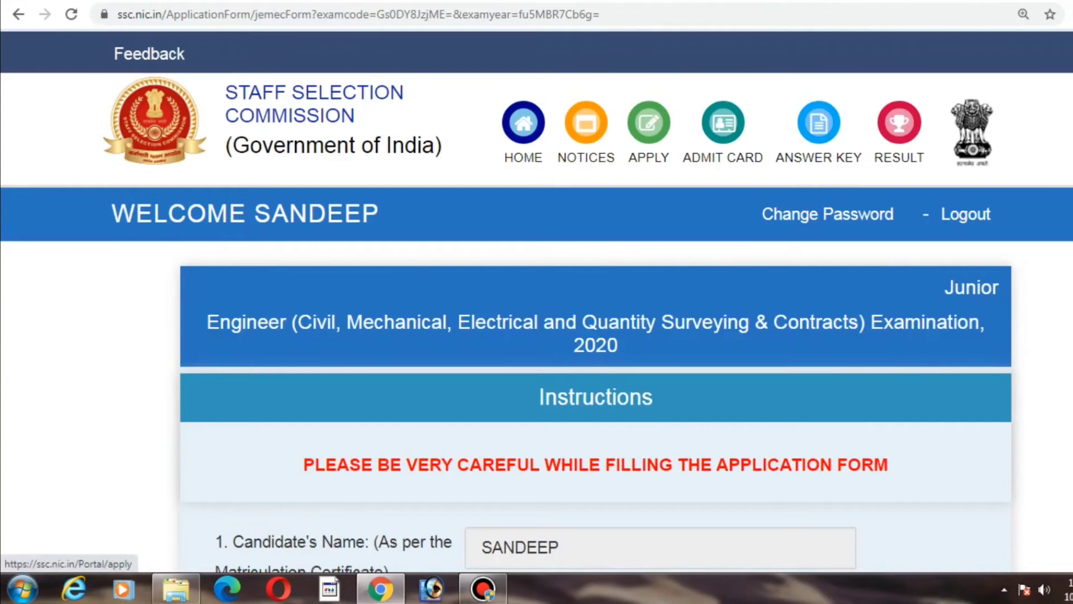
Step: Review the prefilled fields of the Junior Engineer application form
scroll(659, 305, "down", 8)
scroll(596, 302, "down", 8)
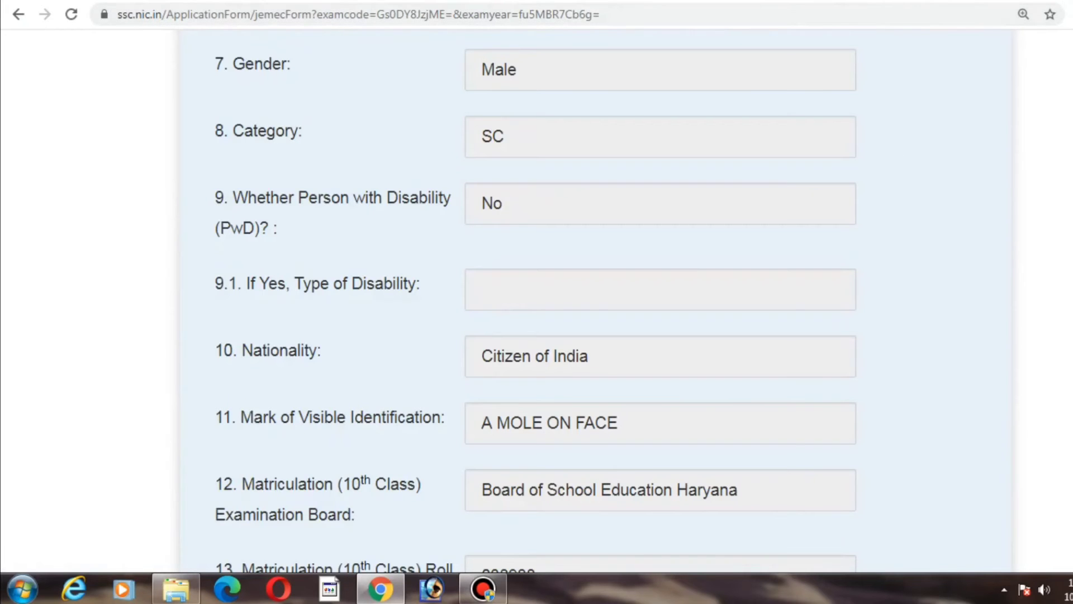
scroll(536, 300, "up", 14)
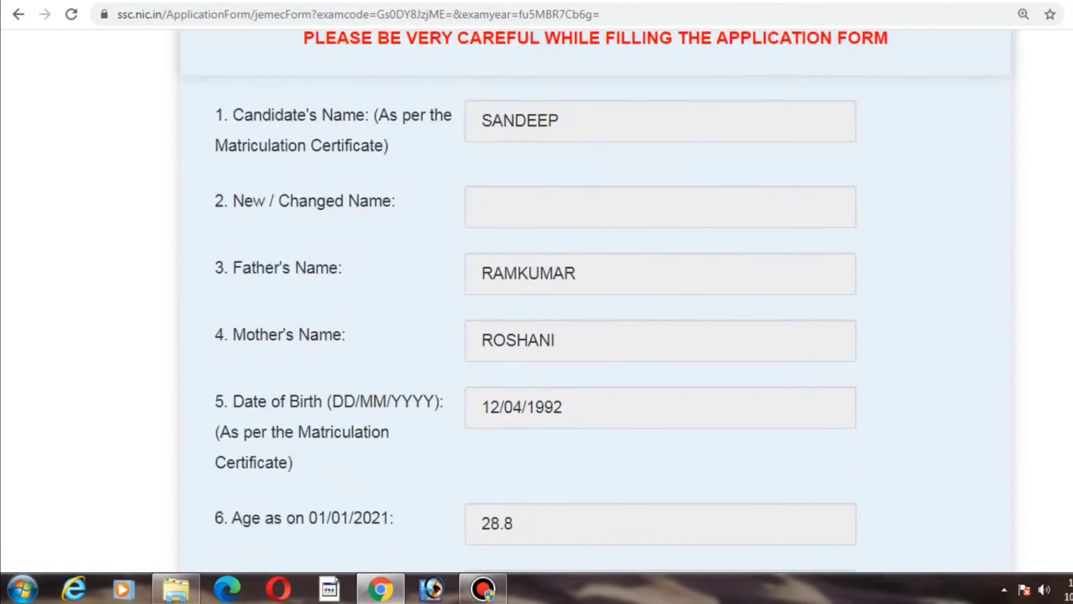
scroll(537, 300, "down", 7)
scroll(537, 302, "down", 18)
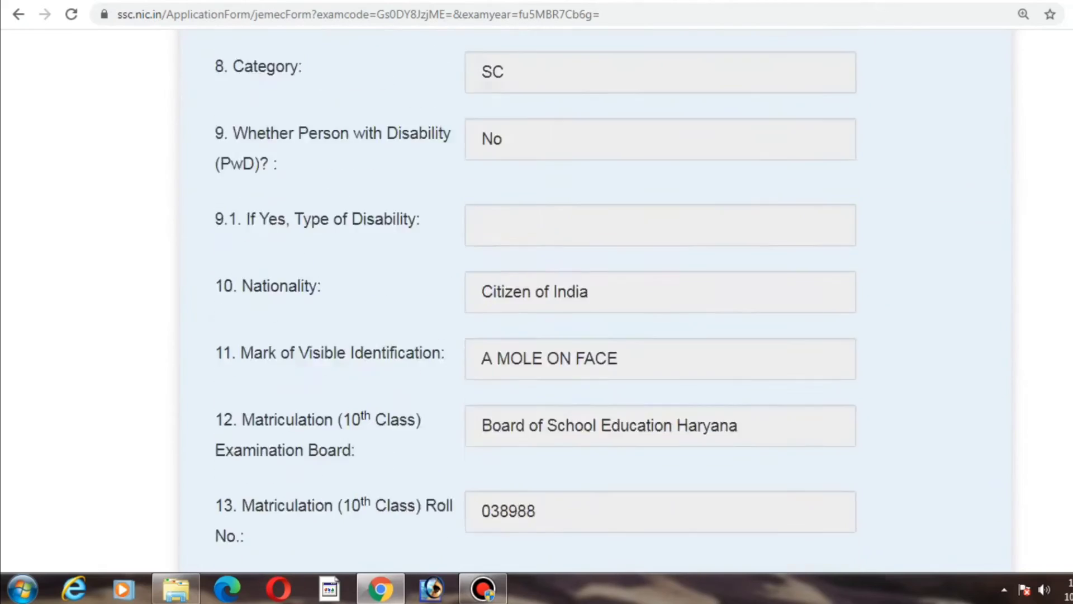
scroll(536, 302, "up", 6)
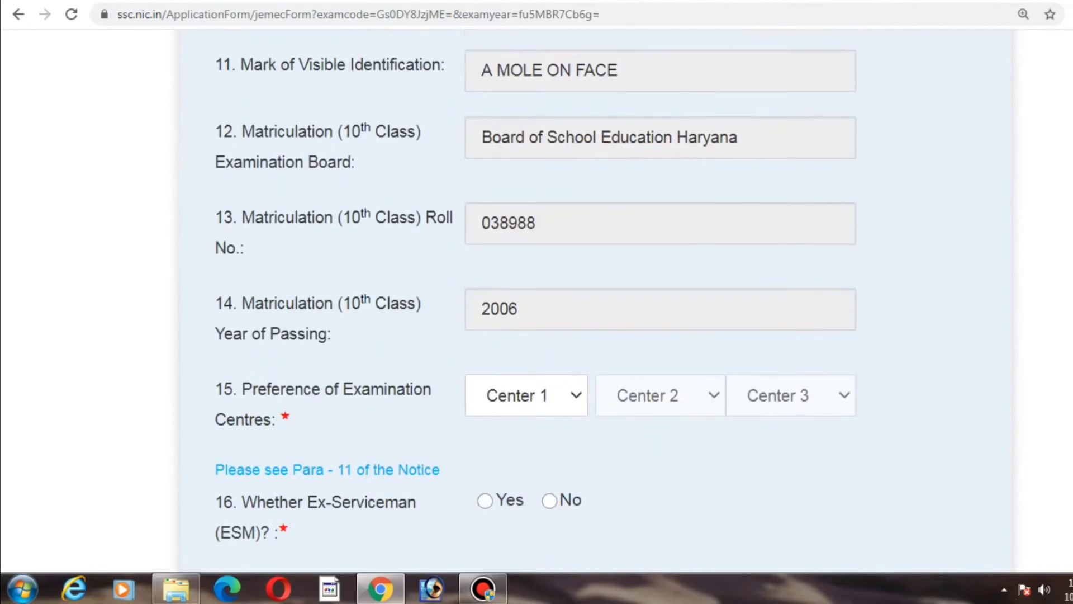
scroll(536, 301, "down", 20)
scroll(537, 302, "down", 20)
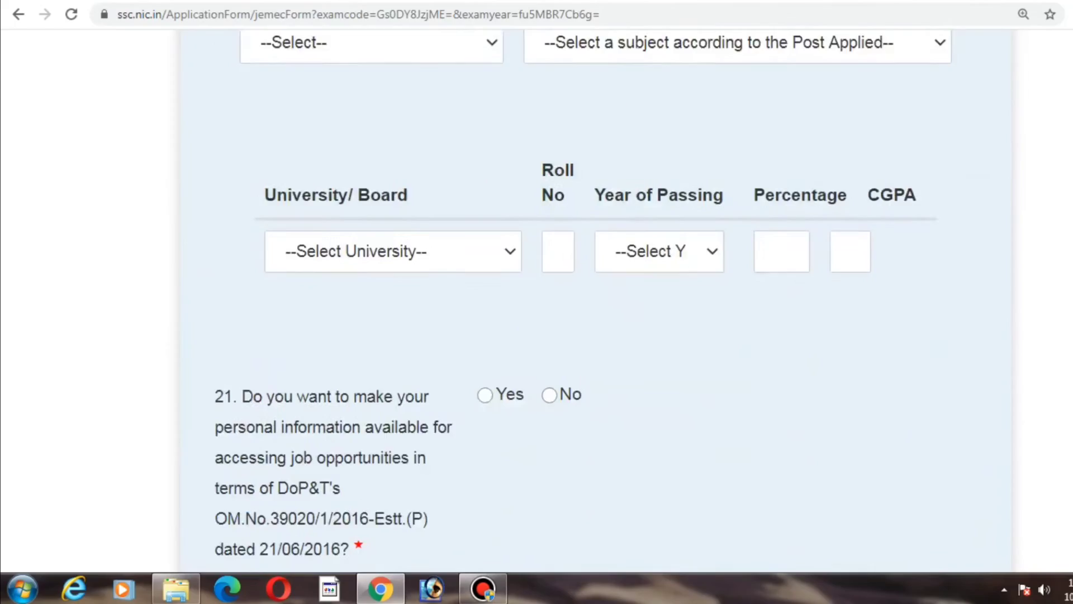
scroll(537, 302, "down", 8)
scroll(537, 302, "up", 1)
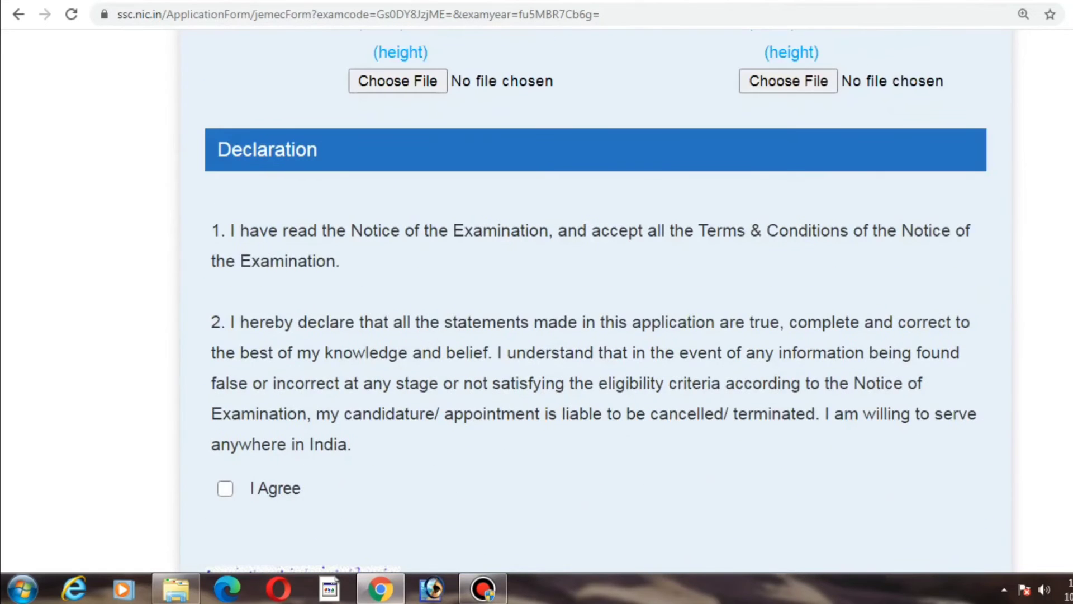
scroll(536, 302, "down", 3)
scroll(537, 302, "up", 1)
scroll(537, 302, "up", 9)
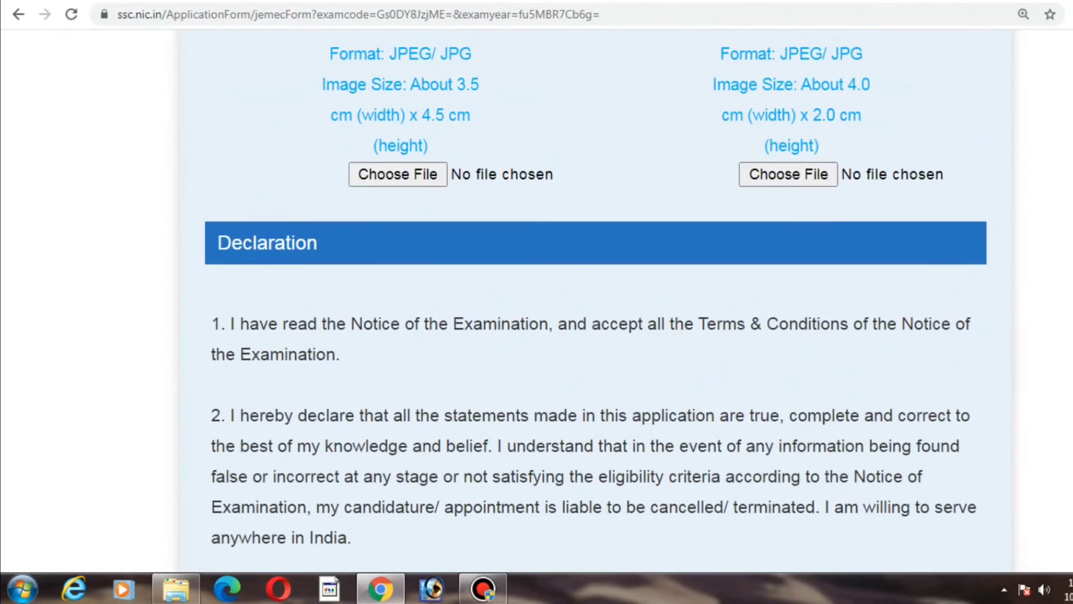
scroll(536, 302, "up", 3)
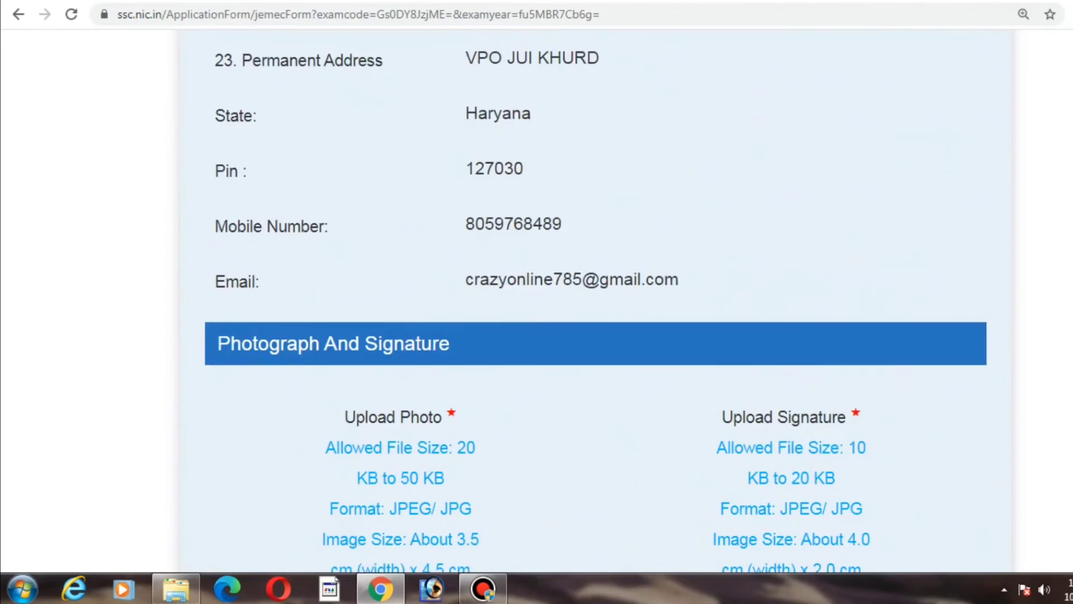
scroll(536, 301, "down", 5)
scroll(537, 301, "up", 15)
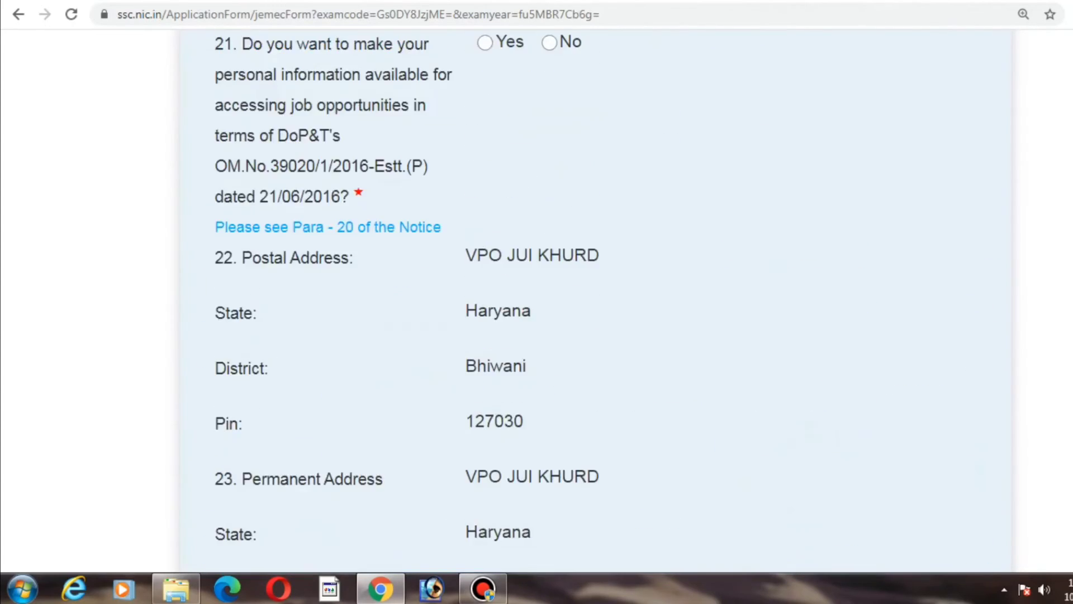
scroll(537, 302, "up", 10)
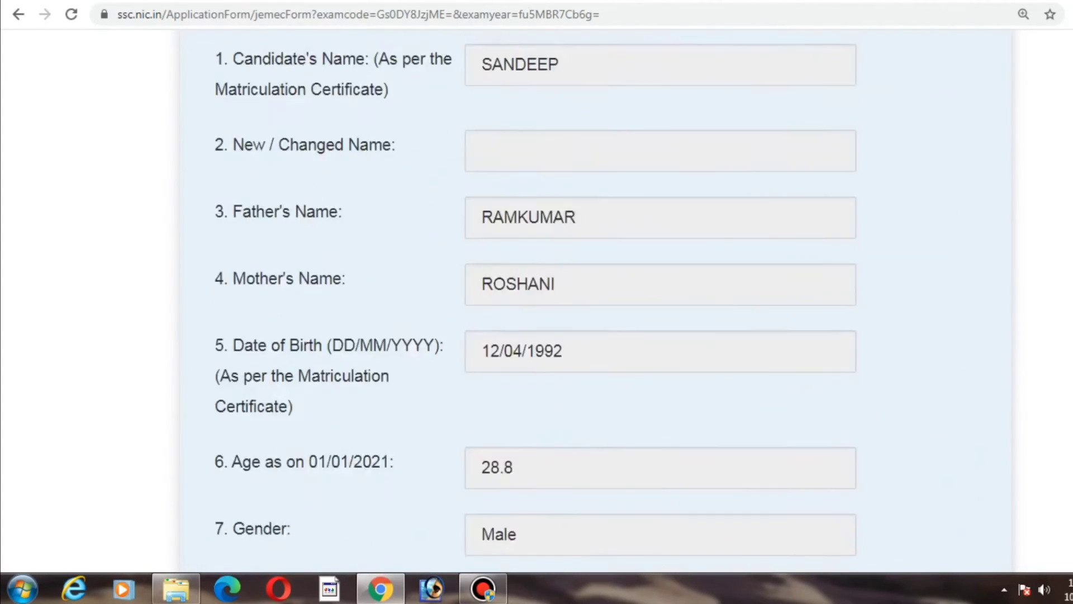
scroll(537, 302, "down", 6)
scroll(537, 302, "down", 10)
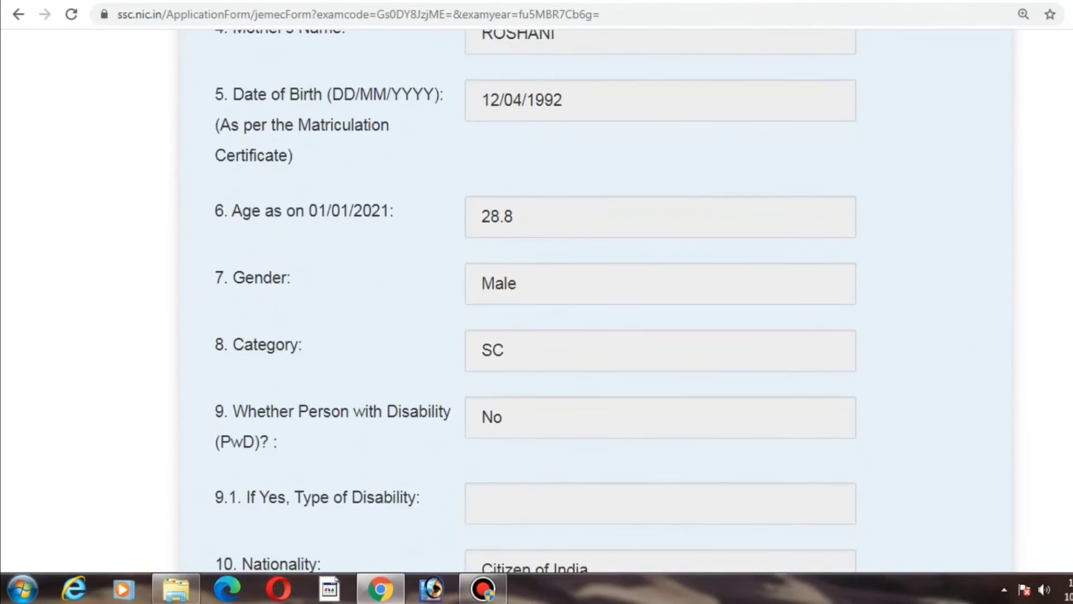
scroll(536, 302, "down", 3)
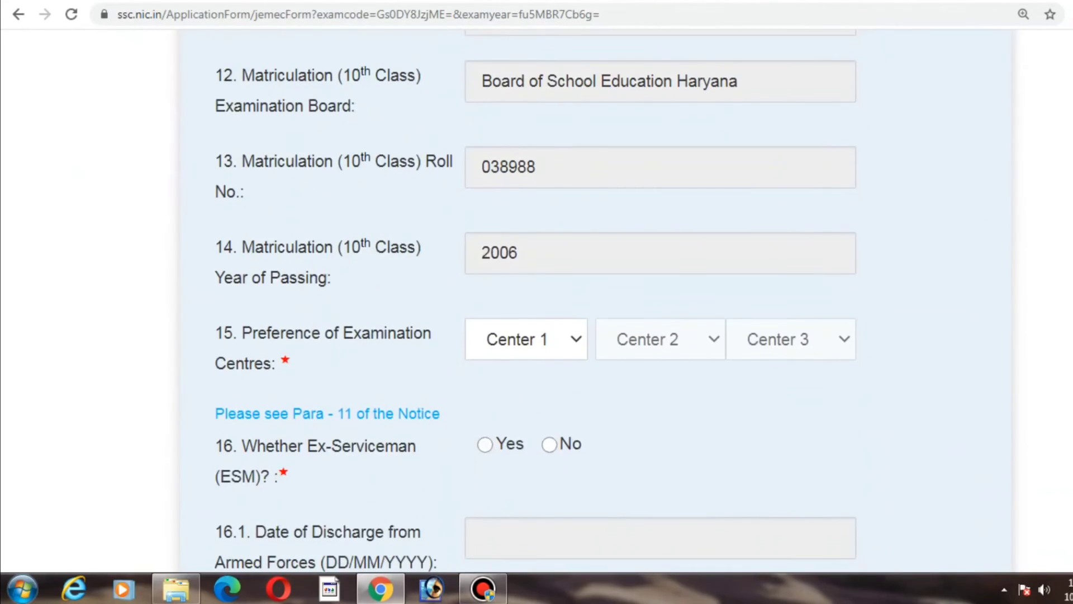
Step: Set the first examination centre preference to NR-Delhi
left_click(552, 335)
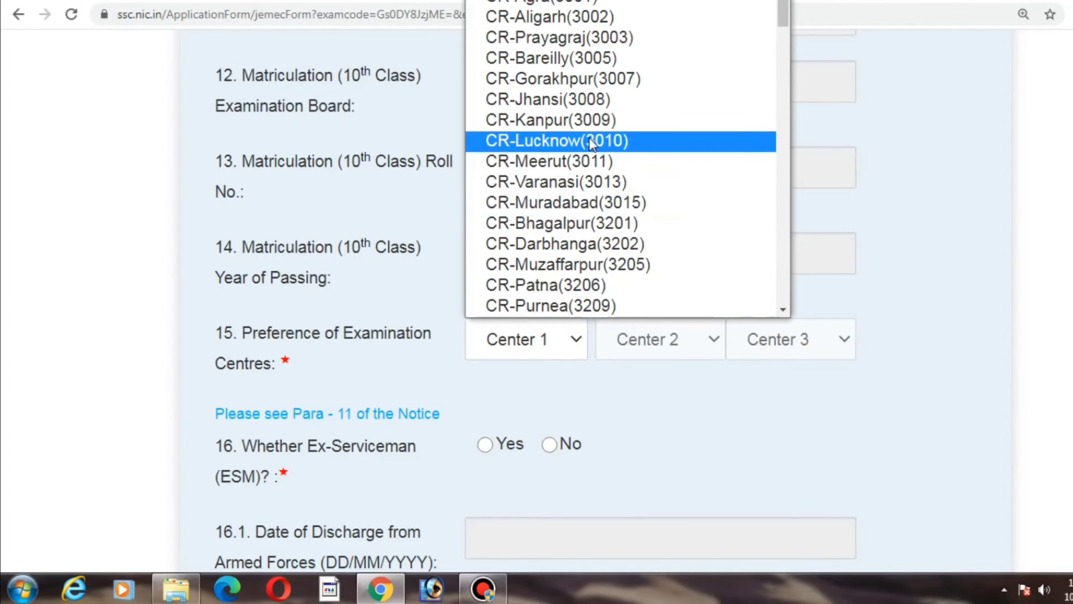
type("nr")
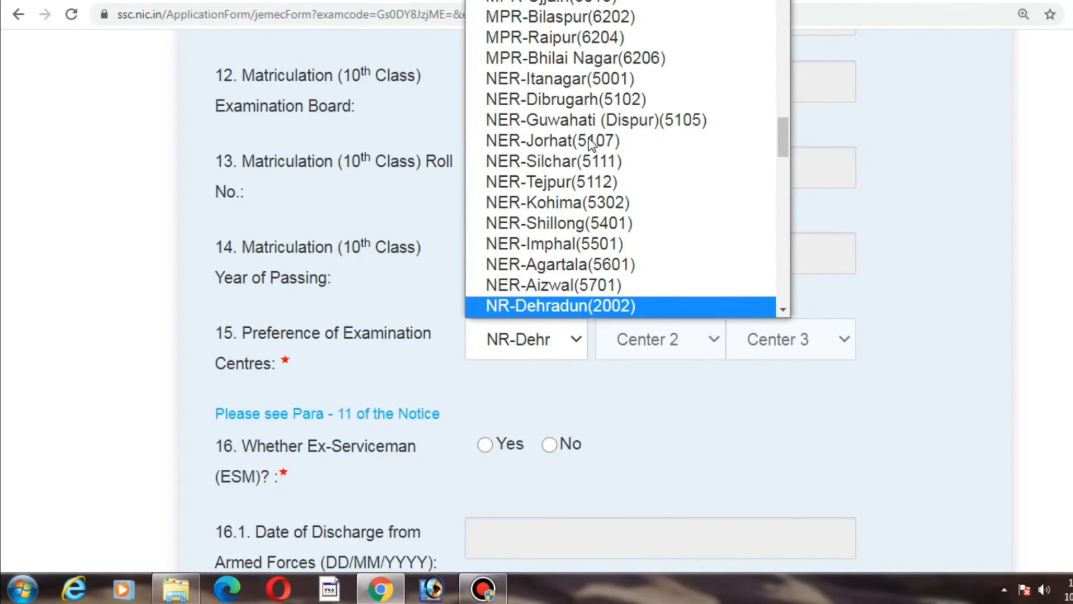
key("Down")
key("Down")
key("Down")
key("Down")
key("Down")
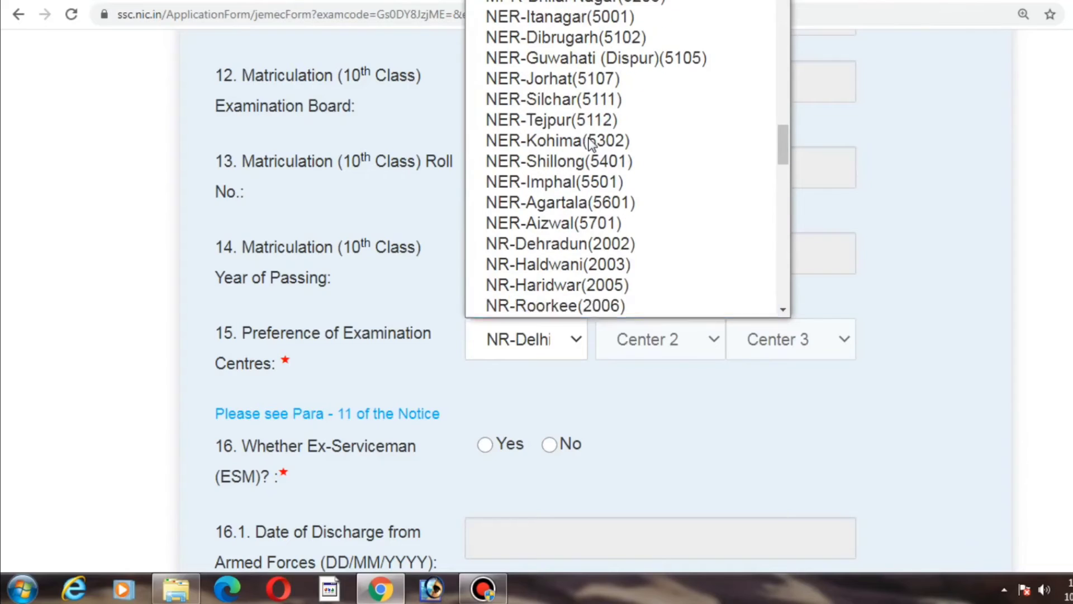
key("Up")
key("Return")
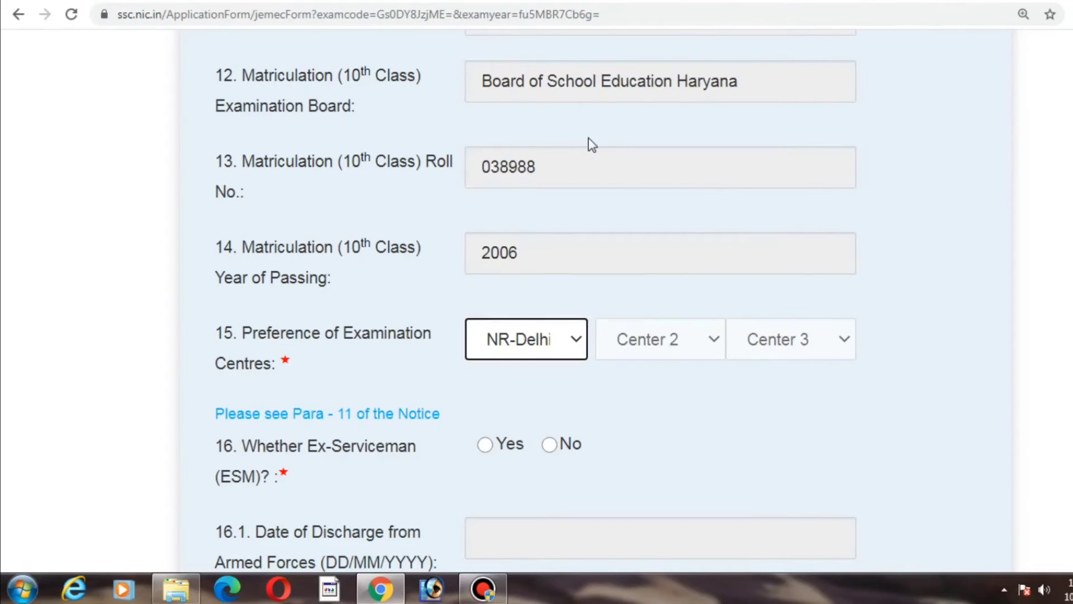
Step: Set the second examination centre preference to NR-Bharatpur(2403)
left_click(648, 340)
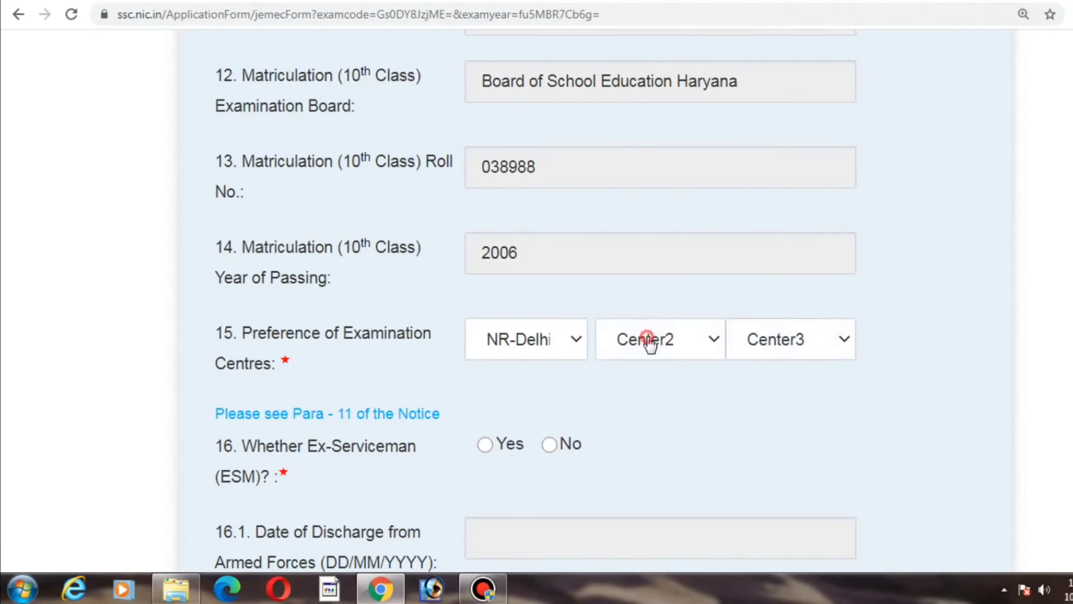
left_click(649, 340)
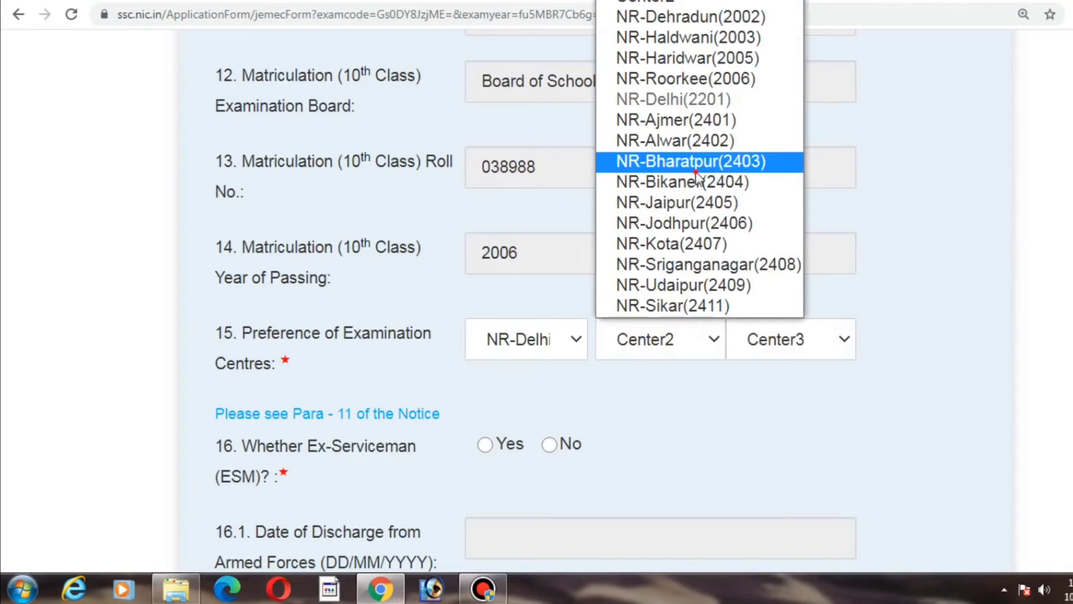
left_click(719, 165)
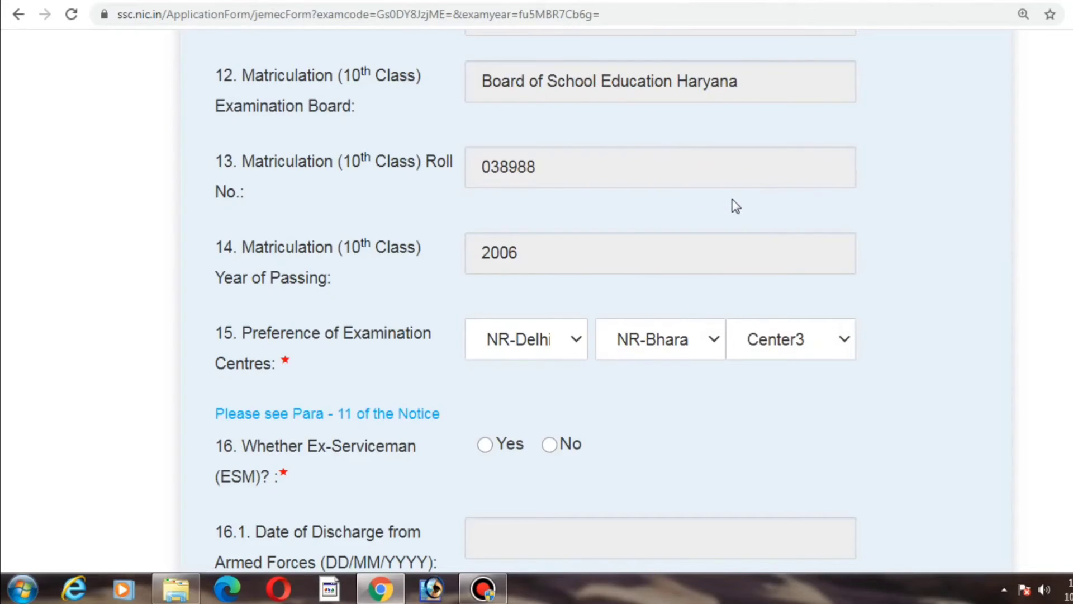
Step: Set the third examination centre preference to NR-Dehradun and answer No to the Ex-Serviceman question
left_click_drag(737, 109, 760, 209)
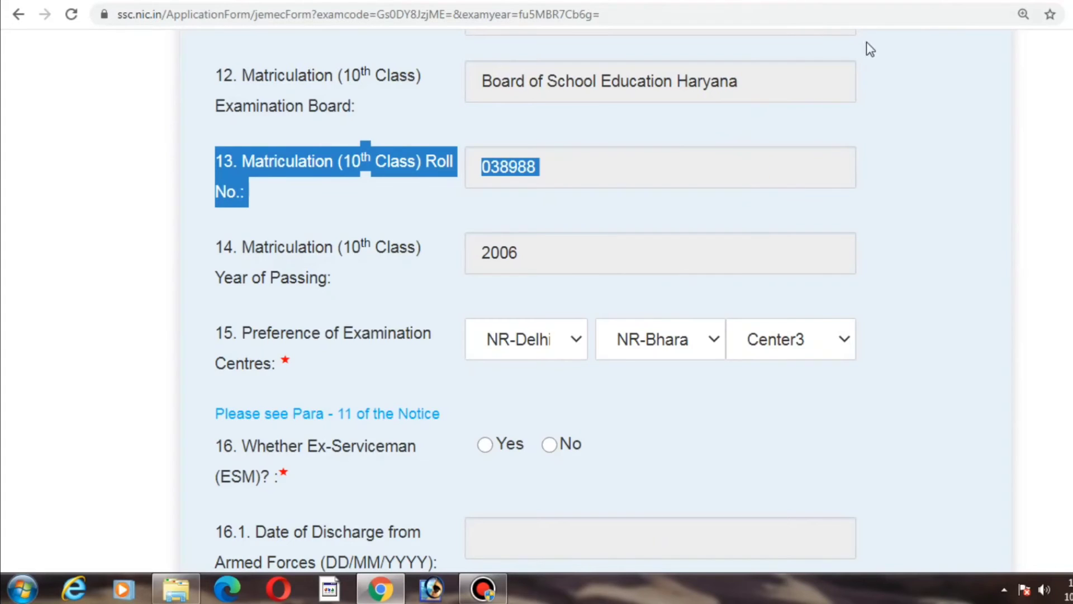
key("Tab")
key("Tab")
key("Tab")
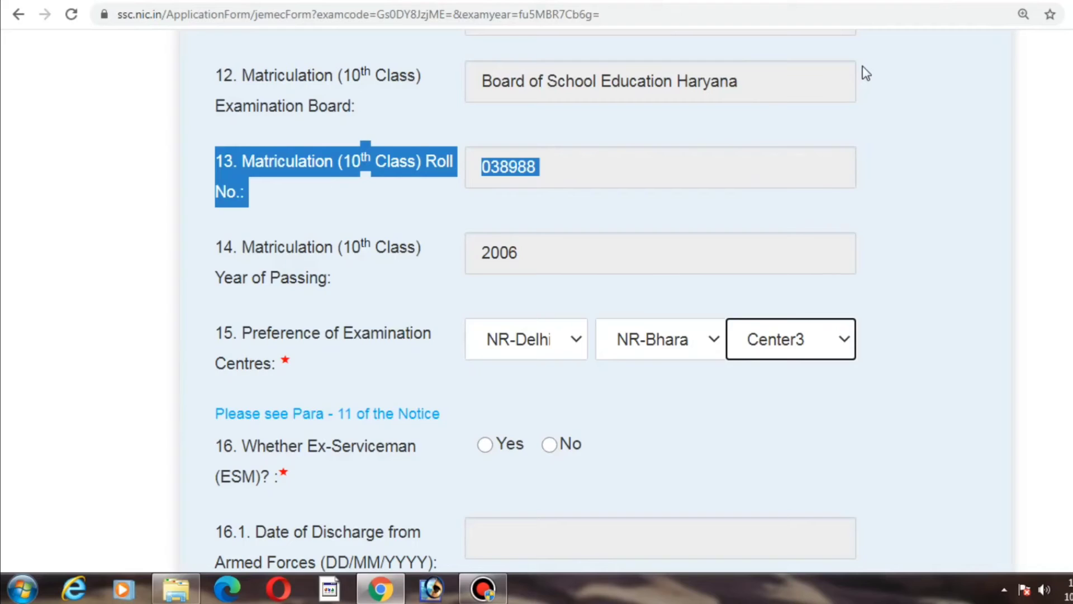
key("Down")
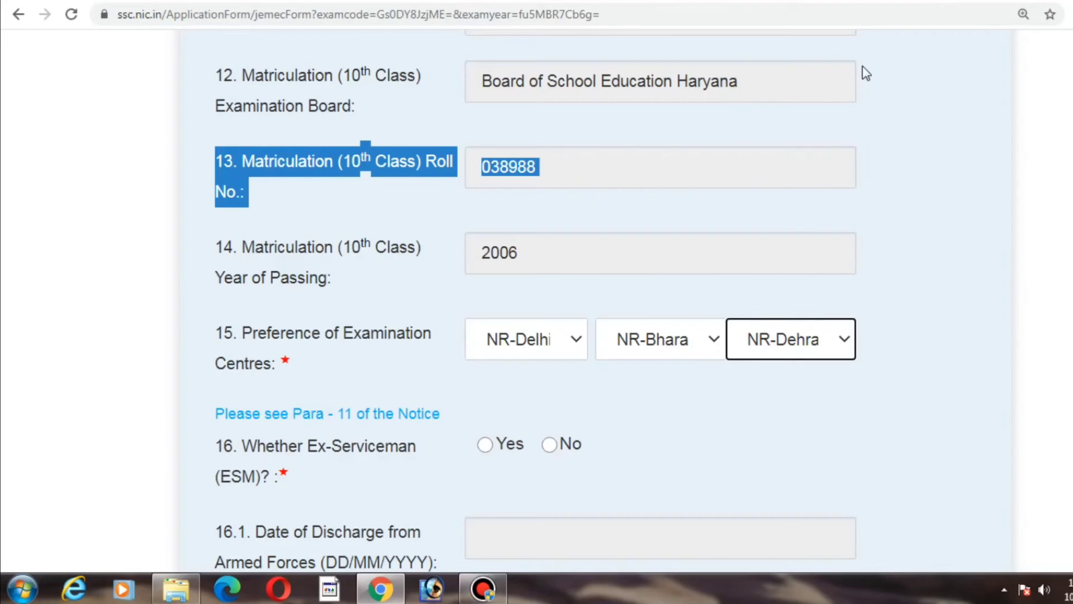
key("Tab")
key("Right")
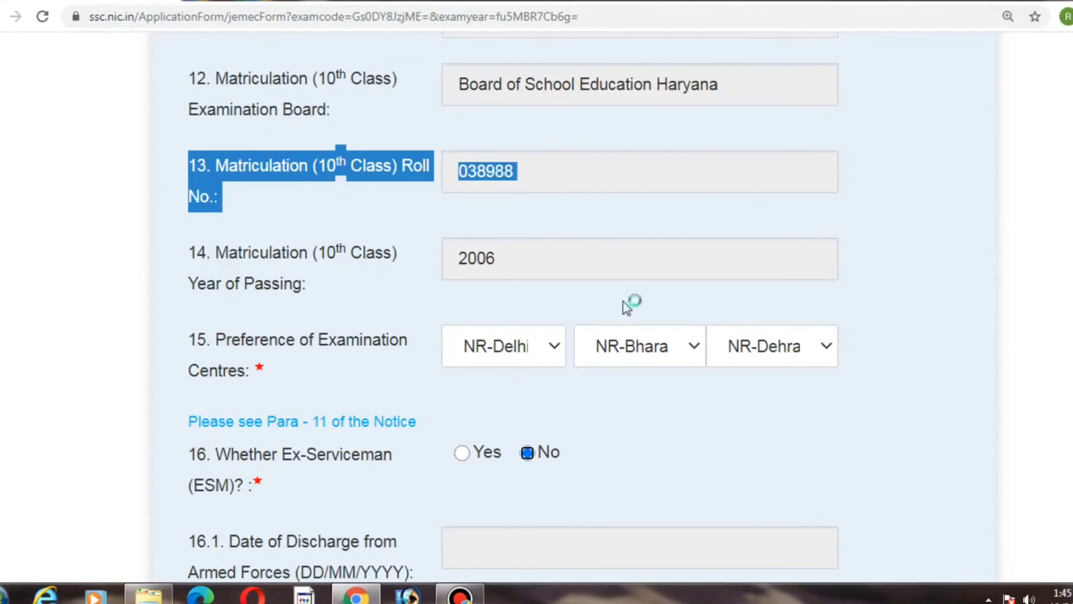
left_click(745, 360)
left_click(745, 360)
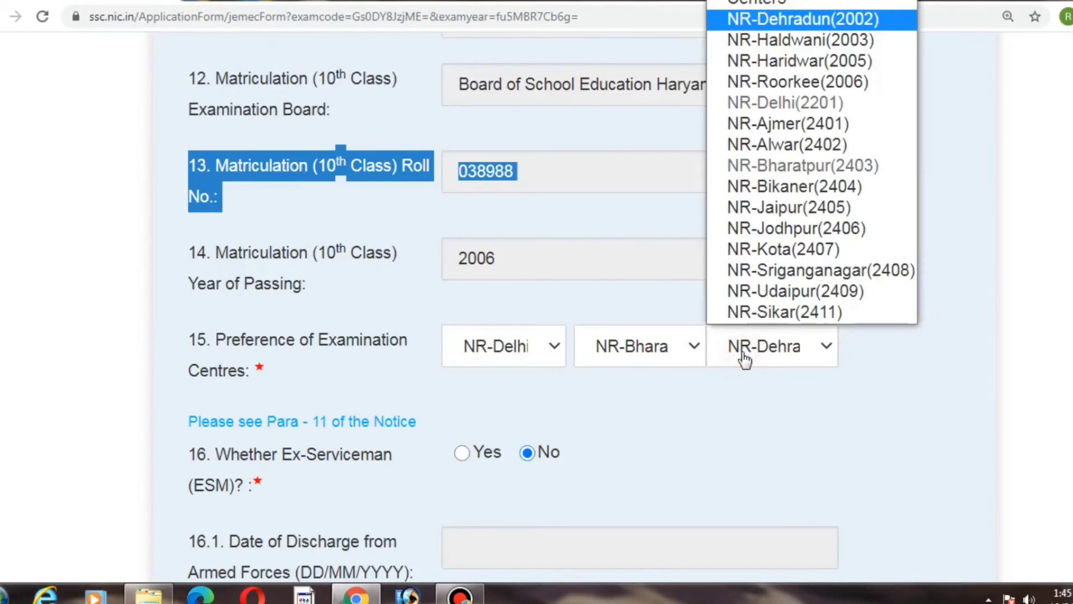
left_click(745, 360)
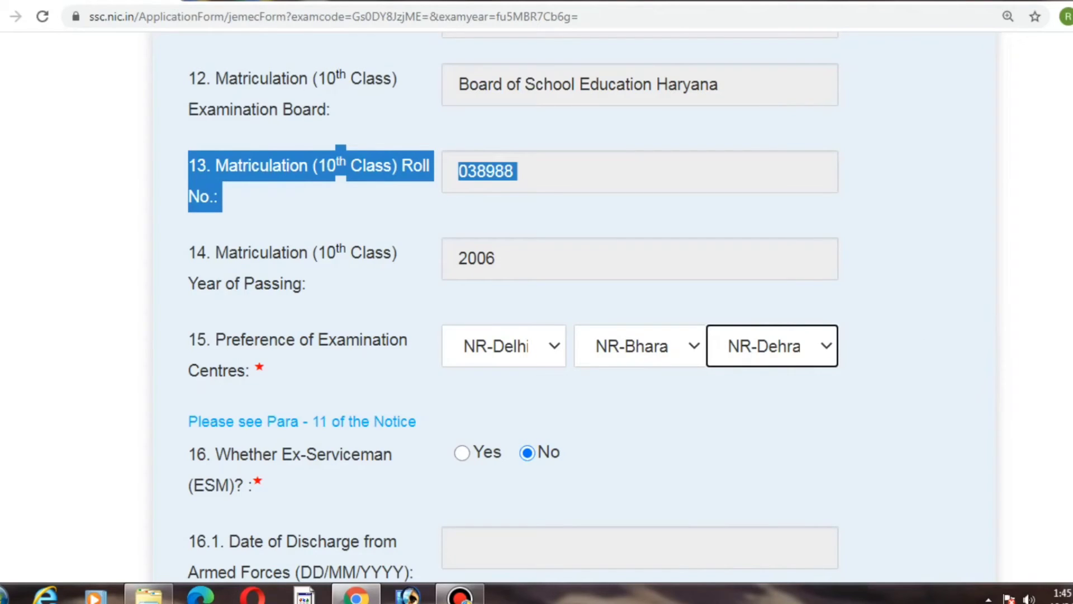
Step: Answer Yes to seeking age relaxation and choose the 01-SC/ST relaxation code
scroll(537, 302, "down", 6)
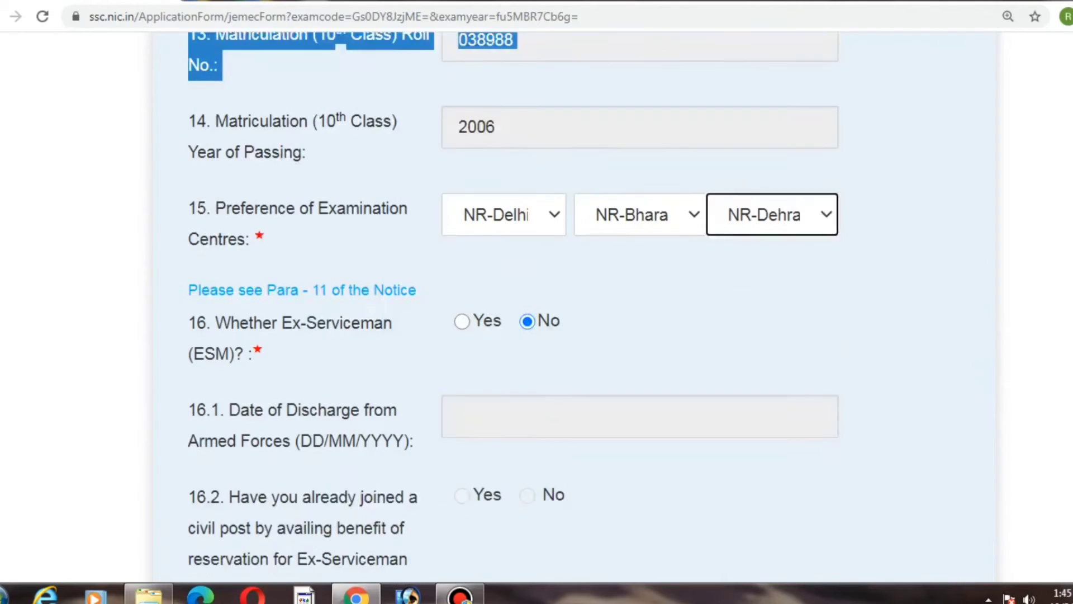
scroll(537, 302, "down", 1)
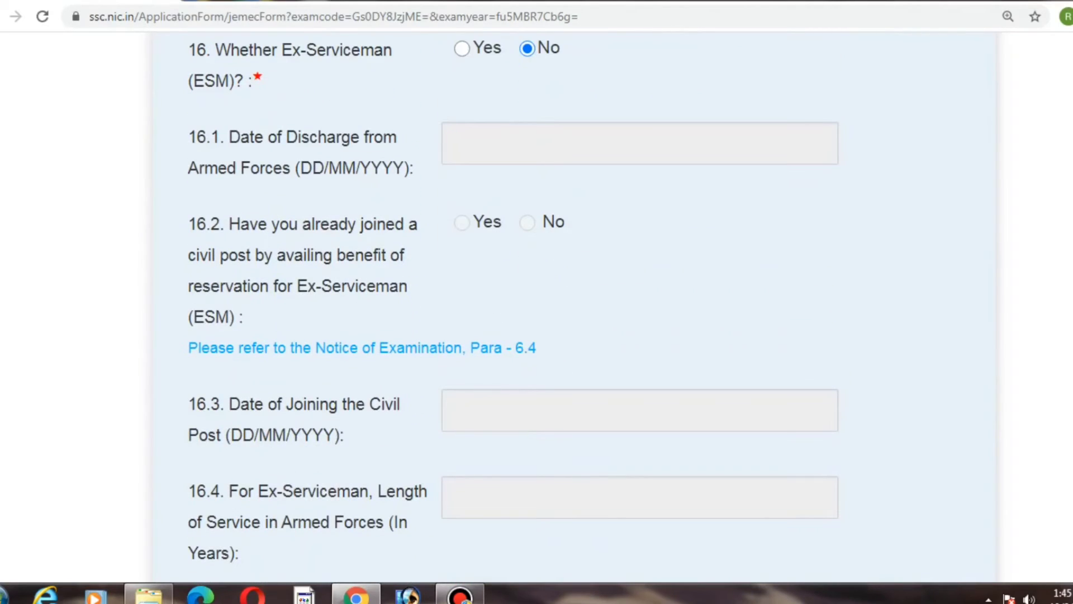
scroll(536, 302, "down", 2)
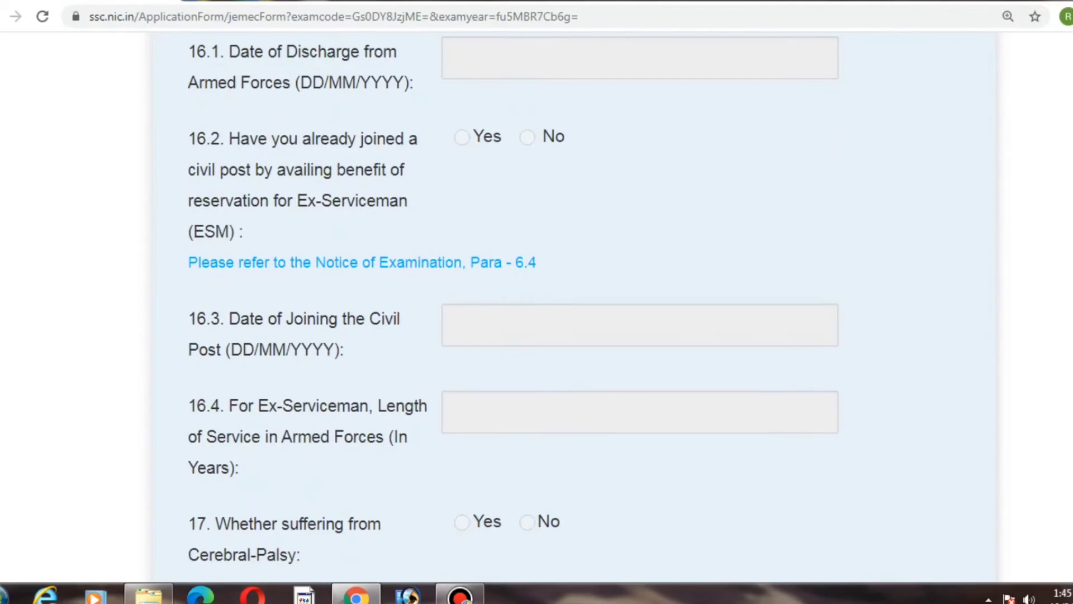
scroll(513, 309, "up", 1)
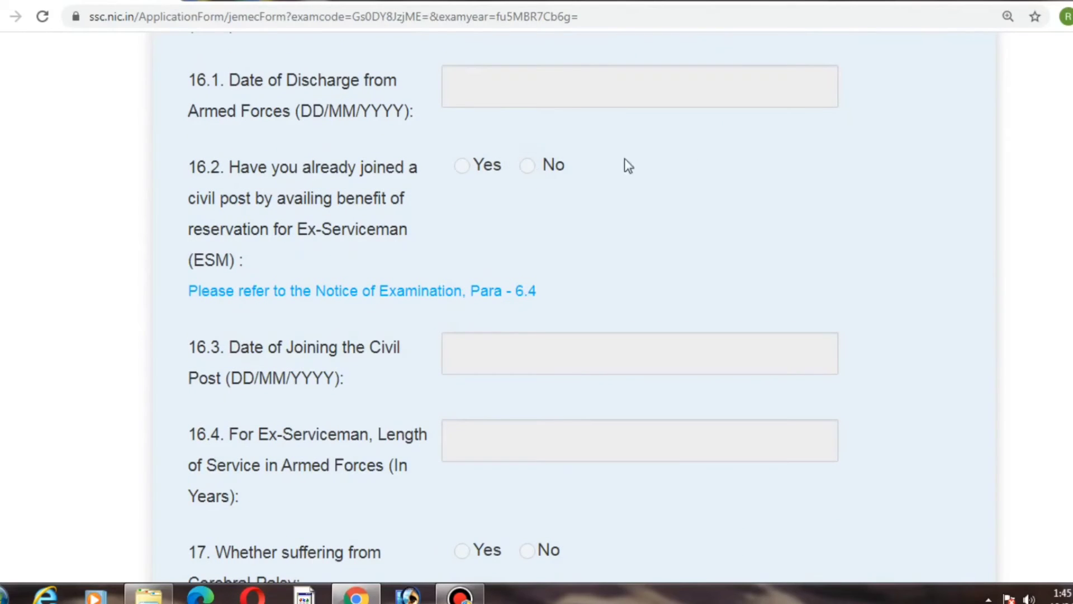
scroll(513, 308, "down", 7)
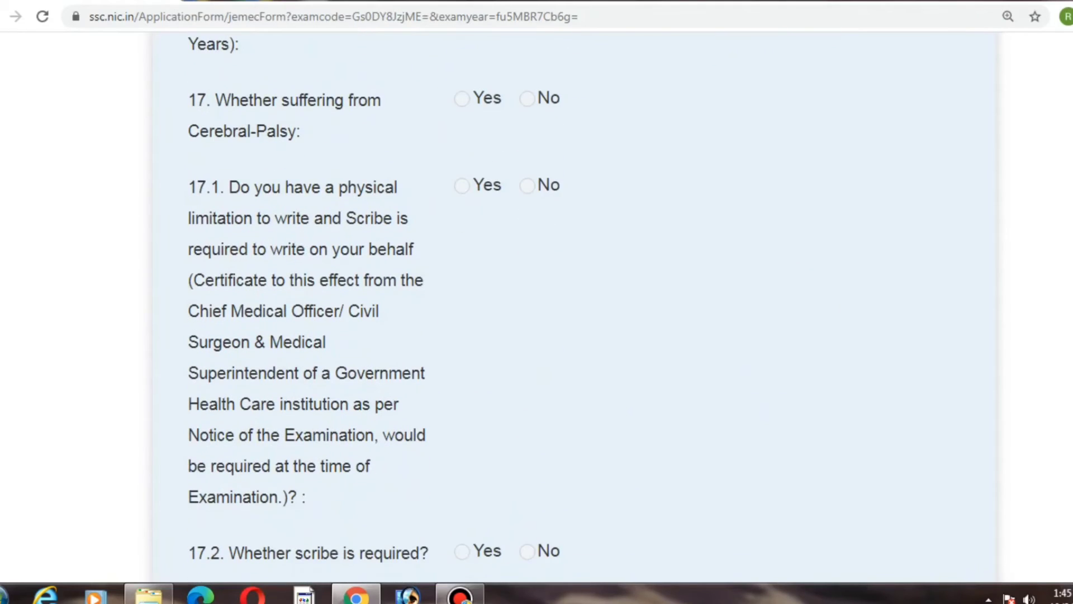
scroll(513, 307, "up", 1)
scroll(513, 307, "down", 10)
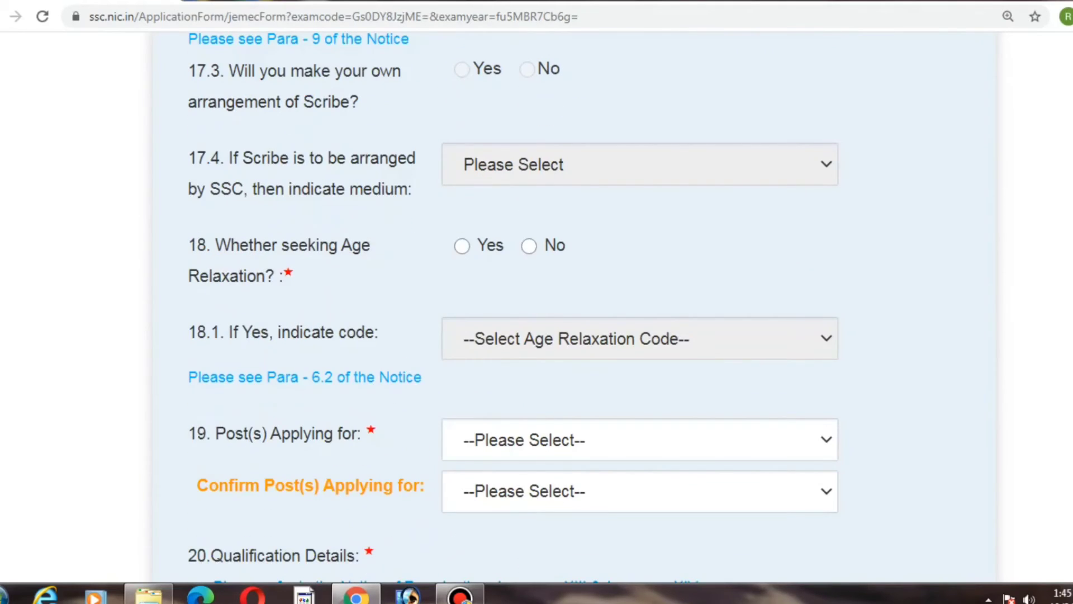
scroll(513, 308, "down", 1)
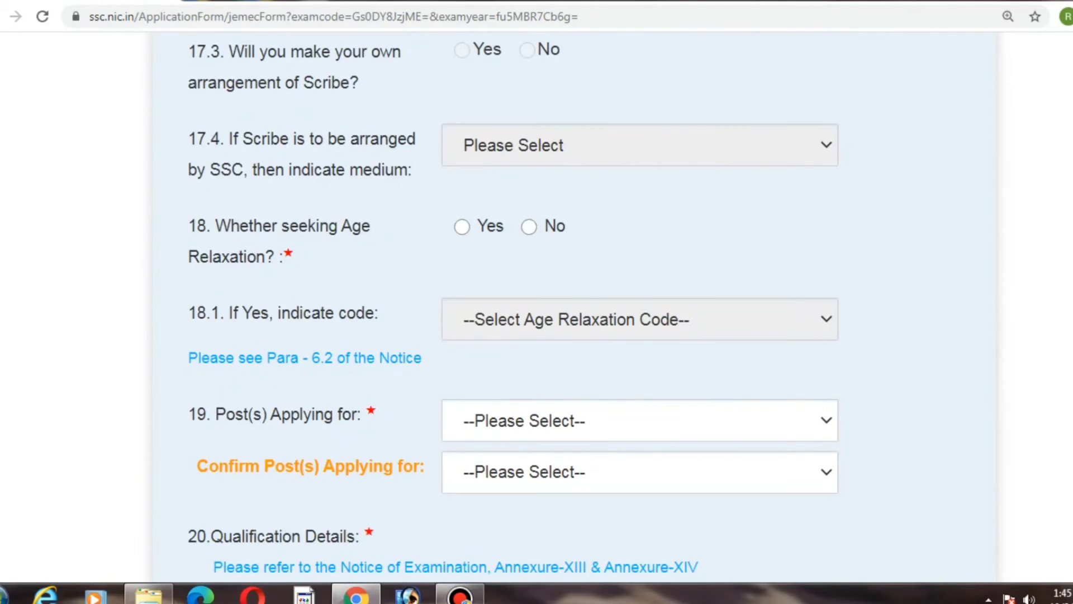
left_click(531, 226)
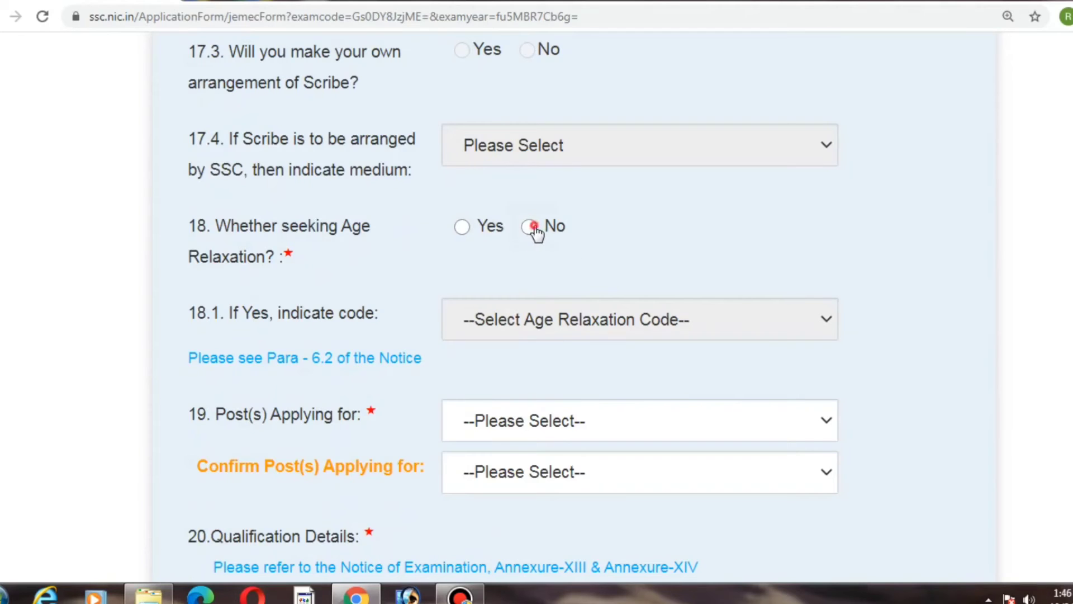
left_click(462, 225)
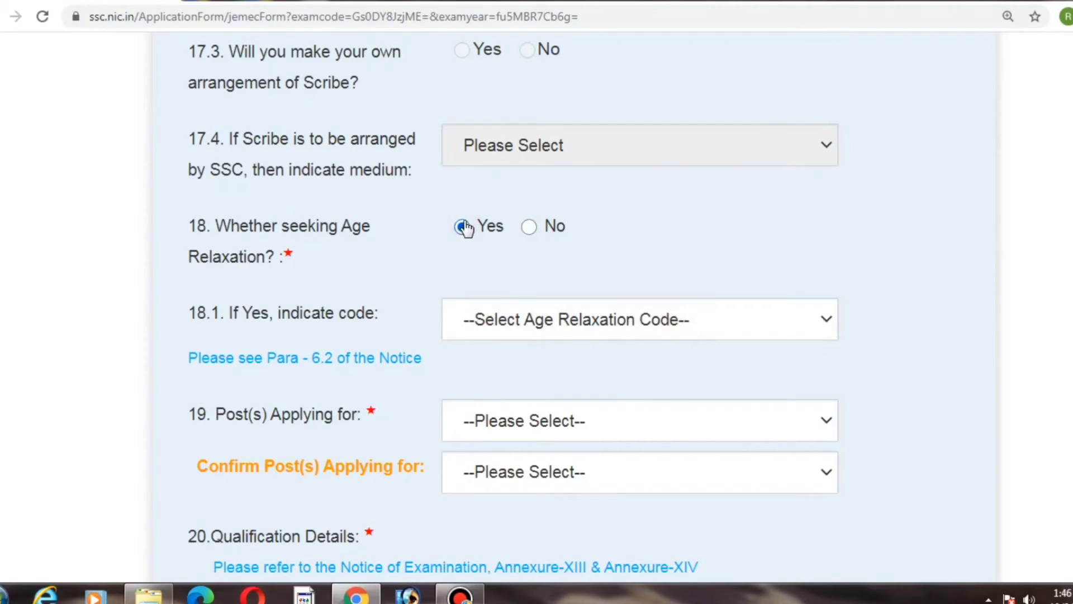
left_click(514, 311)
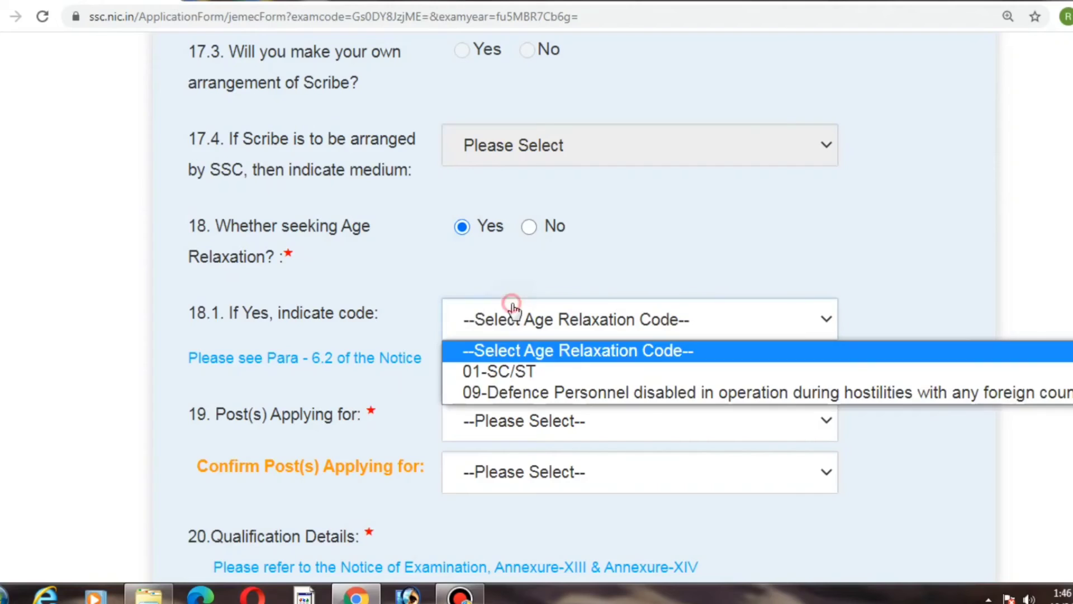
left_click(498, 372)
Step: Select Junior Engineer- Civil as the post applied for and confirm the same post
left_click(528, 433)
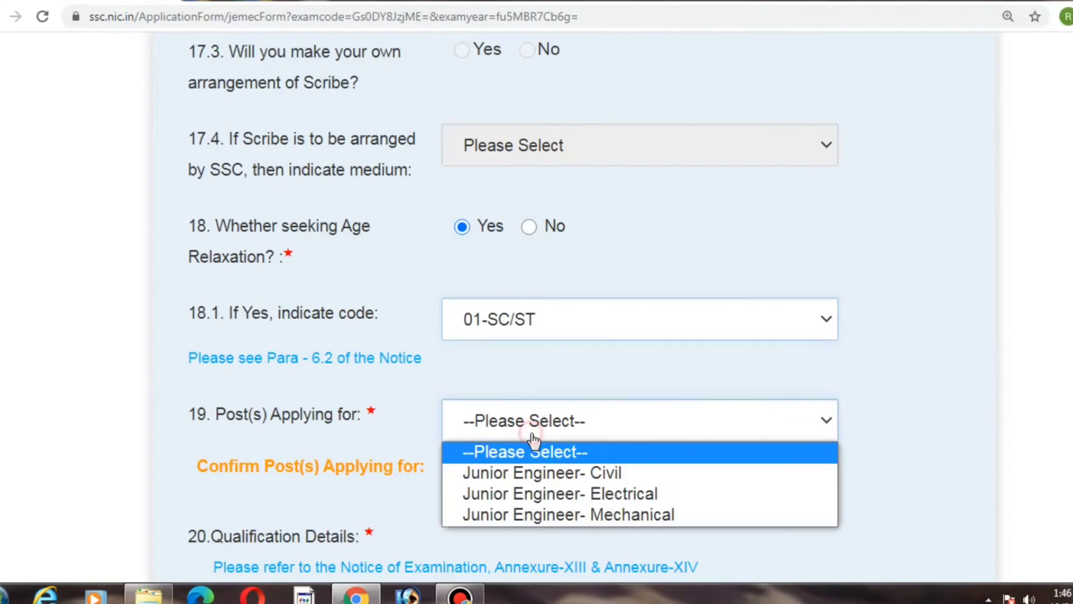
left_click(531, 473)
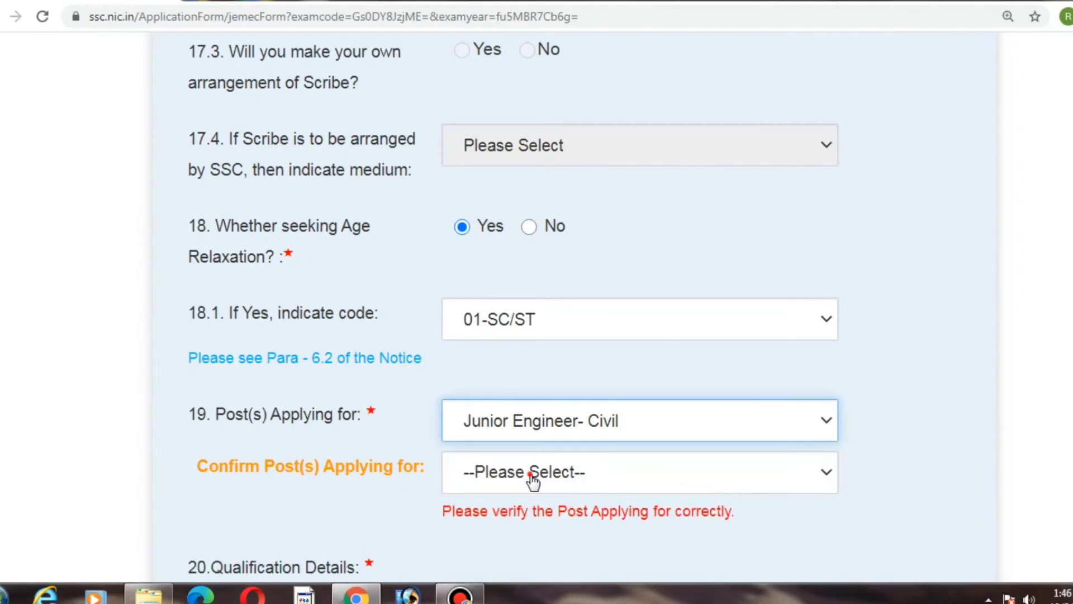
left_click(532, 476)
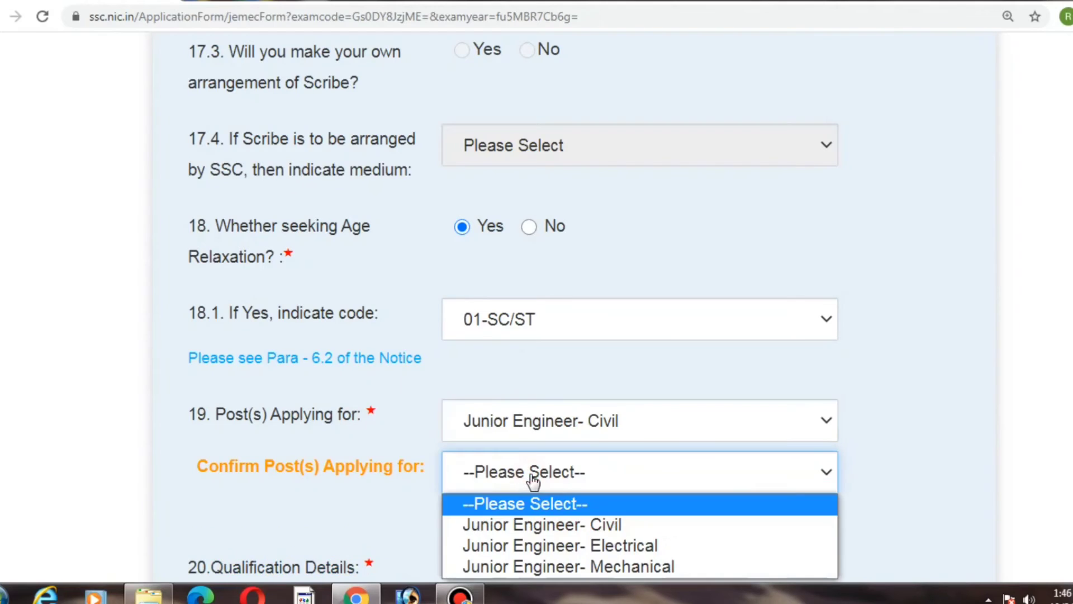
left_click(538, 528)
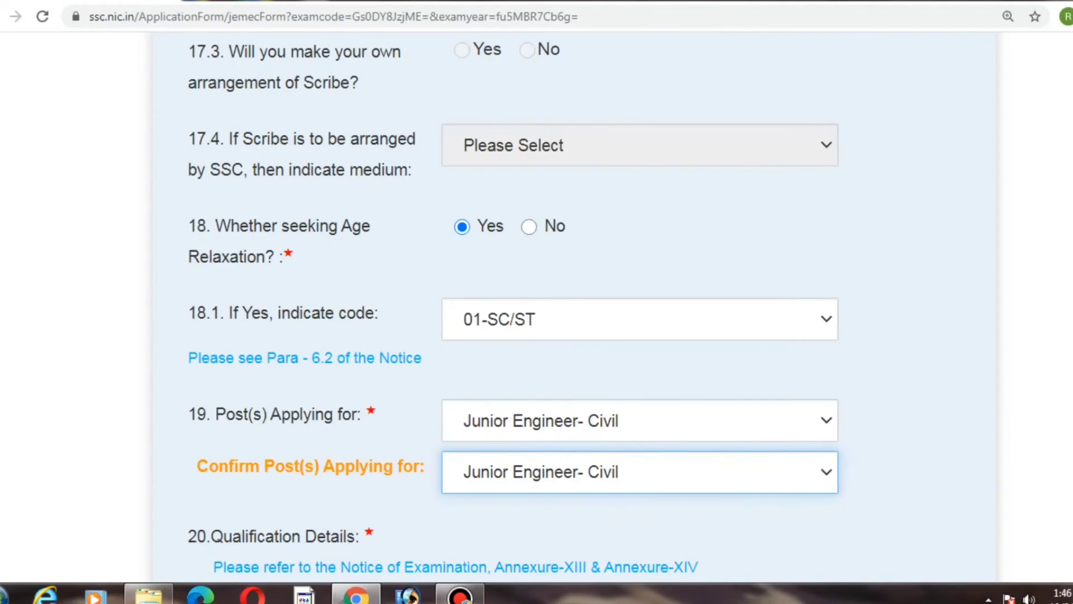
Step: Set the qualifying degree to Diploma (4) with the Civil Engineering (16) subject stream
scroll(978, 336, "down", 5)
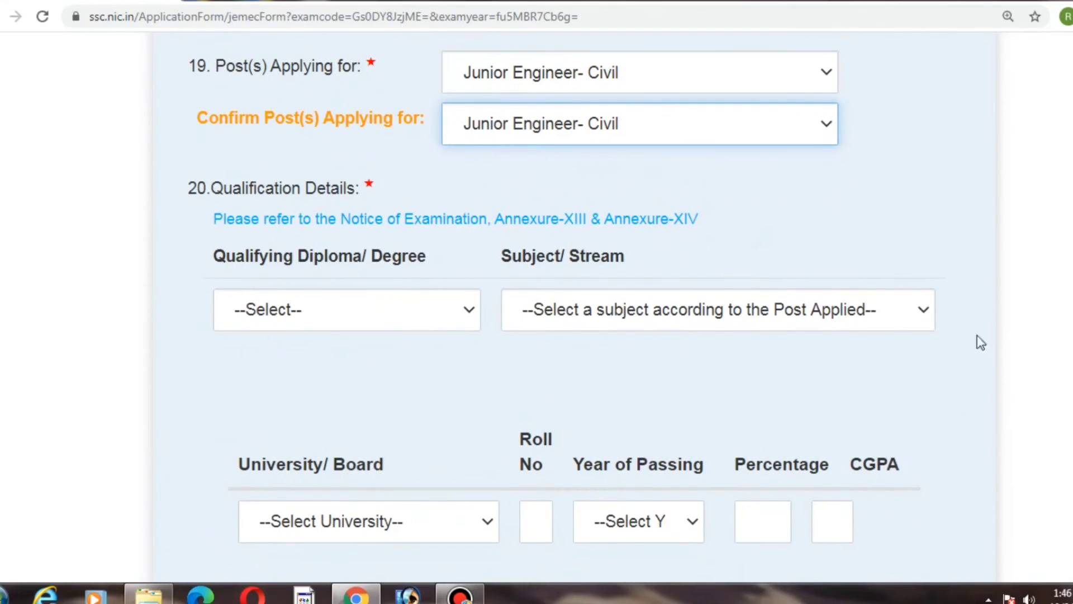
left_click(408, 325)
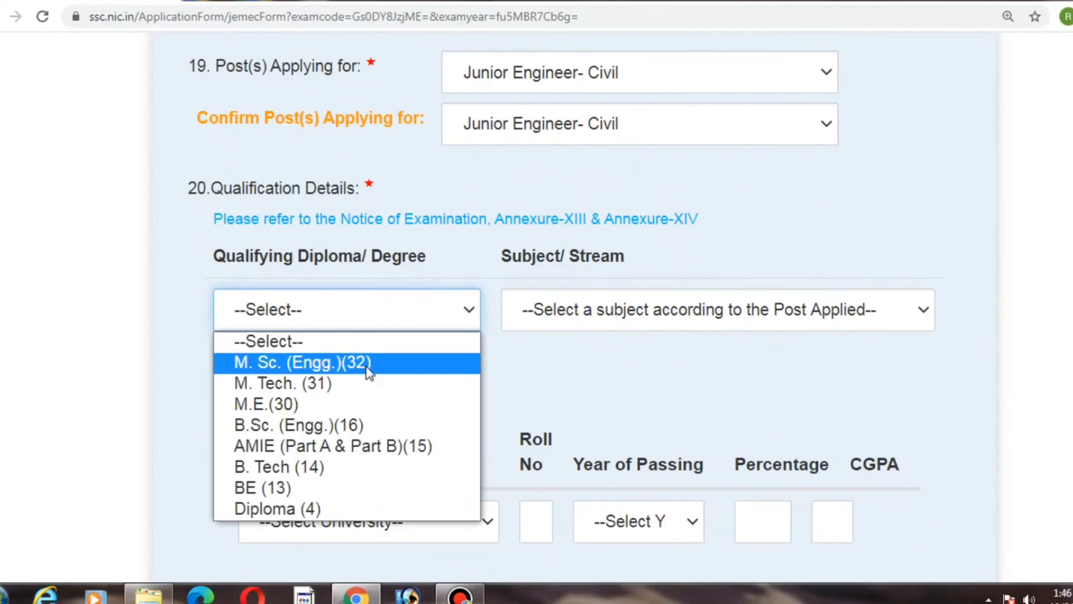
left_click(328, 507)
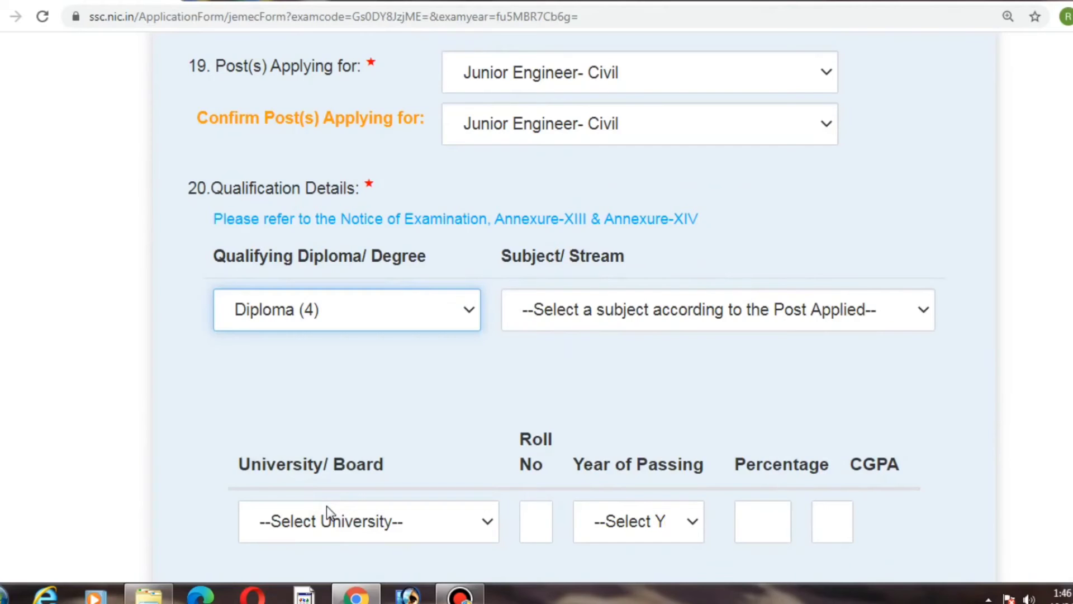
left_click(657, 305)
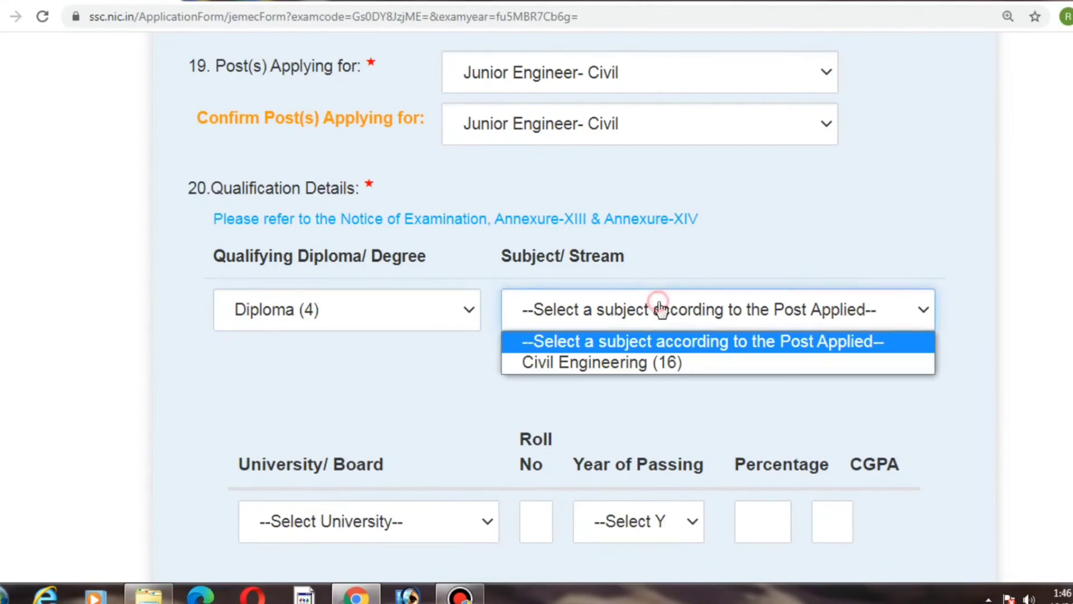
left_click(628, 367)
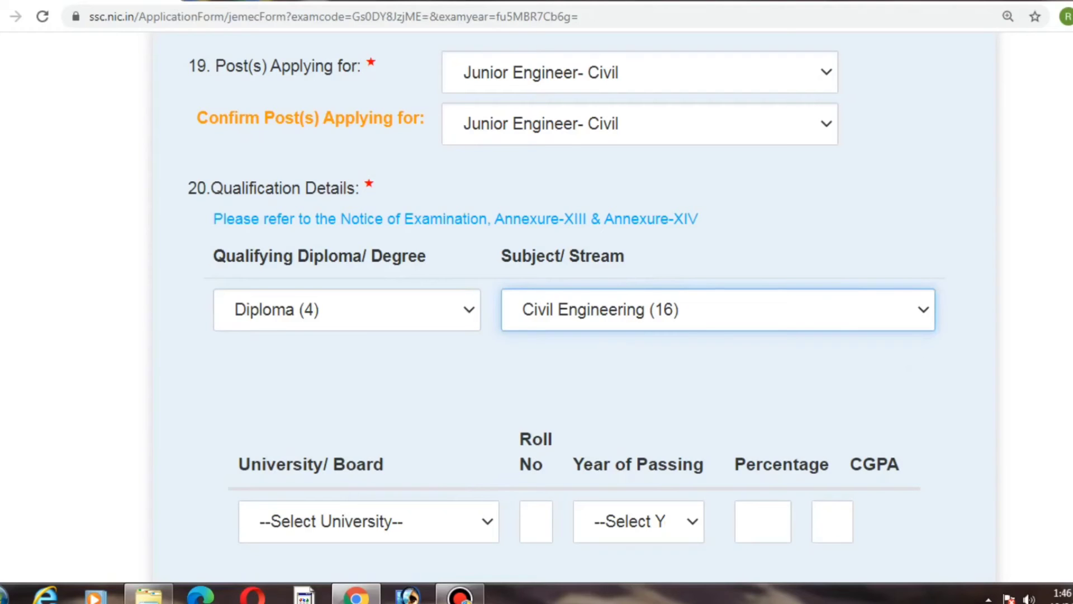
Step: Choose Haryana State Board of Technical Education, Panchkula as the qualification's university or board
scroll(537, 302, "down", 7)
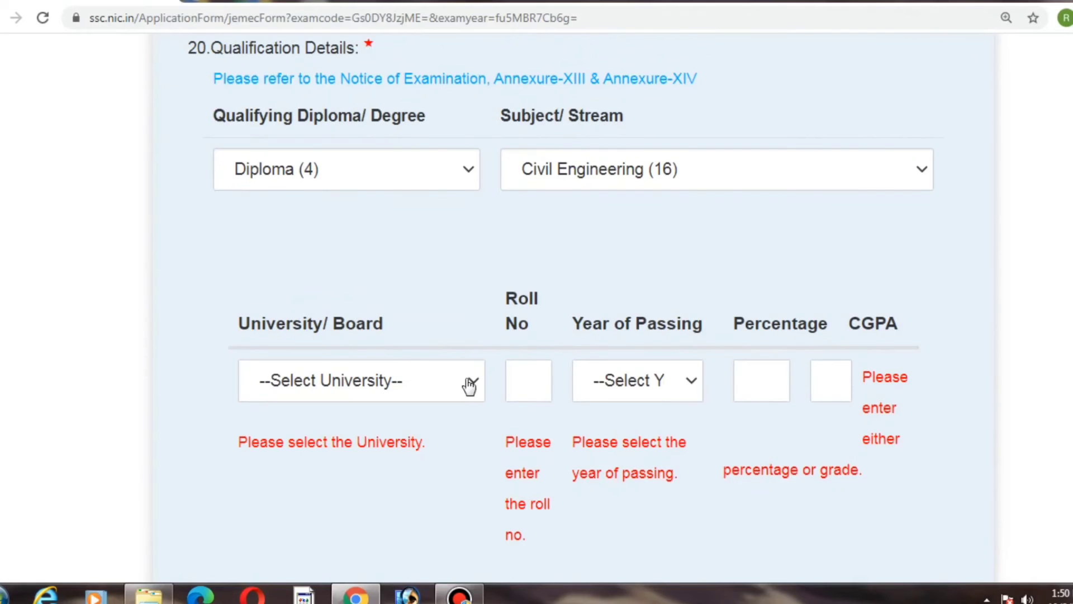
left_click(469, 385)
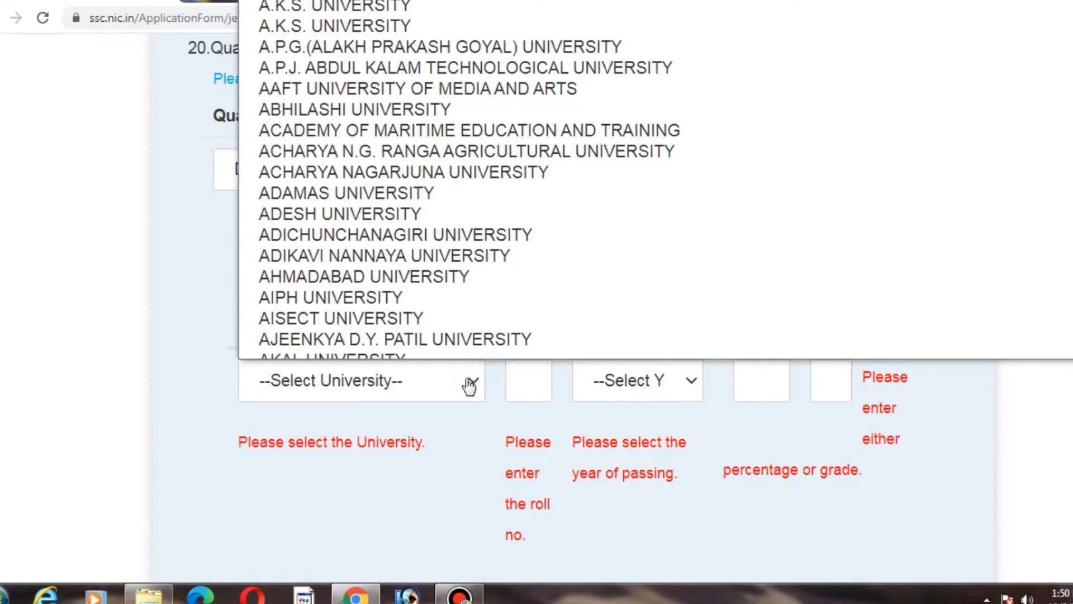
left_click(470, 385)
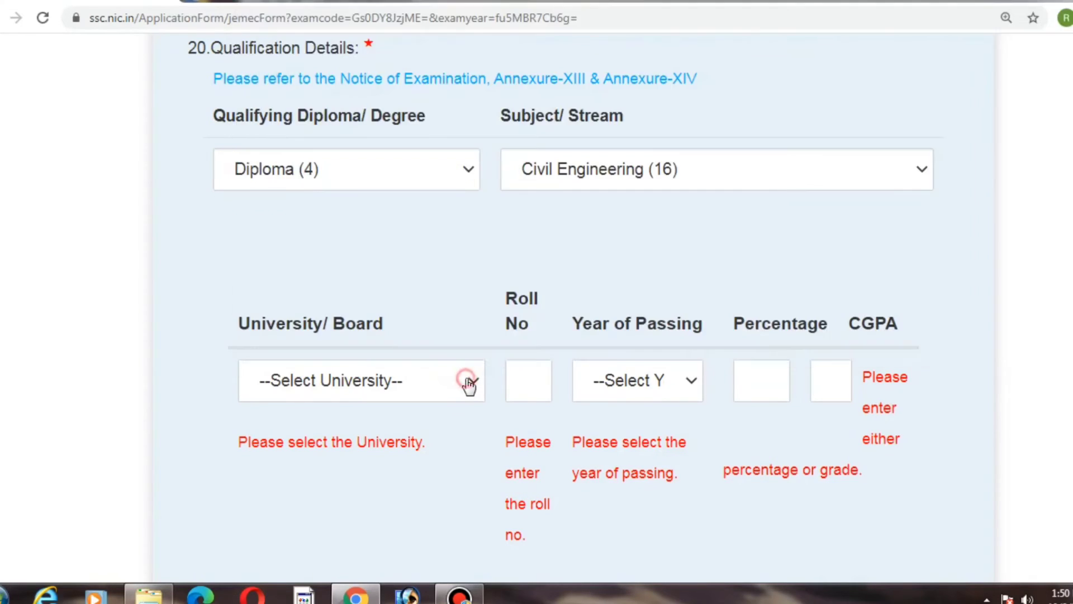
left_click(469, 385)
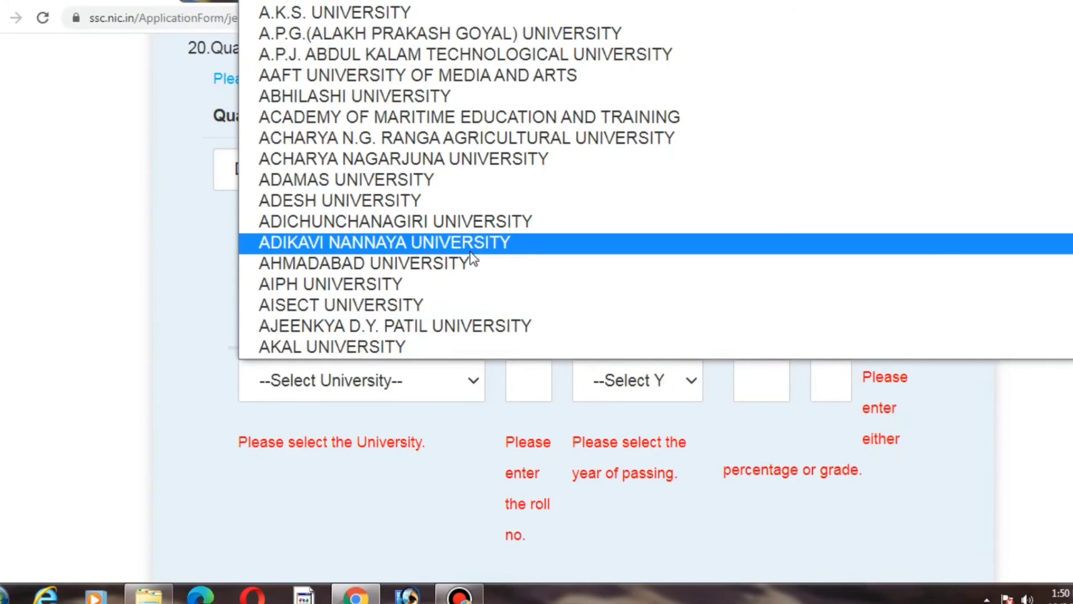
key("h")
key("Down")
key("Down")
key("Down")
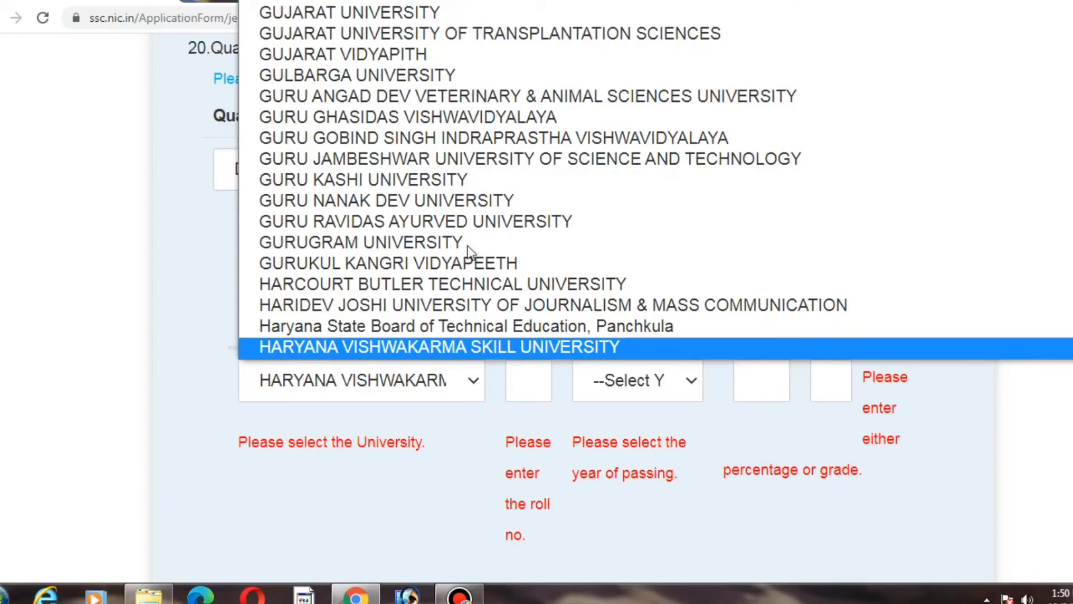
left_click(480, 329)
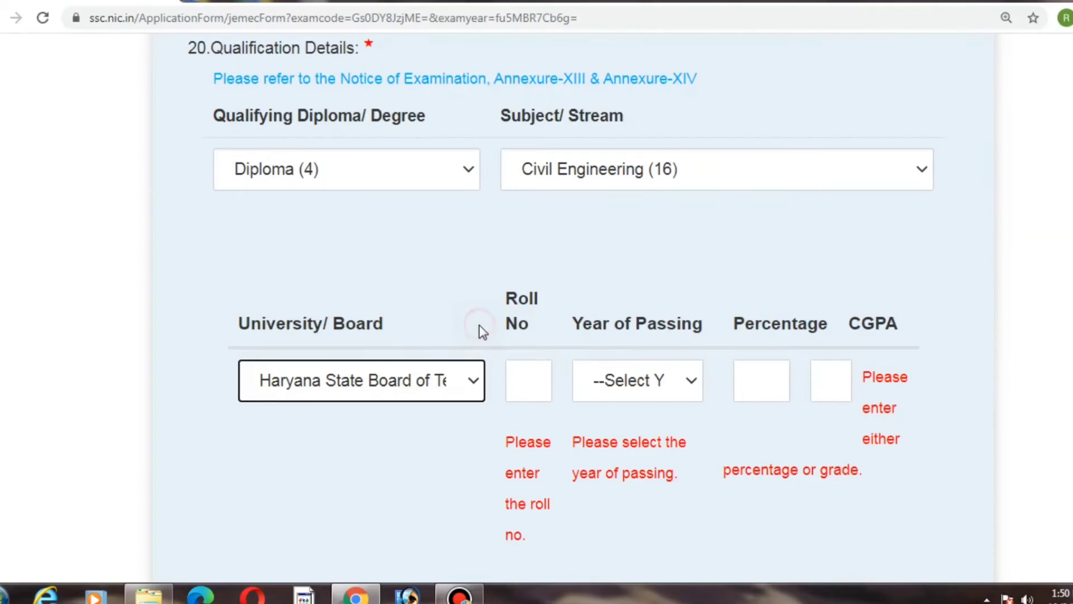
Step: Enter the diploma roll number in the qualification details
left_click(537, 384)
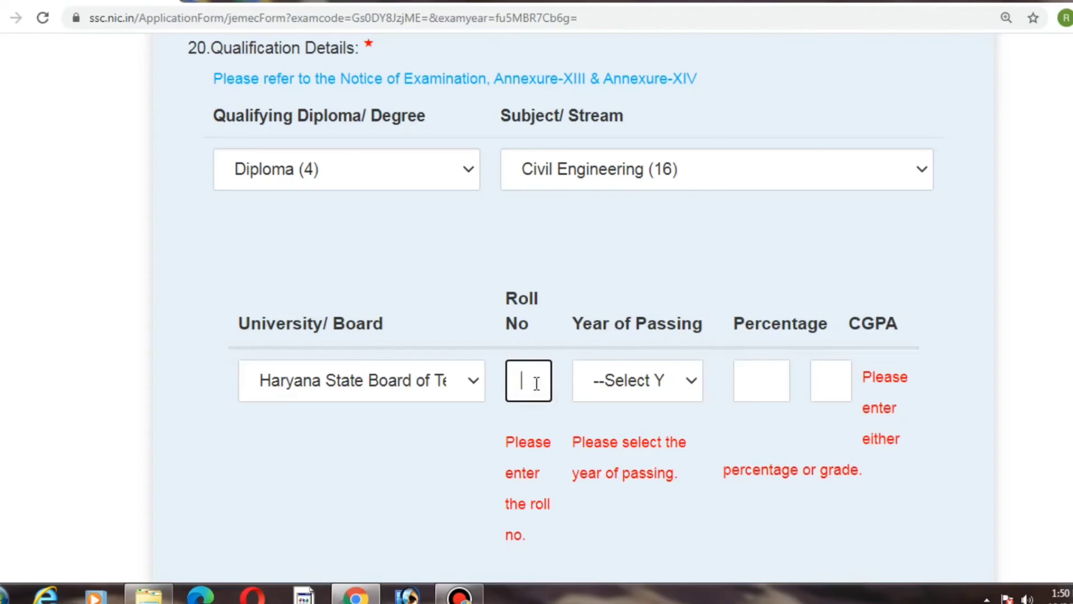
Step: Set the qualification's year of passing to 2013 and the percentage to 79
left_click(624, 380)
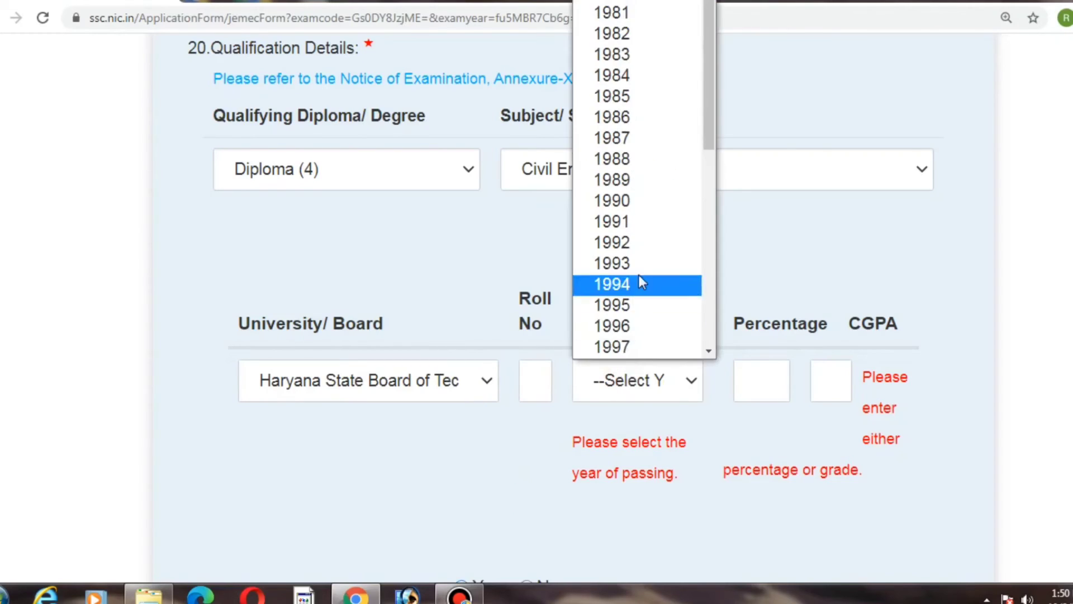
key("2")
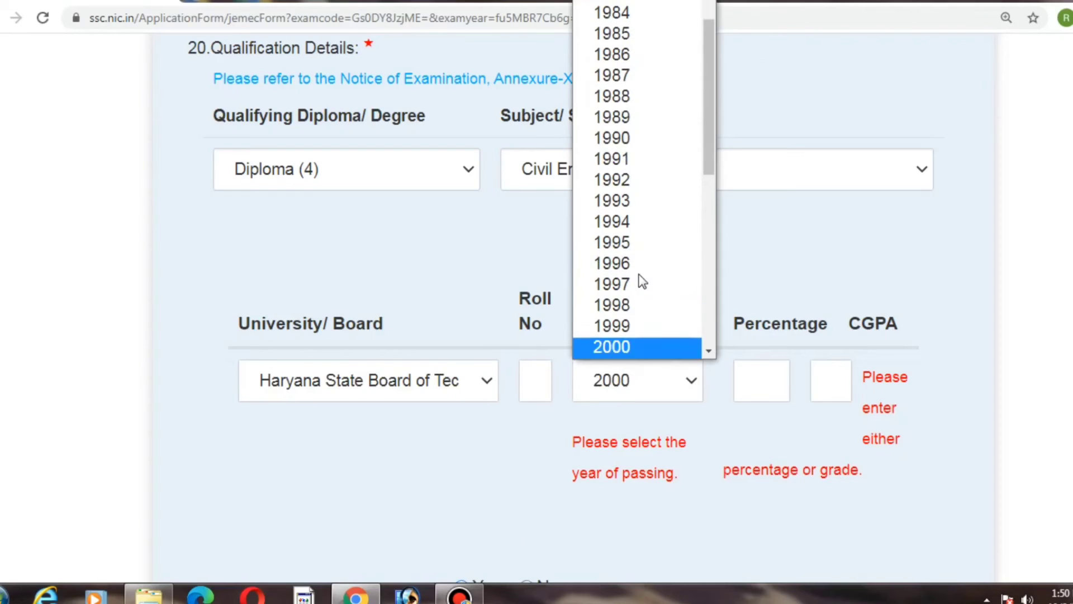
key("Return")
type("2013")
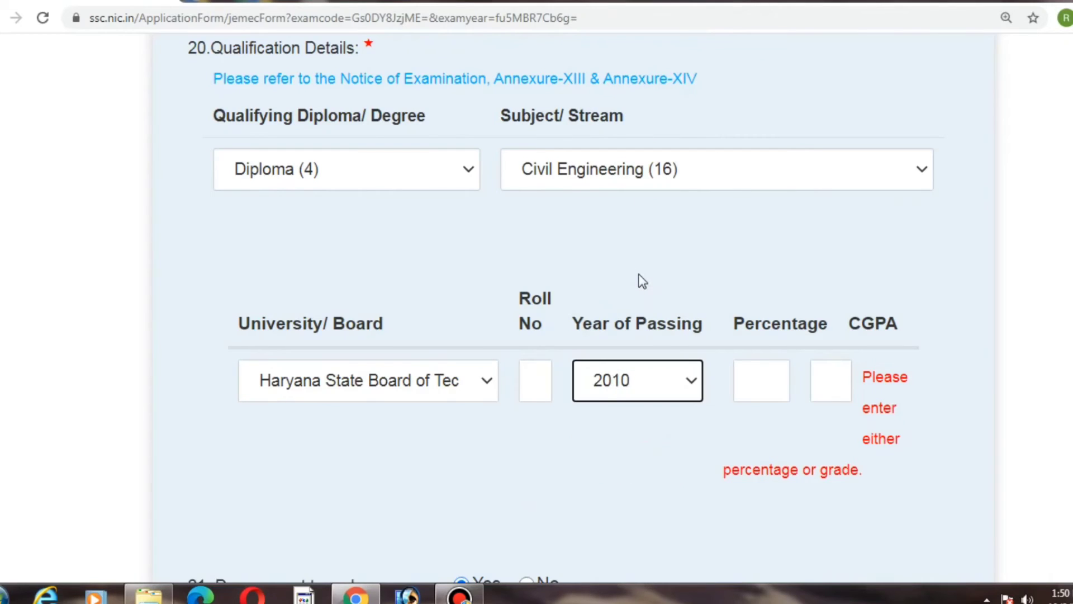
key("Tab")
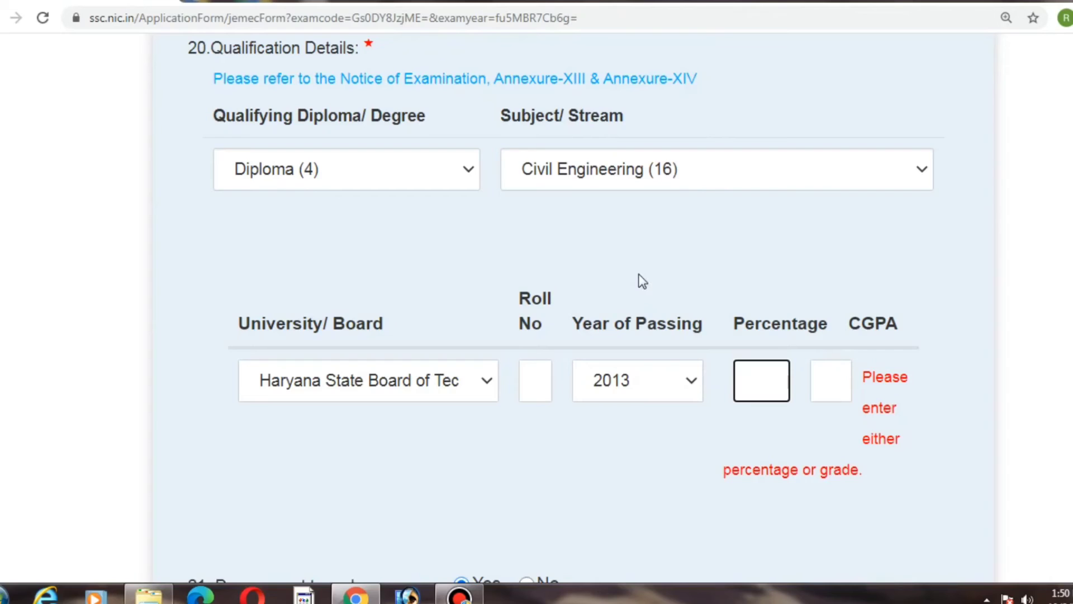
type("79")
left_click(641, 280)
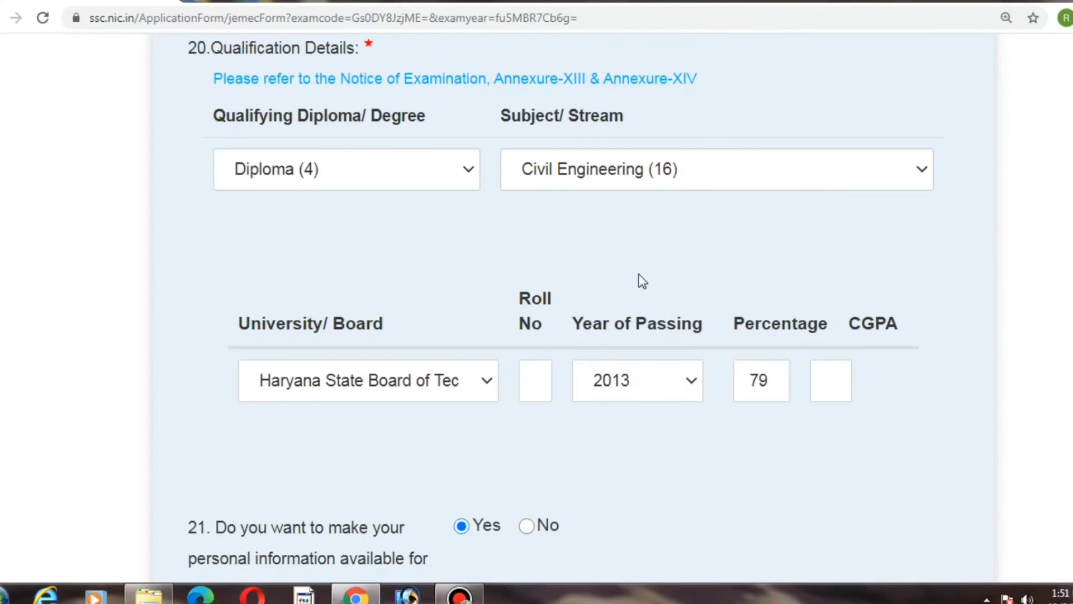
key("Tab")
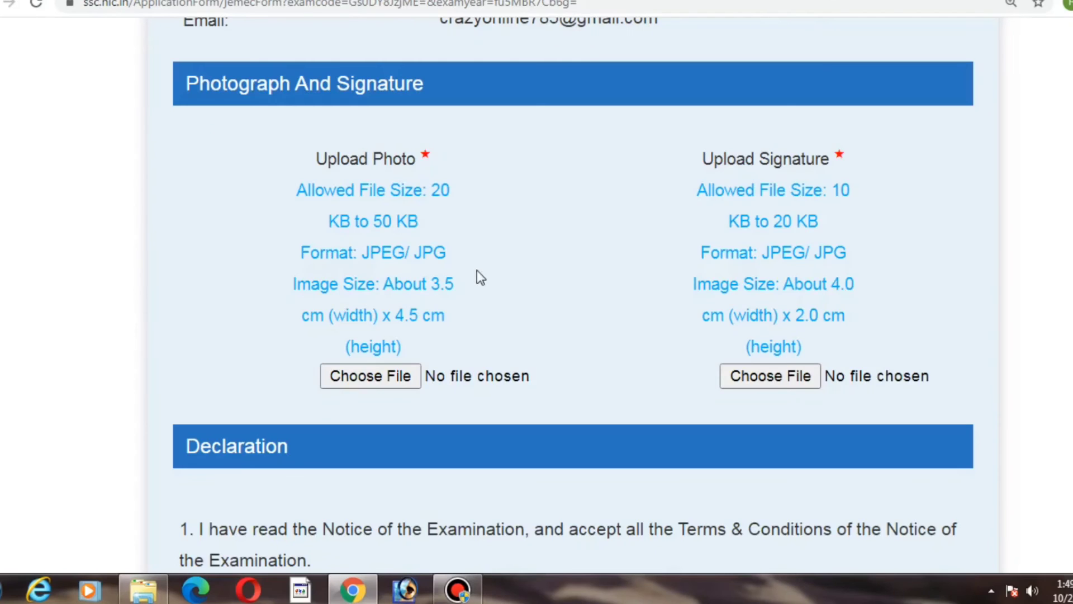
Step: Upload the candidate photograph somvi.jpg
left_click(397, 380)
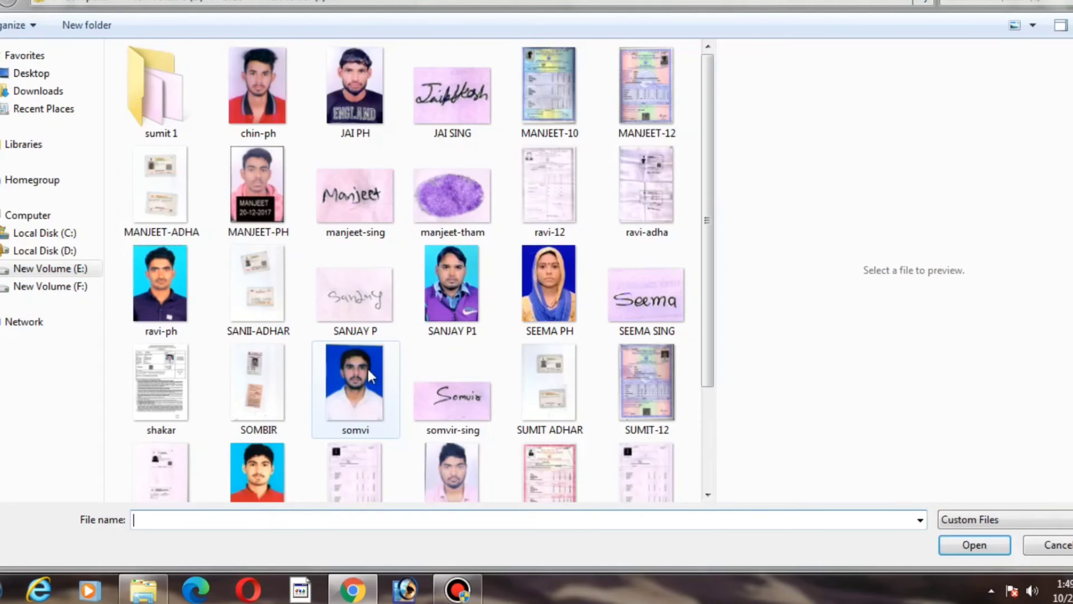
left_click(364, 418)
double_click(363, 419)
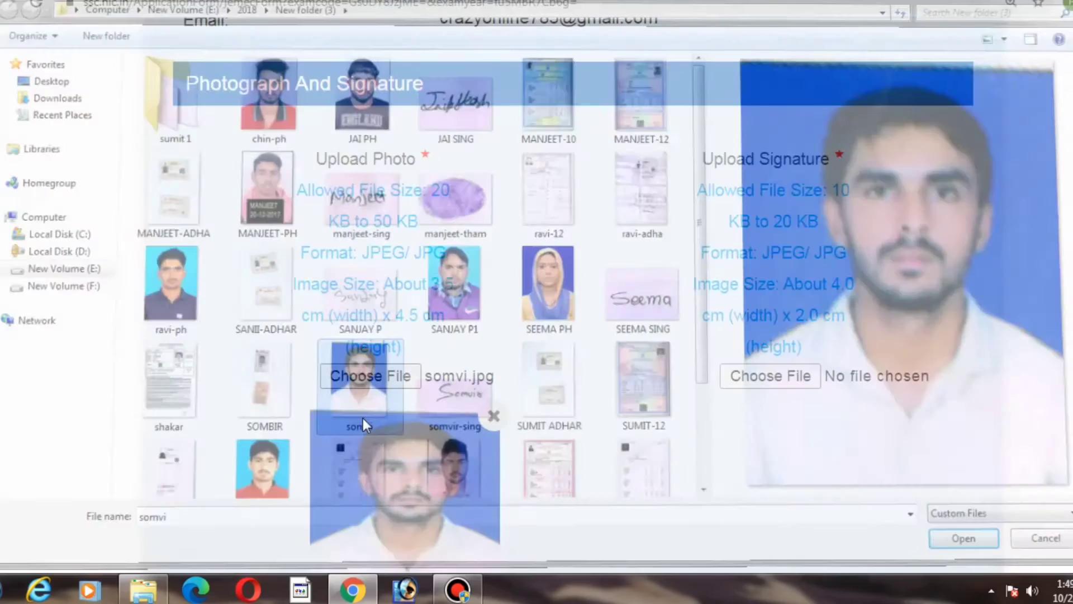
Step: Search the file dialog for the signature image and upload SANDEEP SIN.jpg as the signature
left_click(793, 377)
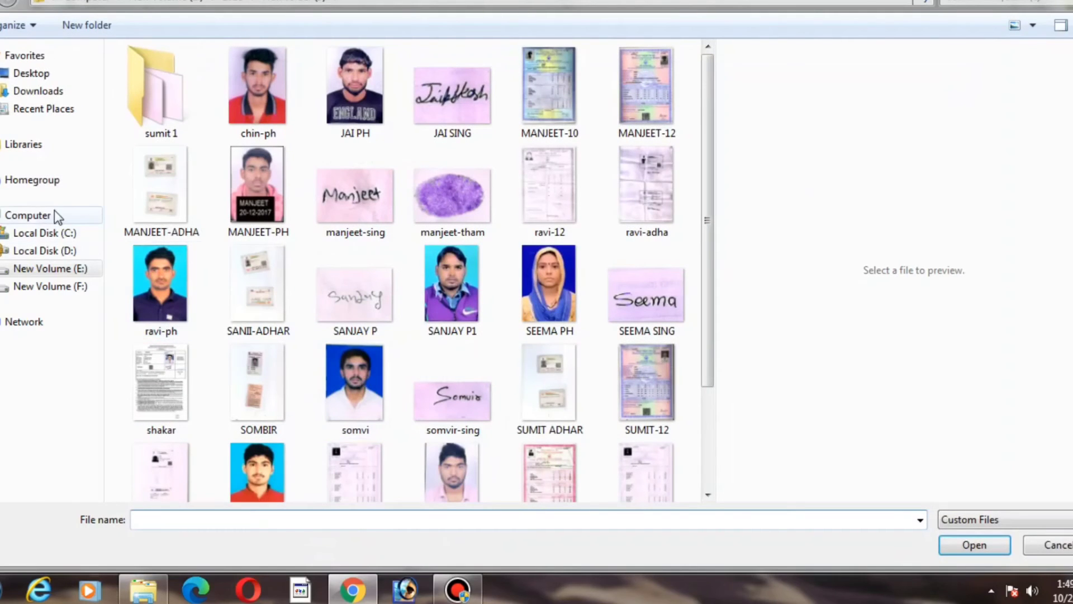
left_click(54, 212)
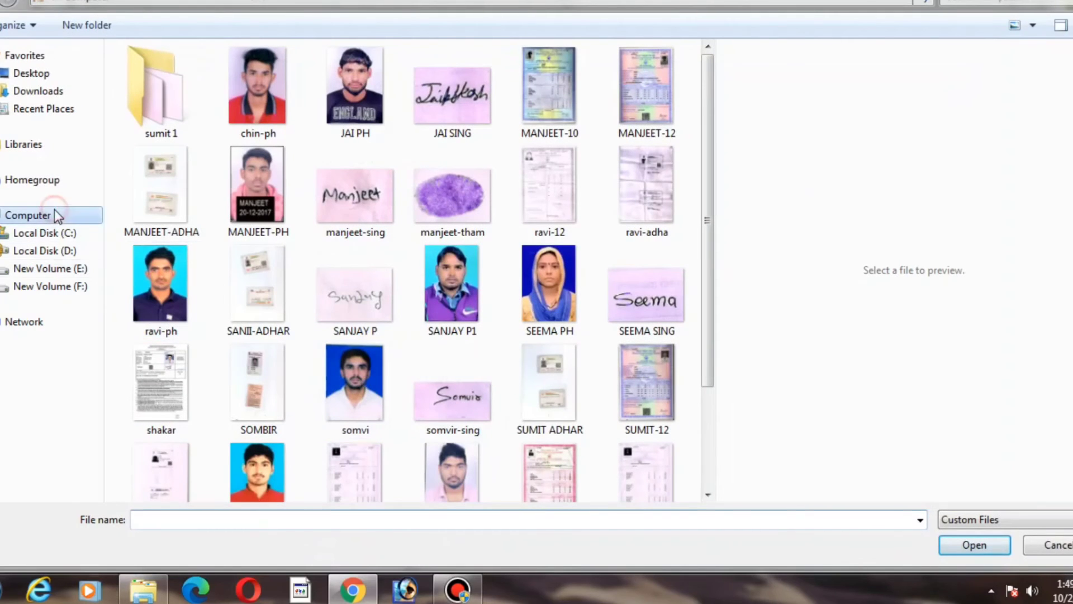
key("ctrl+f")
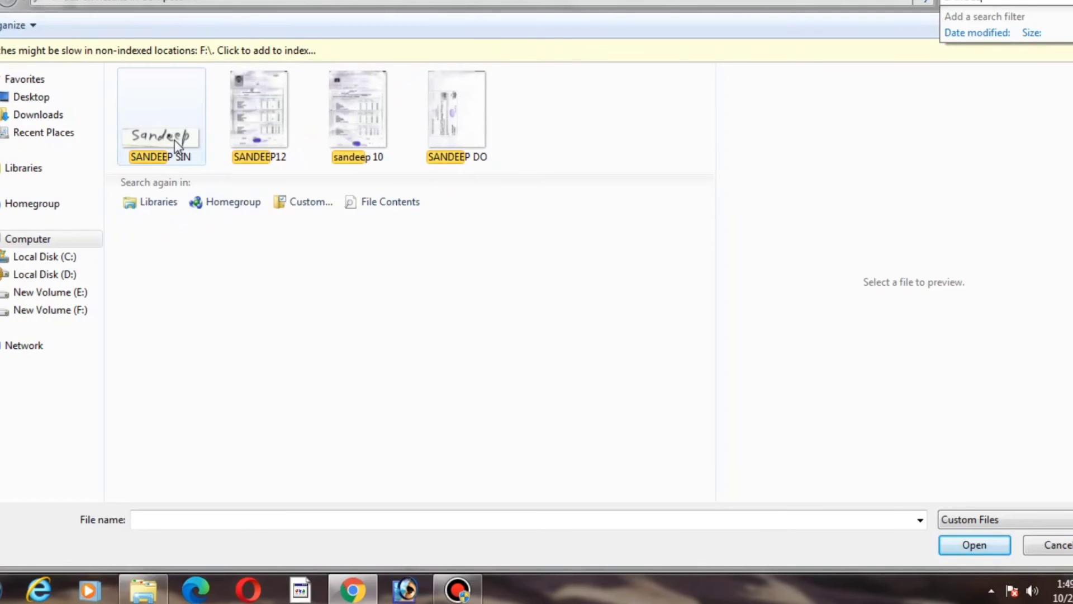
double_click(175, 140)
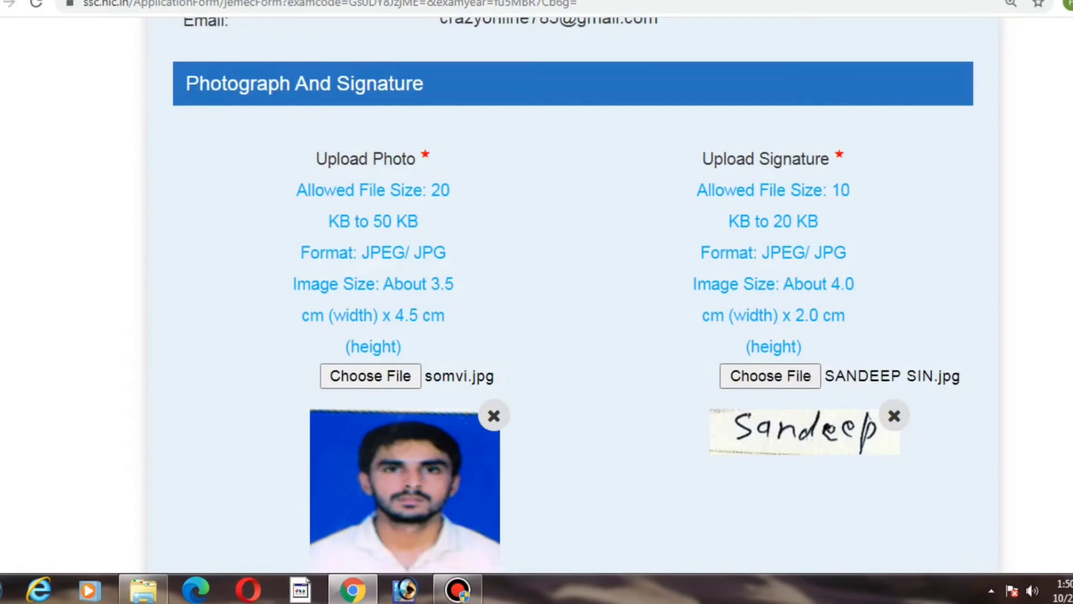
Step: Agree to the declaration and enter the CAPTCHA text shown
scroll(537, 295, "down", 15)
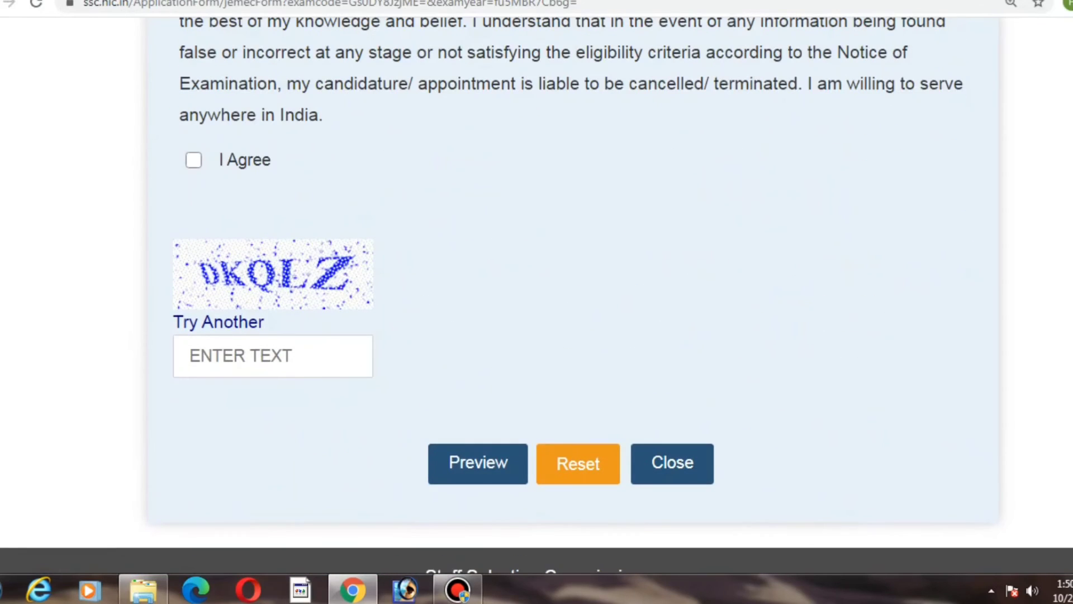
left_click(201, 168)
left_click(271, 357)
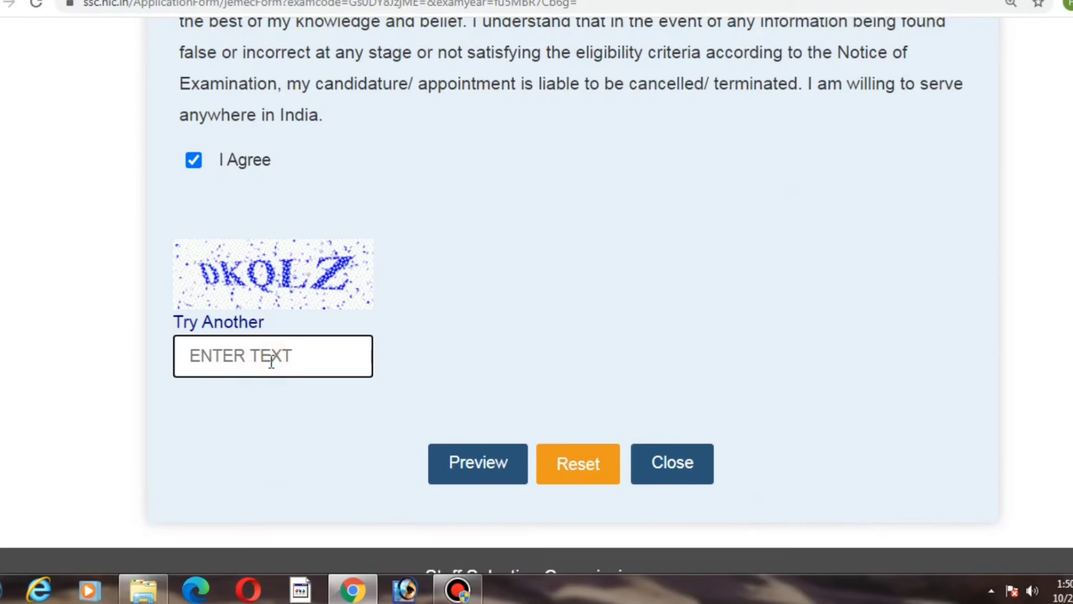
type("DK")
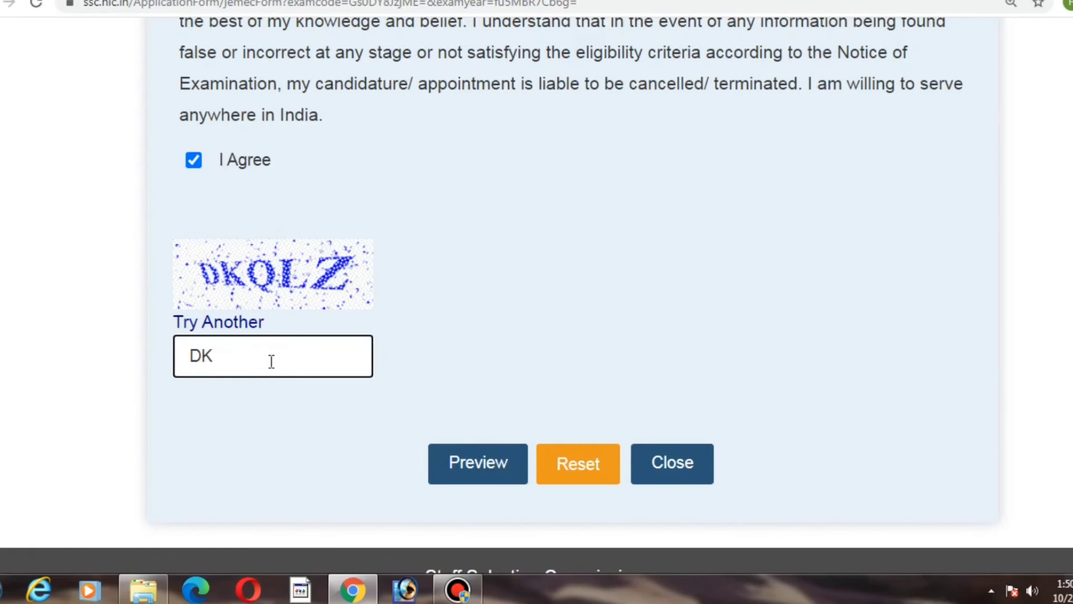
type("QLZ")
Step: Open the application form preview and review all the entered details
left_click(494, 462)
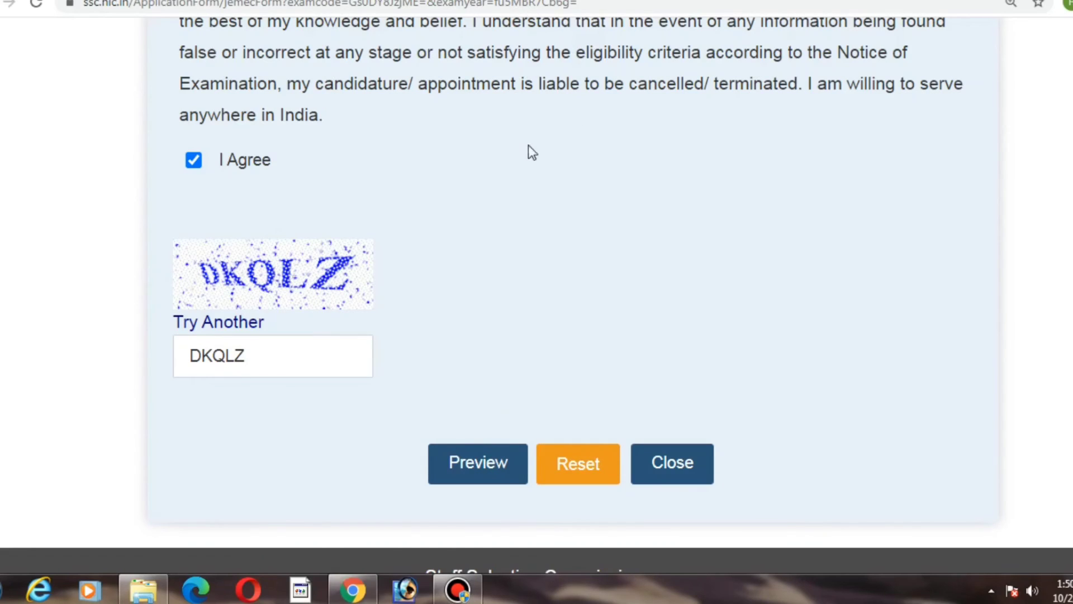
left_click(489, 462)
scroll(490, 464, "up", 5)
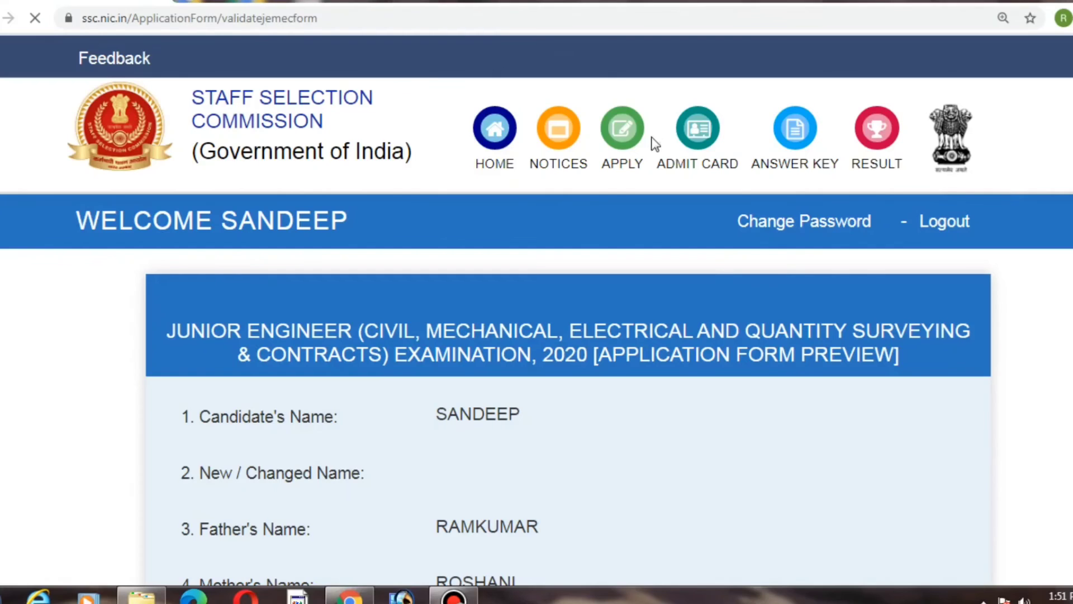
scroll(536, 313, "down", 4)
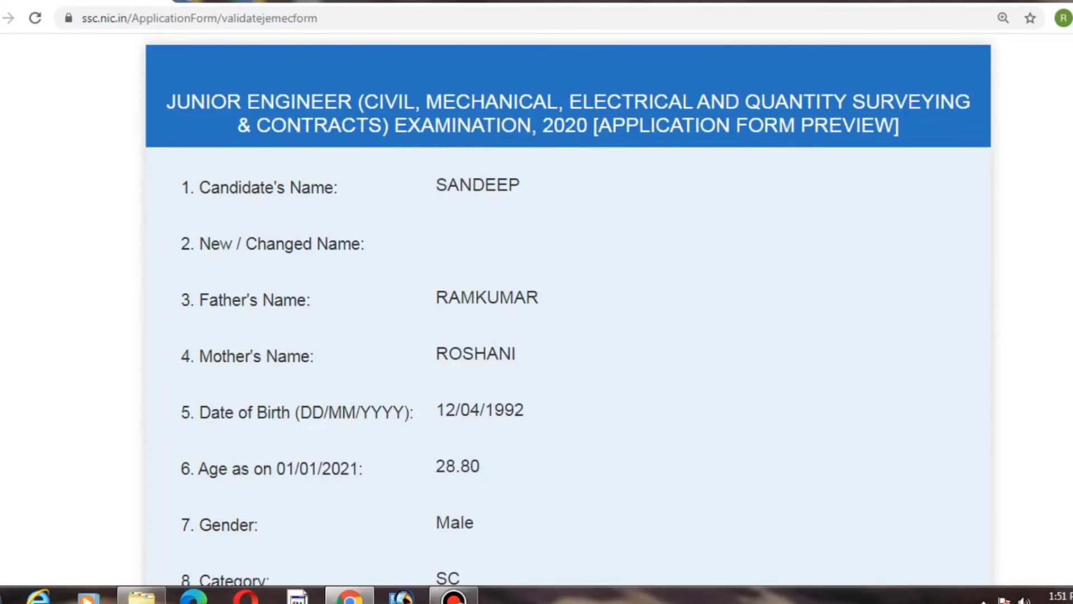
scroll(536, 313, "down", 12)
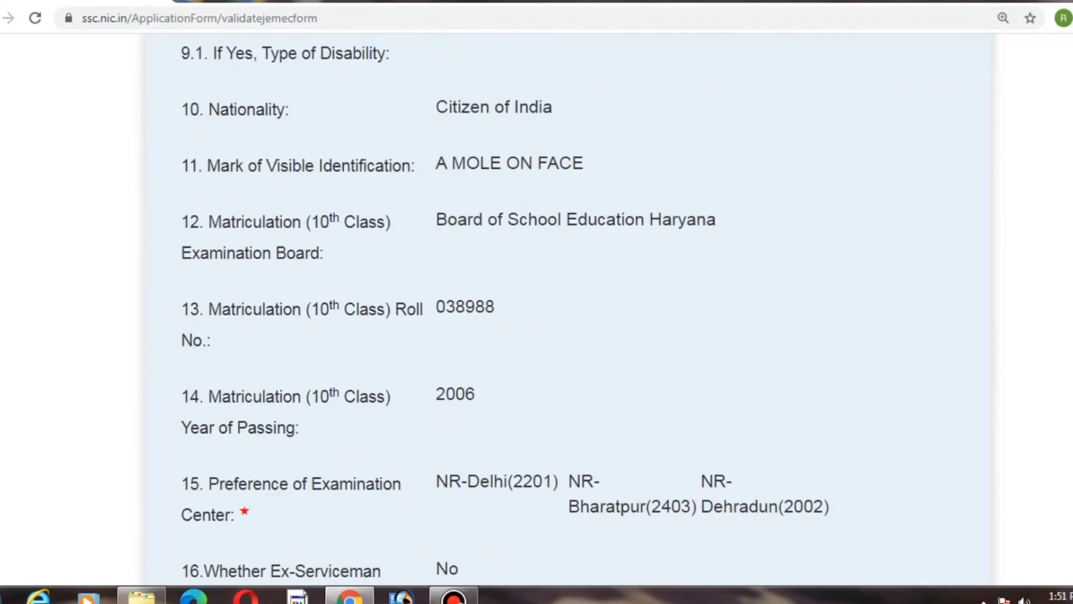
scroll(536, 313, "down", 15)
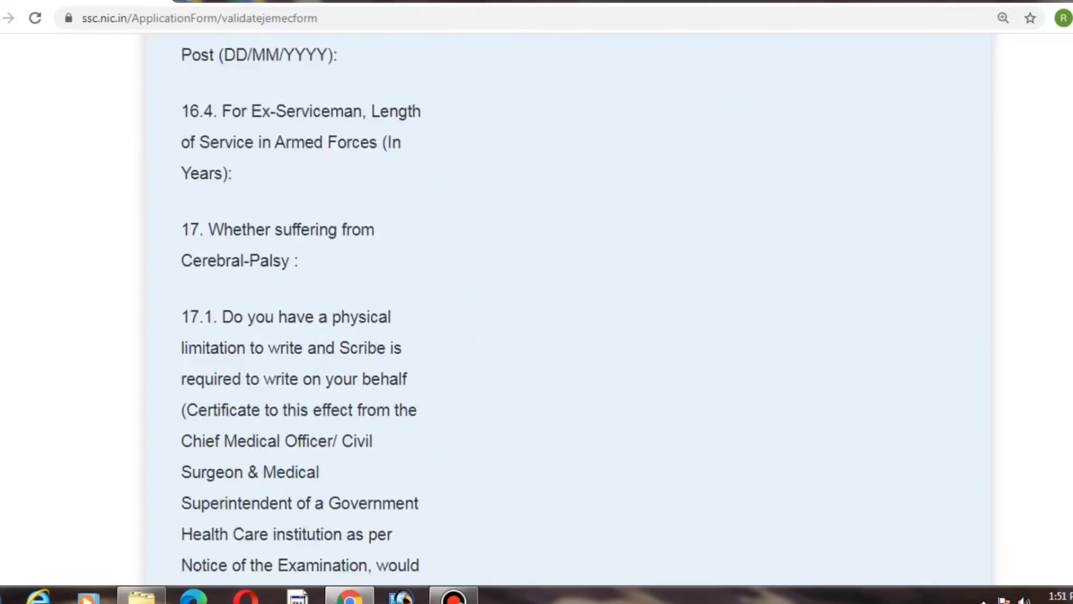
scroll(536, 313, "down", 10)
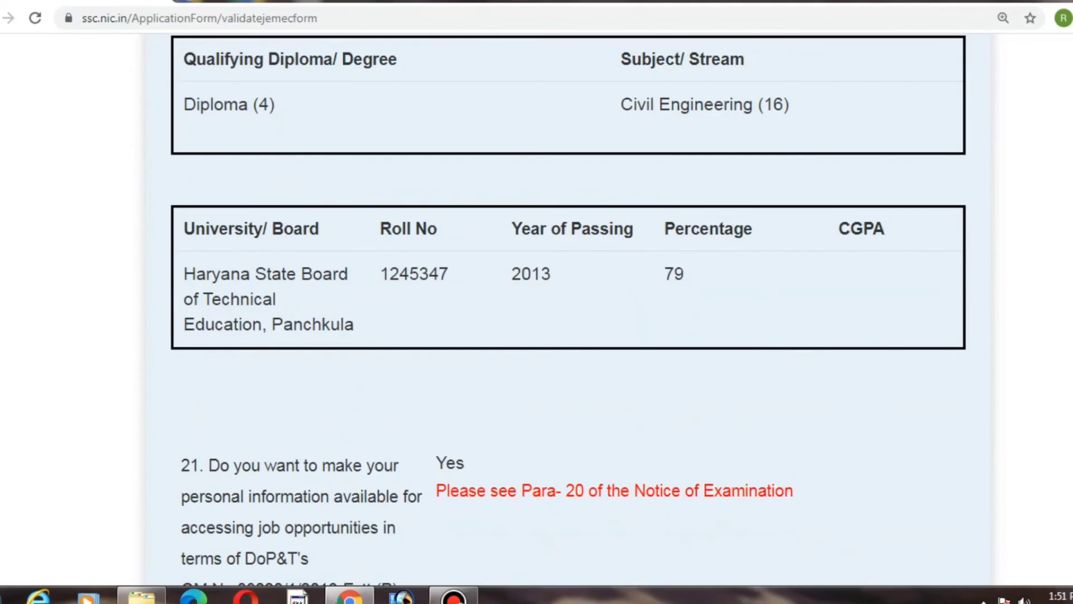
scroll(537, 313, "up", 2)
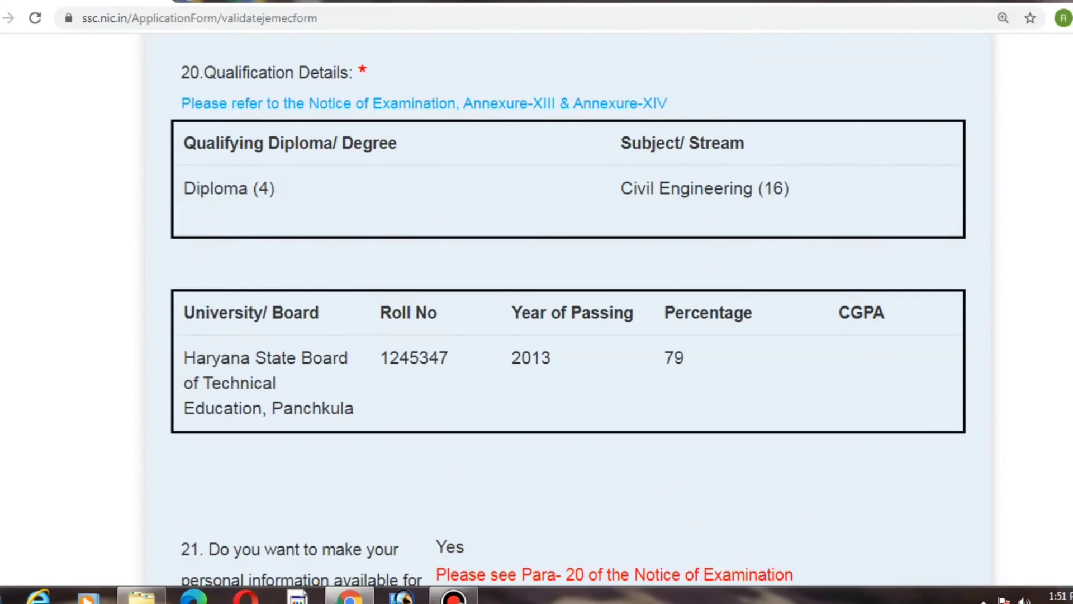
scroll(536, 313, "down", 20)
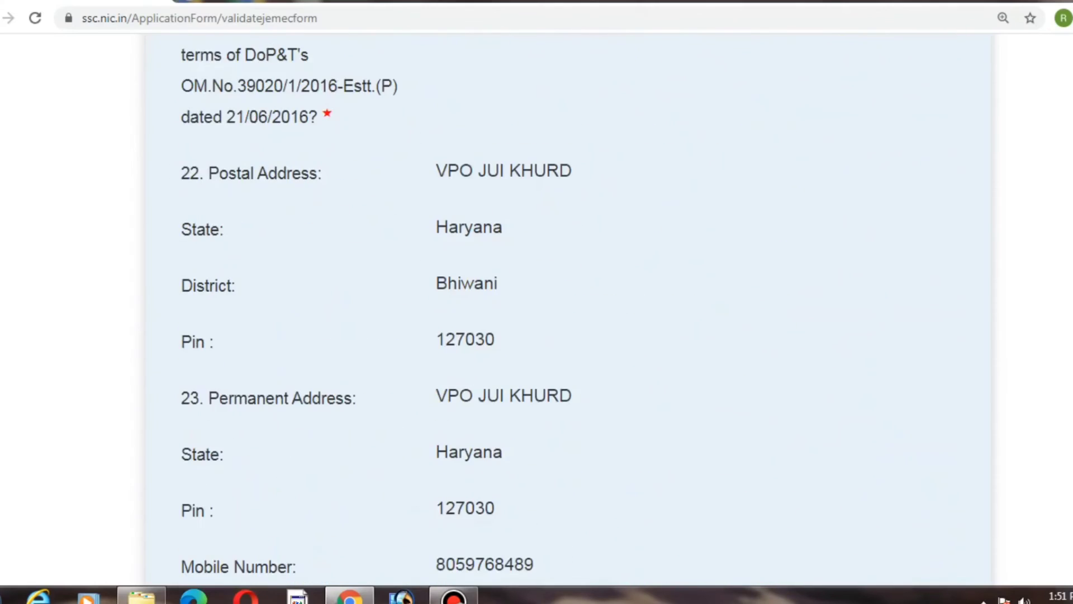
scroll(536, 313, "down", 3)
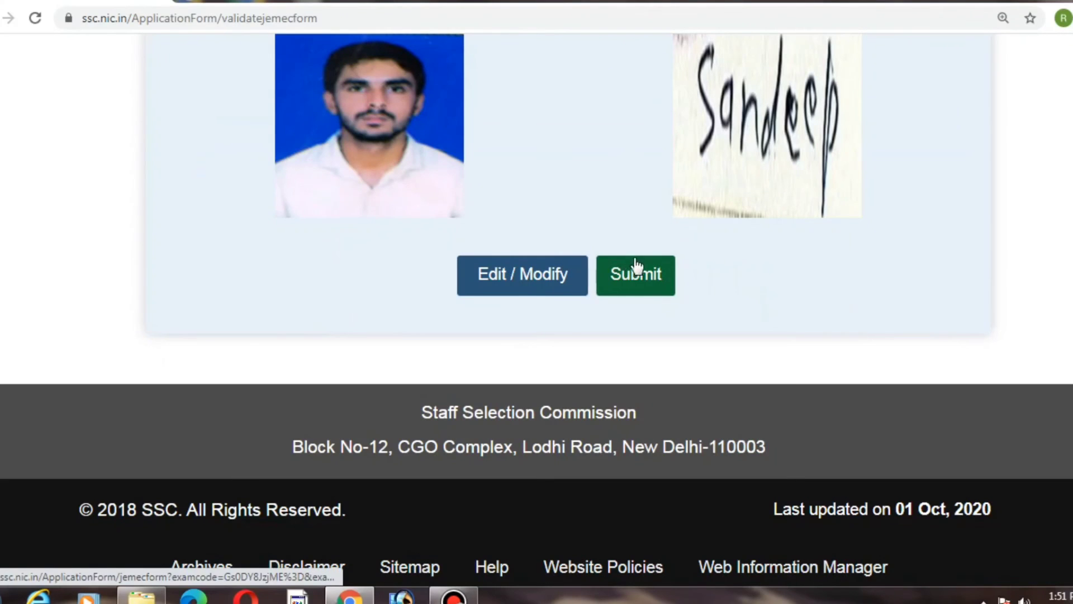
Step: Submit the application form, confirm the final submission and close the acceptance message
left_click(648, 276)
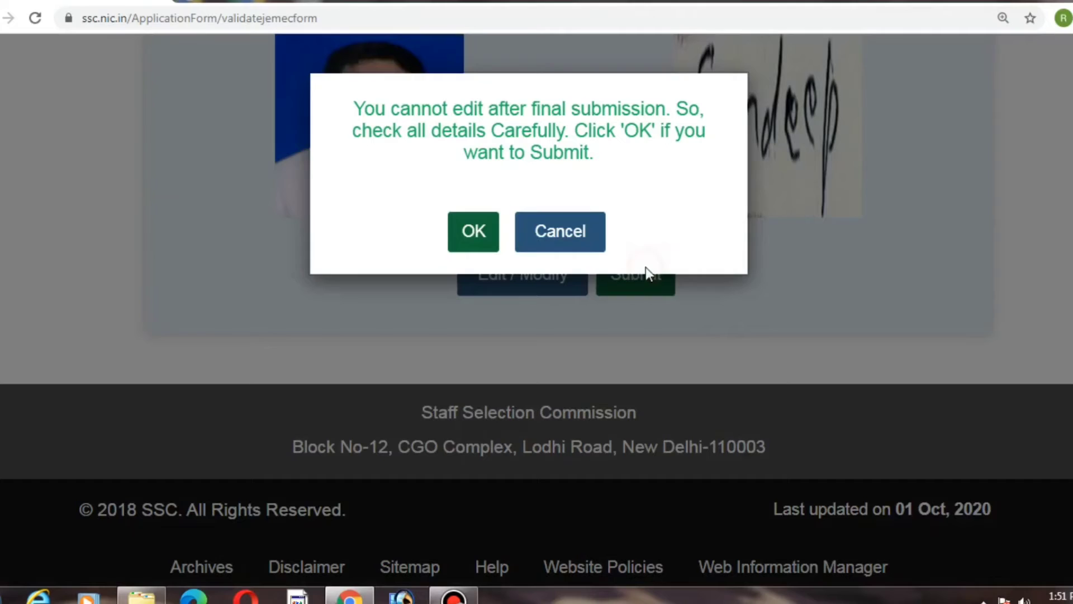
left_click(477, 232)
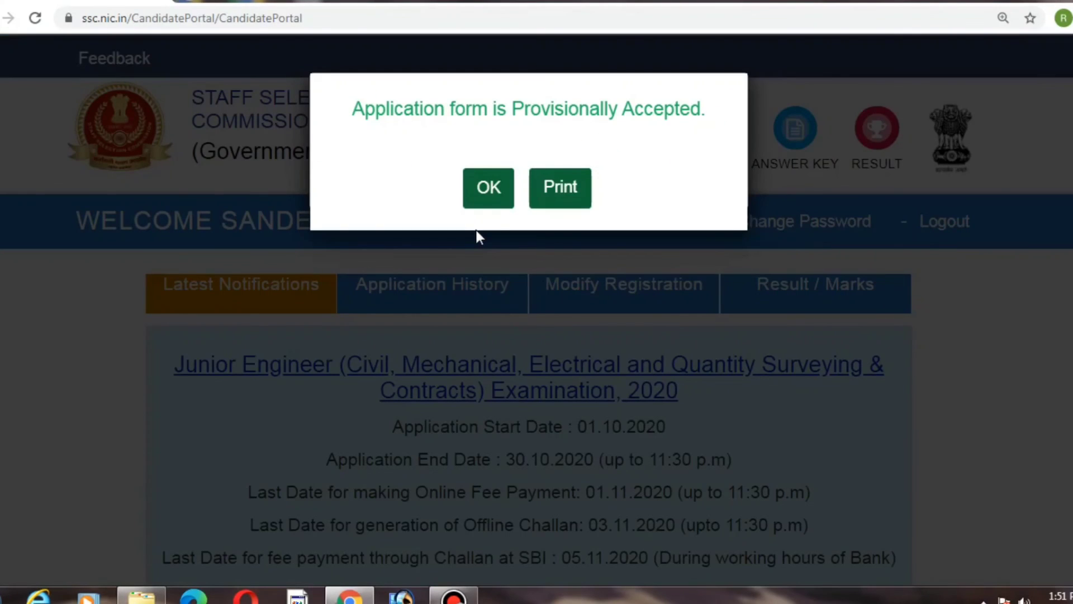
left_click(501, 193)
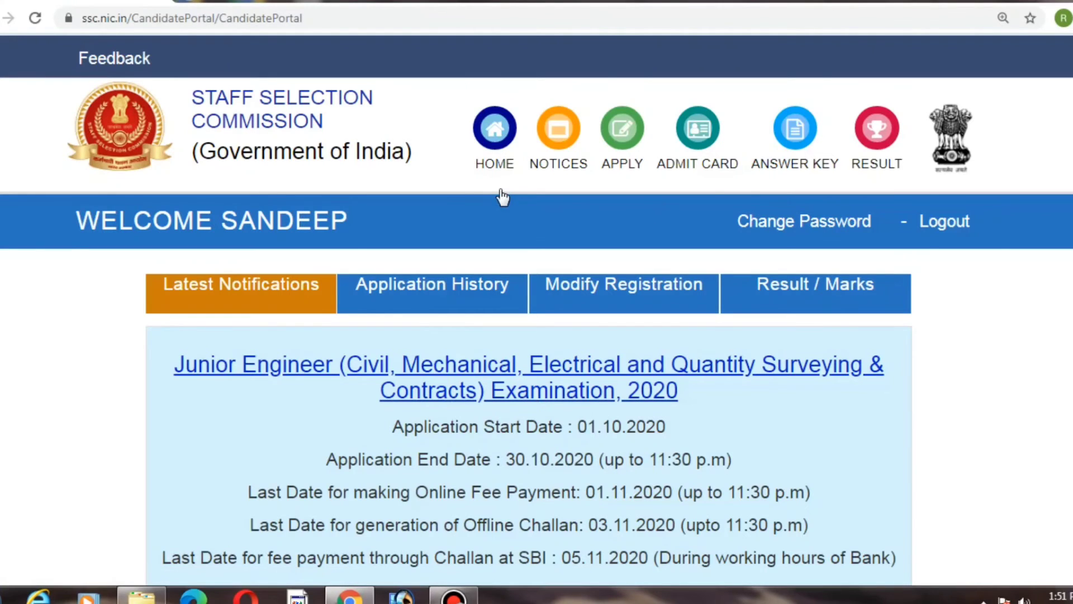
Step: Open the print page for the Junior Engineer 2020 application
scroll(1026, 371, "down", 4)
scroll(850, 335, "down", 4)
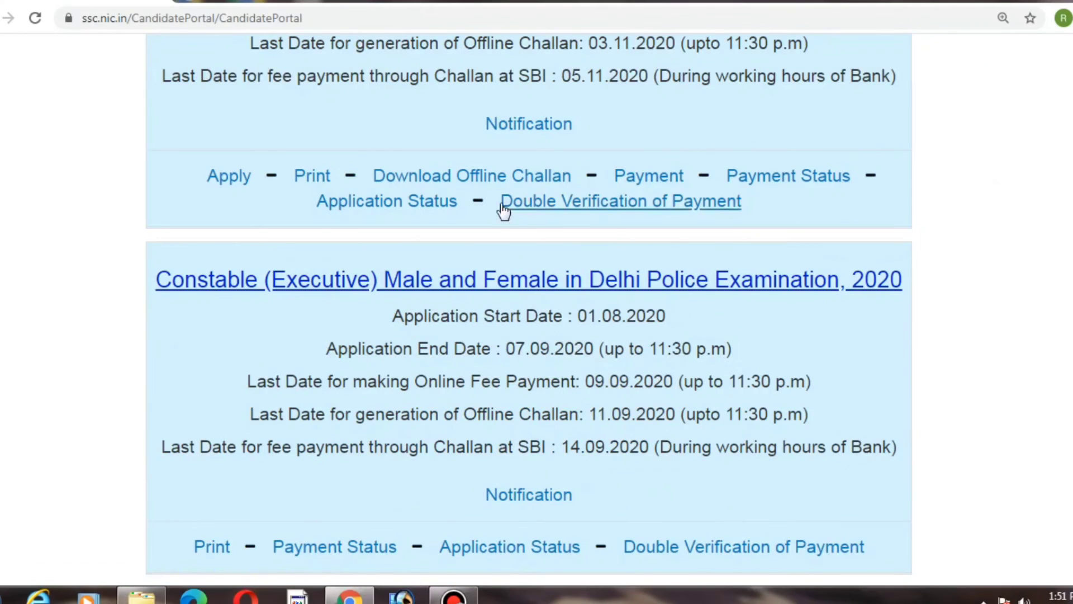
left_click(311, 177)
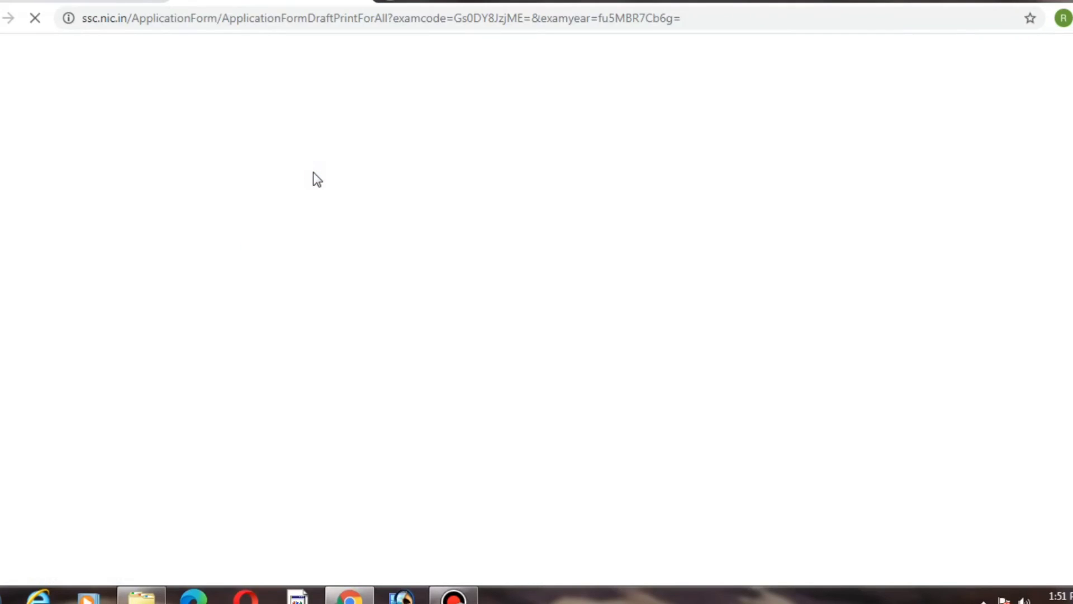
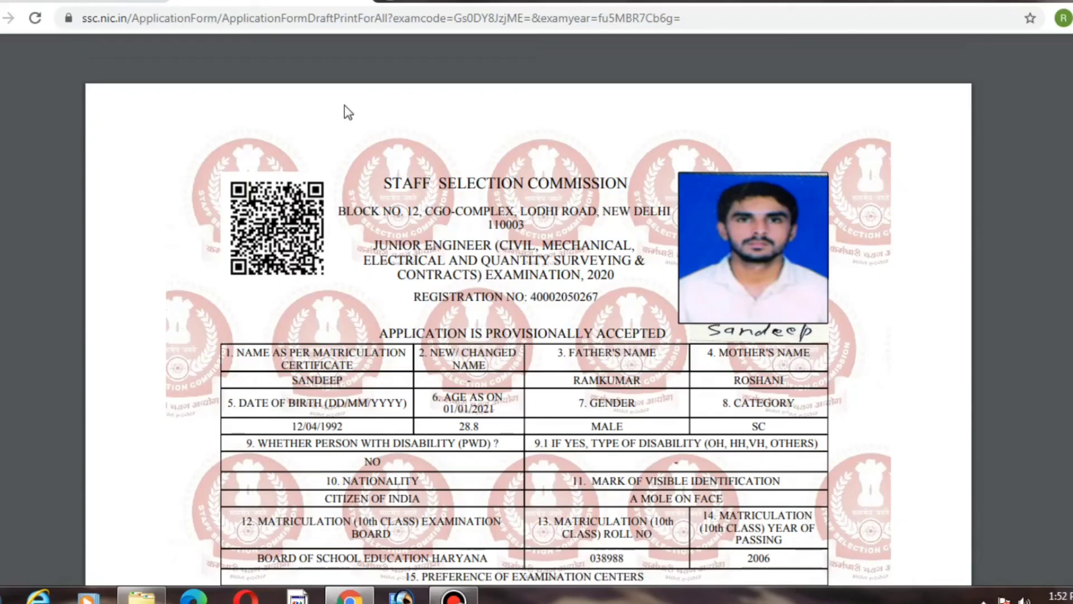
Step: Review the provisionally accepted Junior Engineer 2020 application print page, scrolling through all sections from header to declaration
scroll(347, 112, "down", 15)
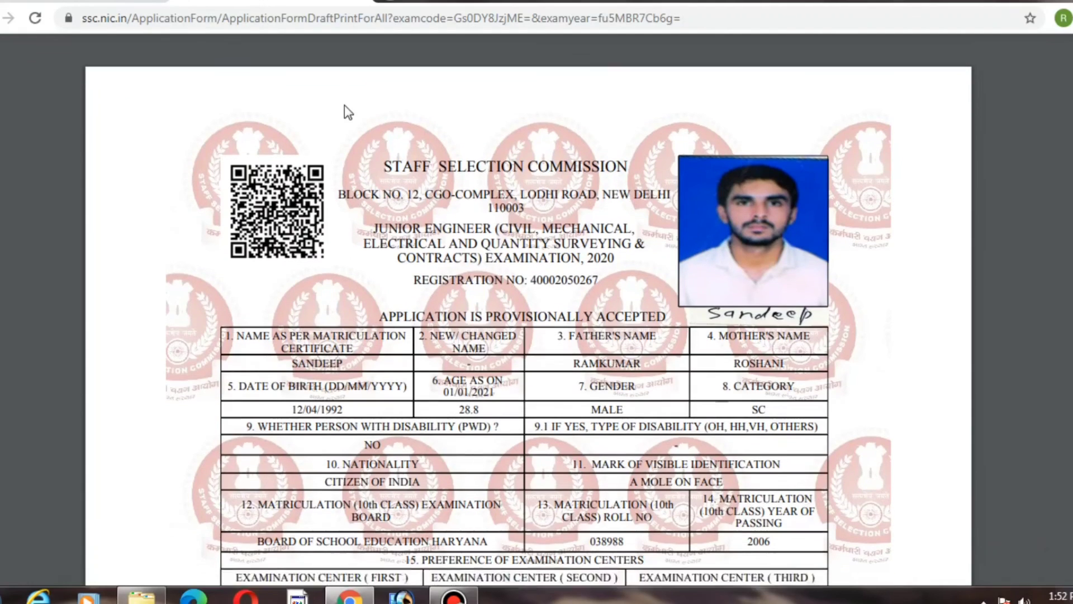
scroll(348, 111, "down", 10)
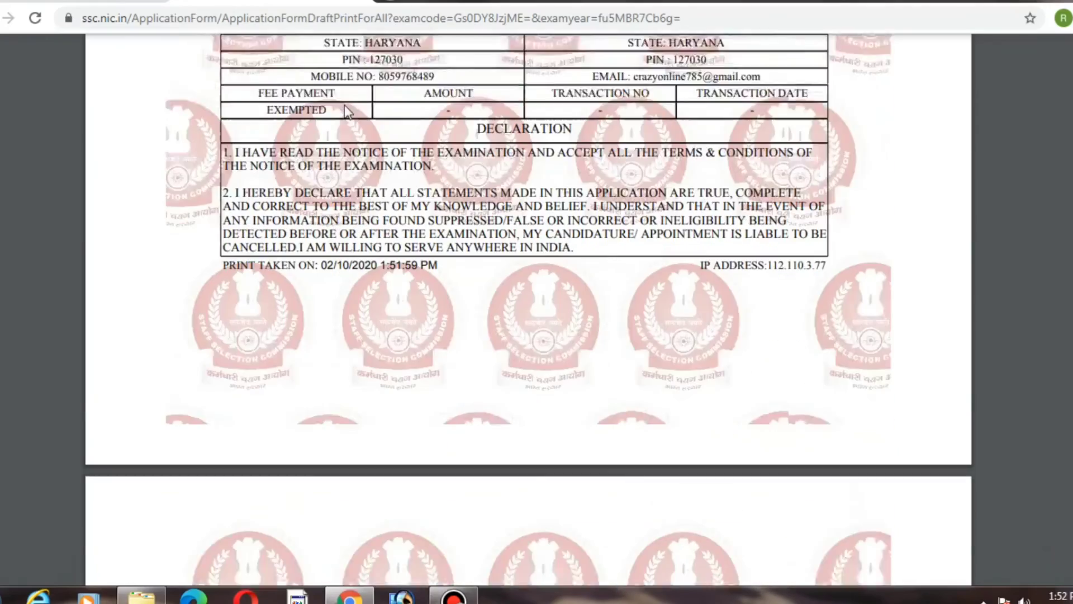
scroll(348, 112, "up", 7)
scroll(344, 106, "up", 10)
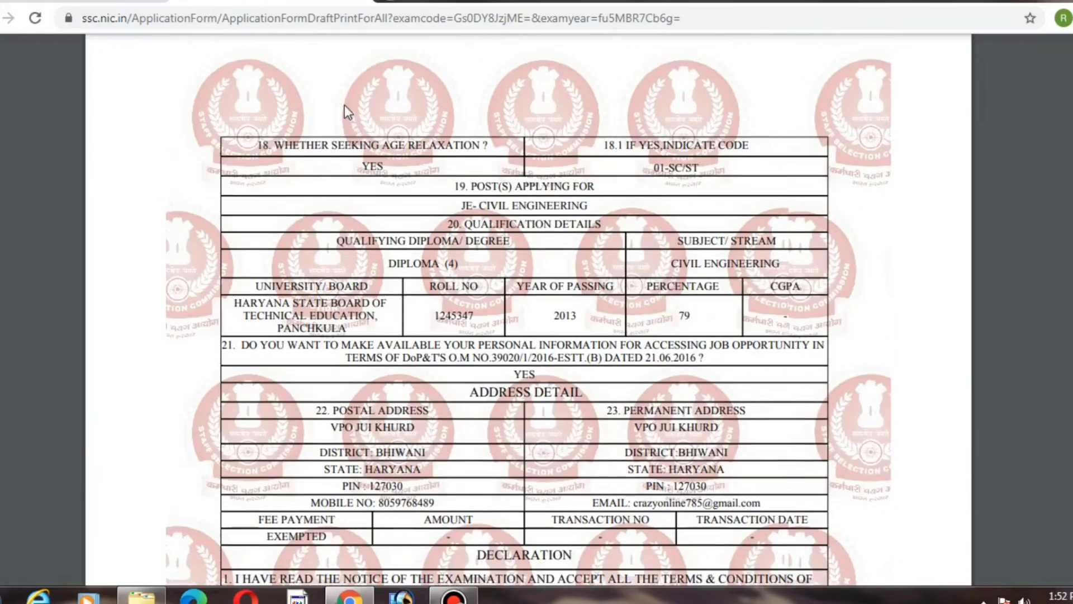
scroll(344, 106, "up", 4)
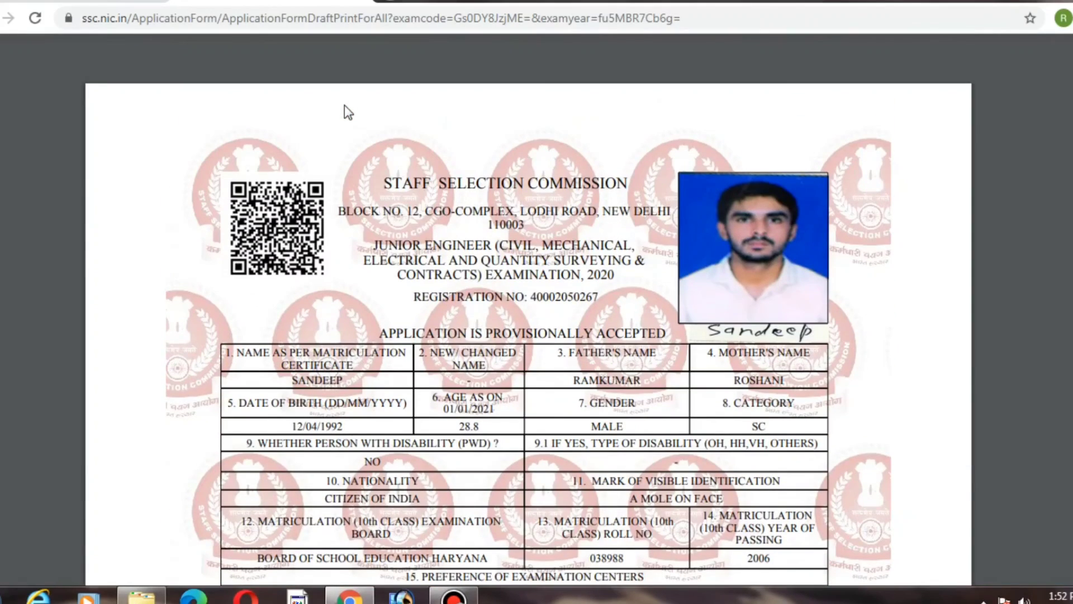
scroll(347, 112, "up", 2, "ctrl")
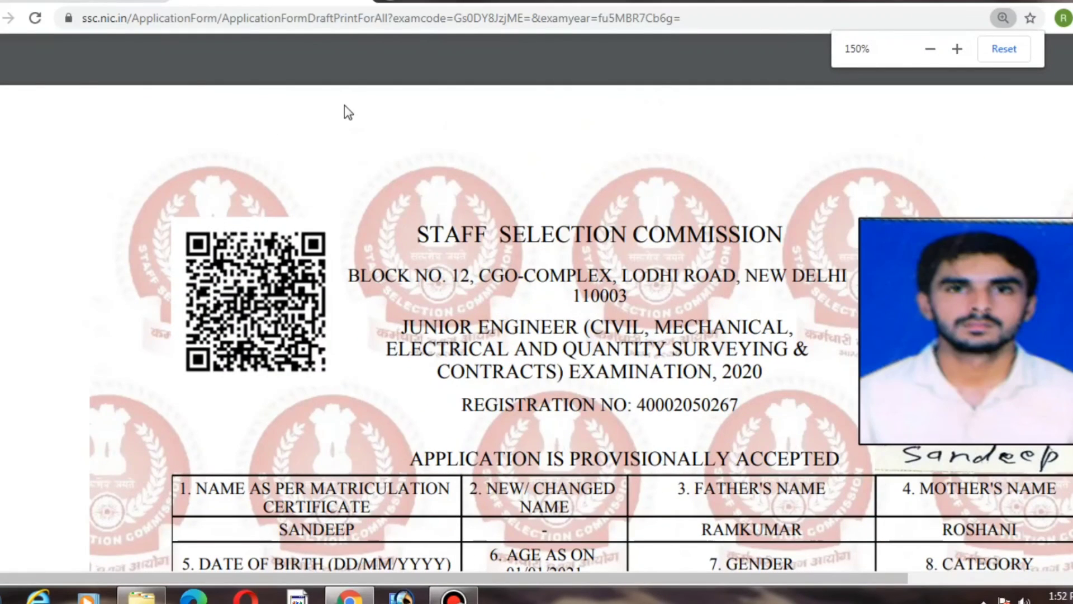
scroll(348, 112, "down", 3)
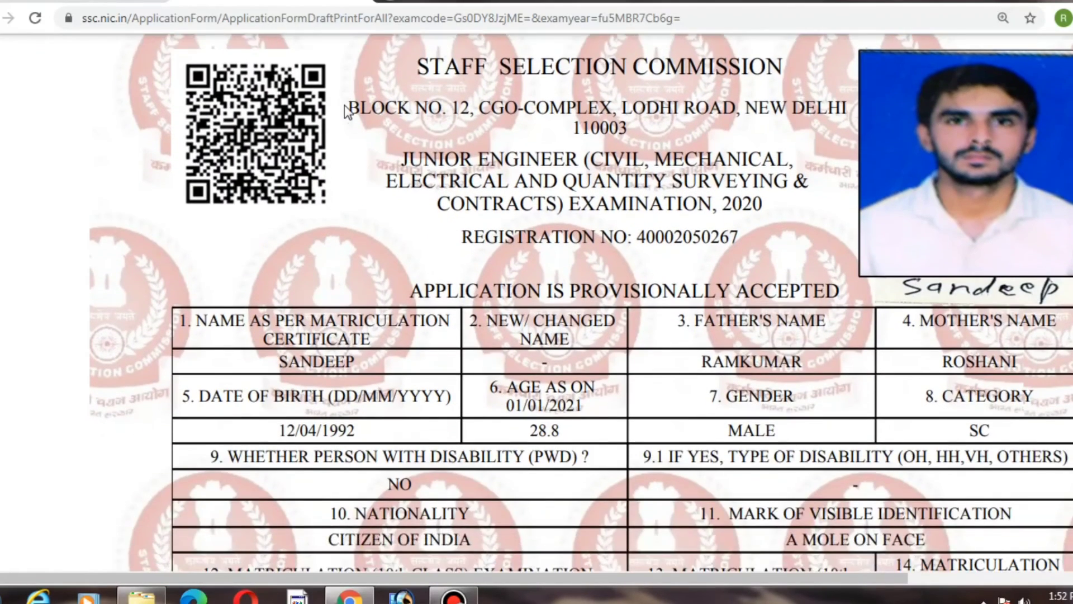
scroll(348, 111, "down", 8)
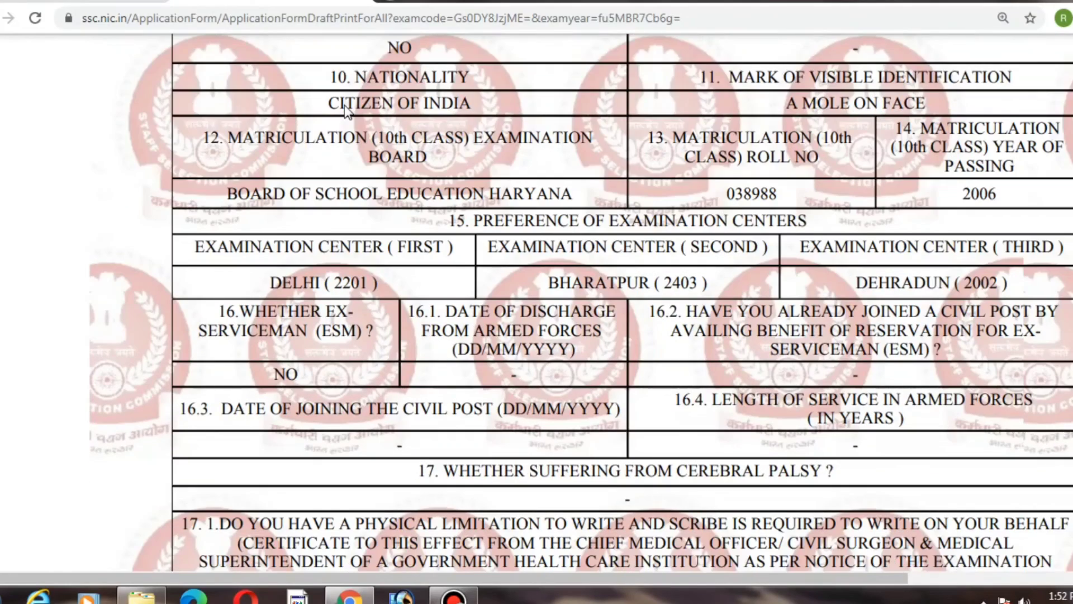
scroll(348, 112, "down", 8)
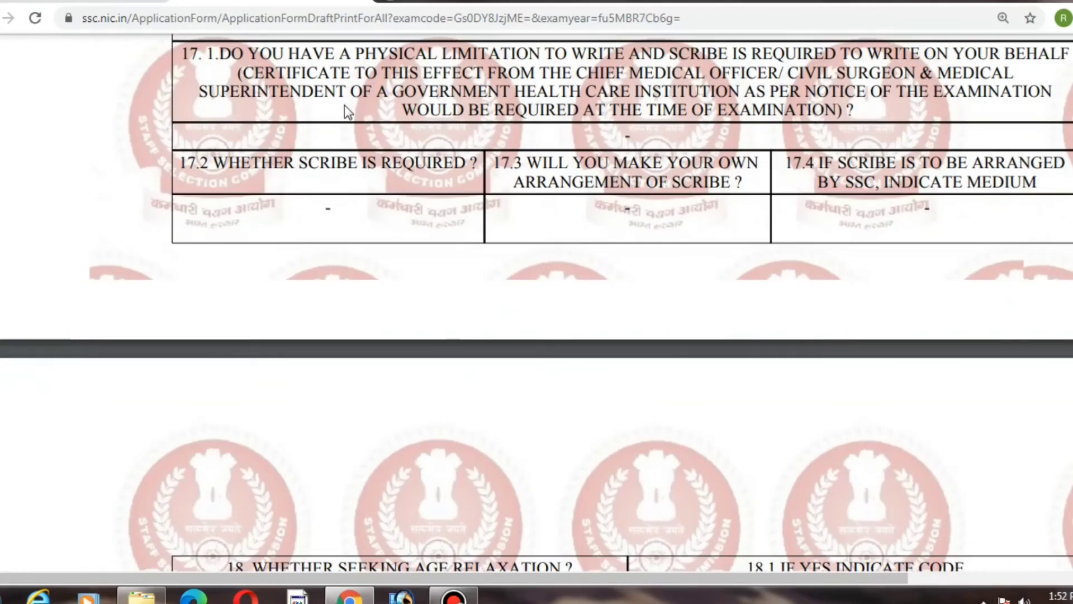
scroll(344, 105, "right", 2)
scroll(344, 105, "up", 1)
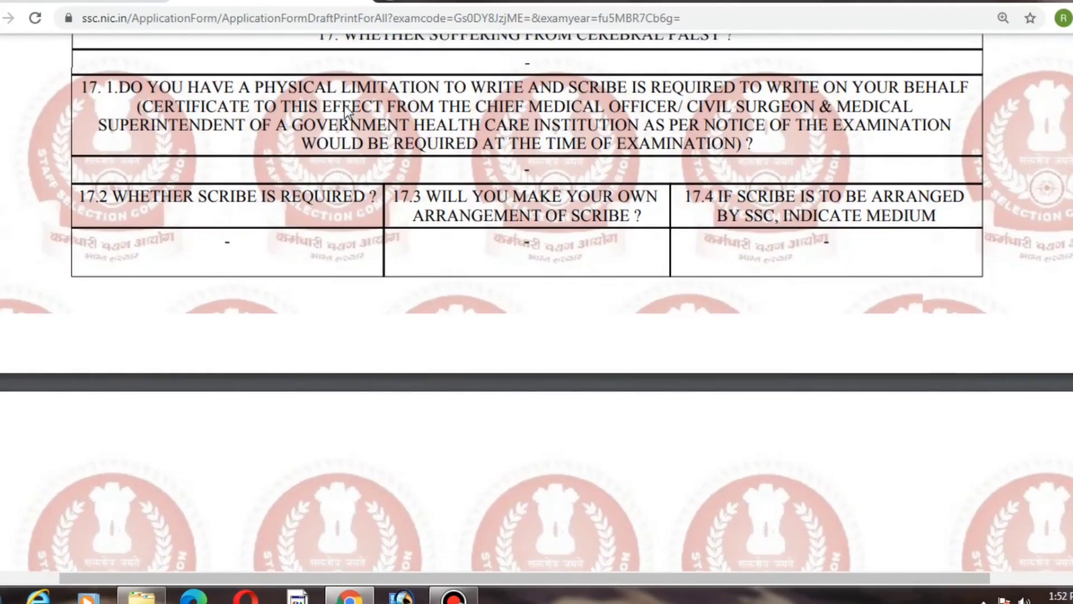
scroll(344, 105, "down", 11)
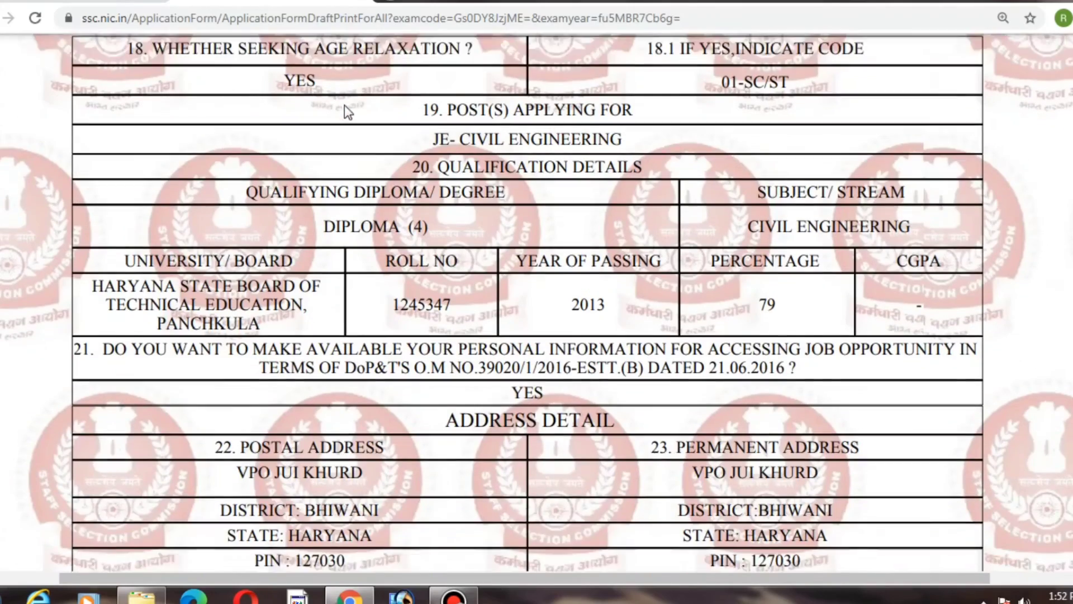
scroll(347, 110, "down", 15)
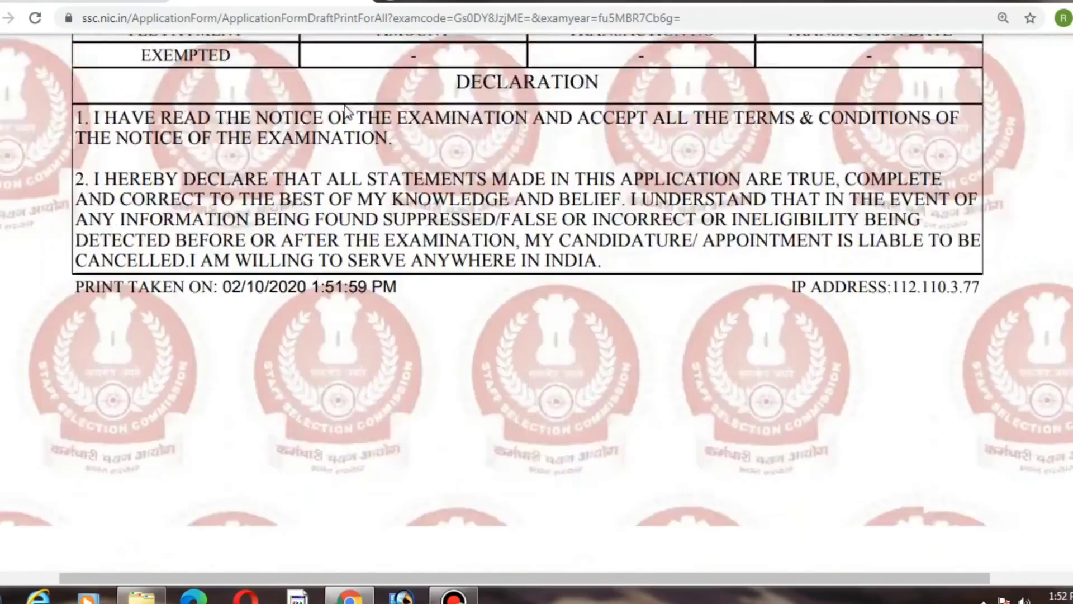
scroll(348, 113, "down", 5)
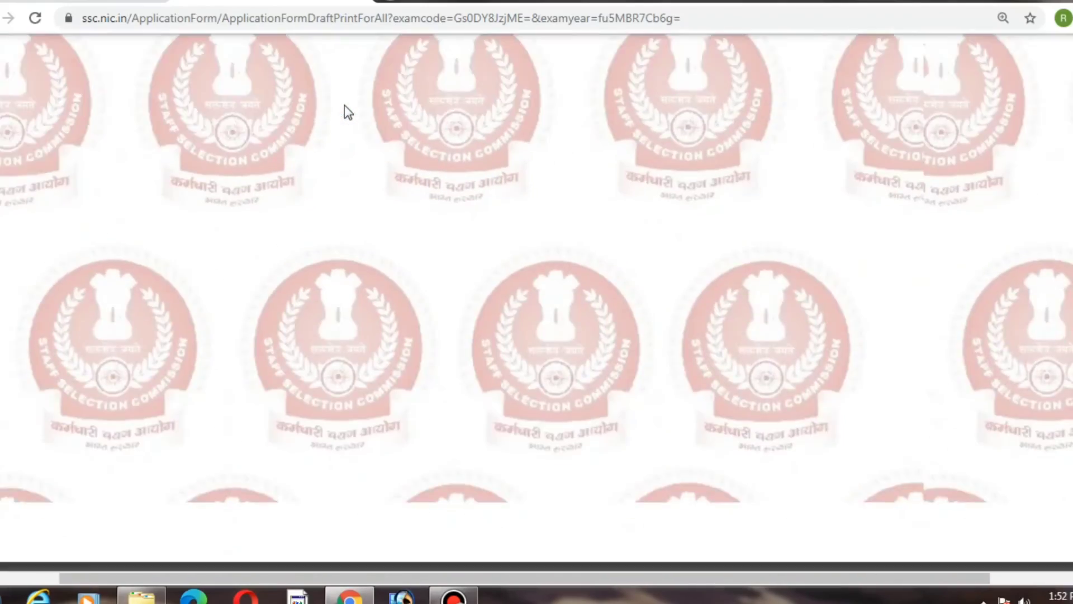
scroll(348, 113, "up", 15)
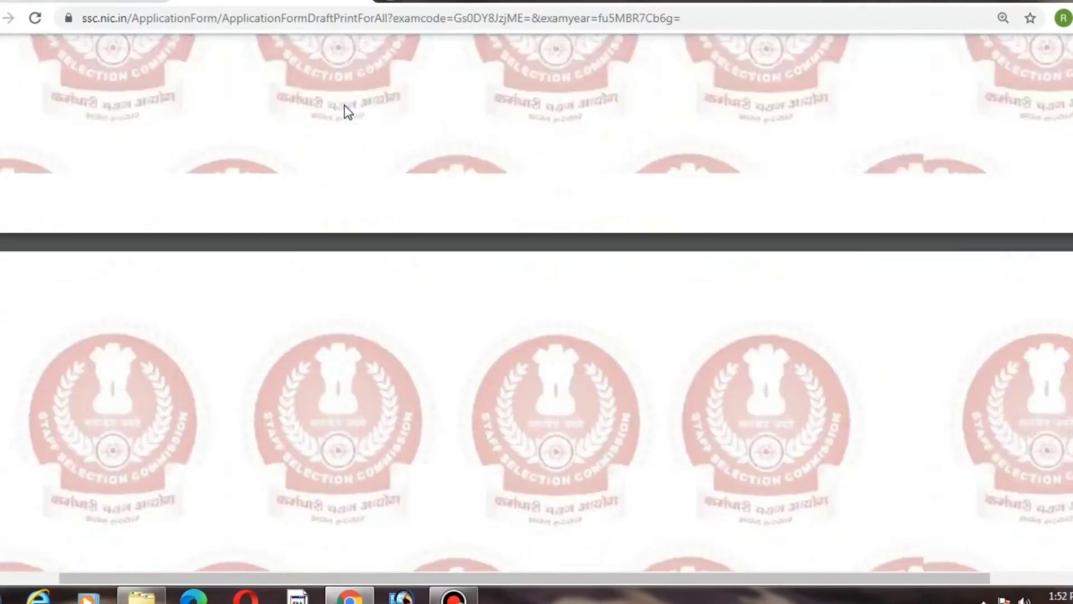
scroll(346, 111, "up", 15)
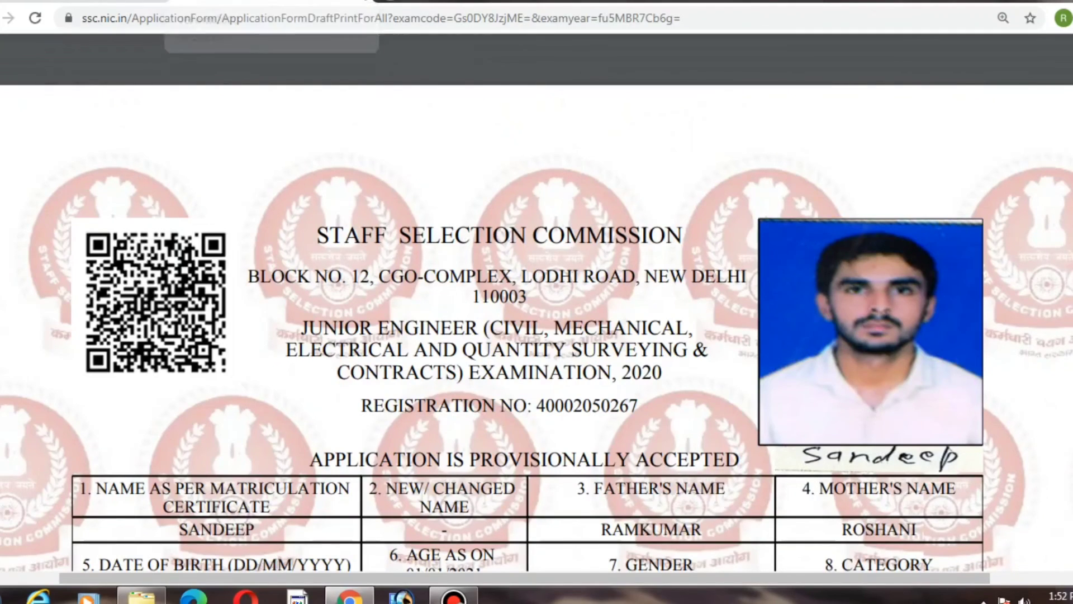
Step: Switch back to the candidate portal tab and browse through the latest examination notifications list
left_click(364, 1)
scroll(364, 163, "up", 8)
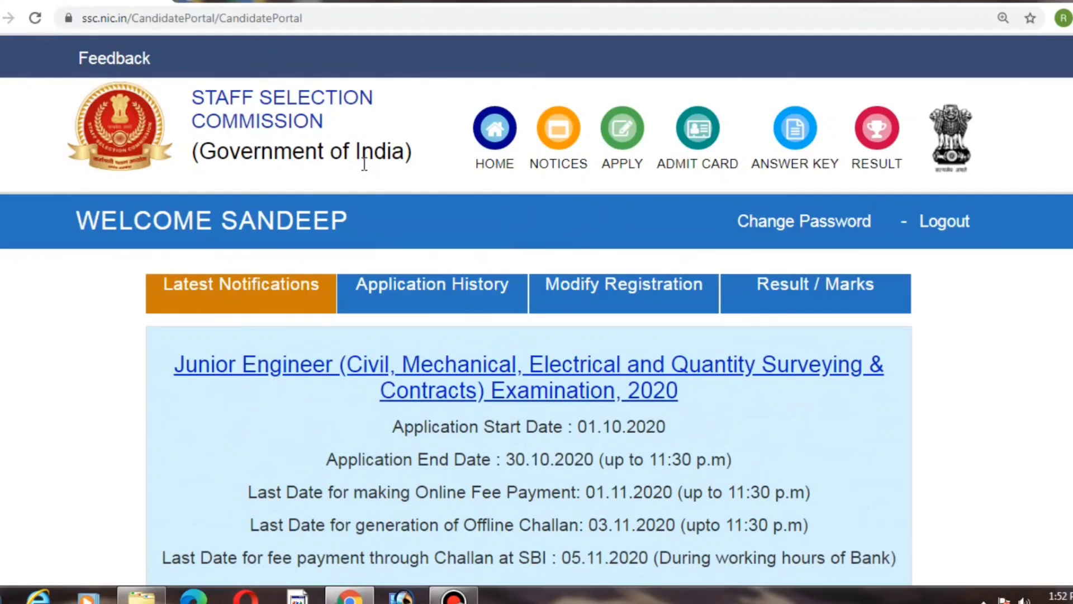
scroll(364, 163, "down", 15)
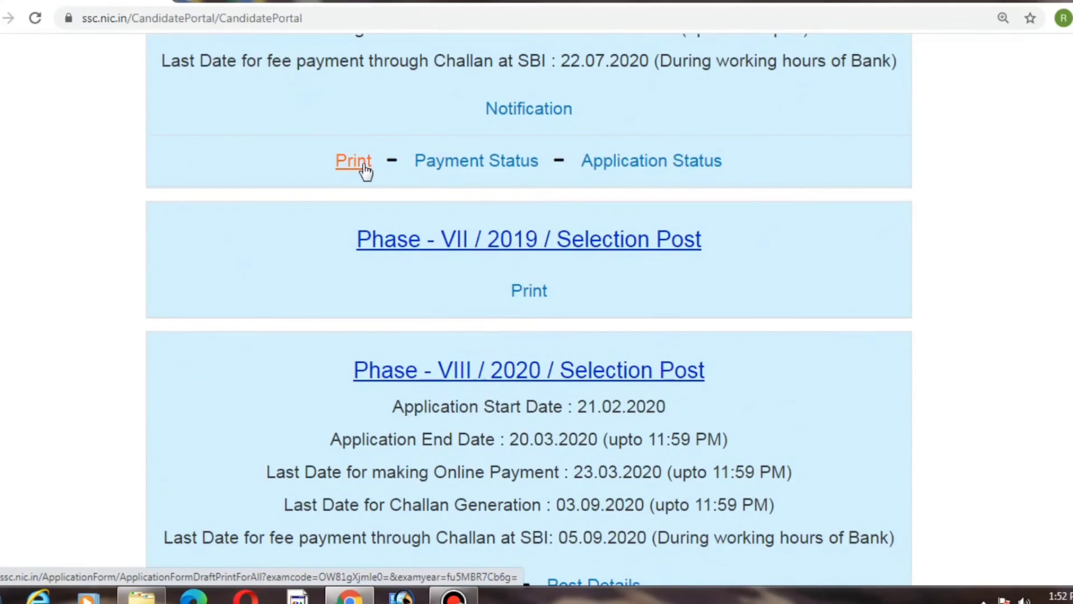
scroll(364, 163, "down", 5)
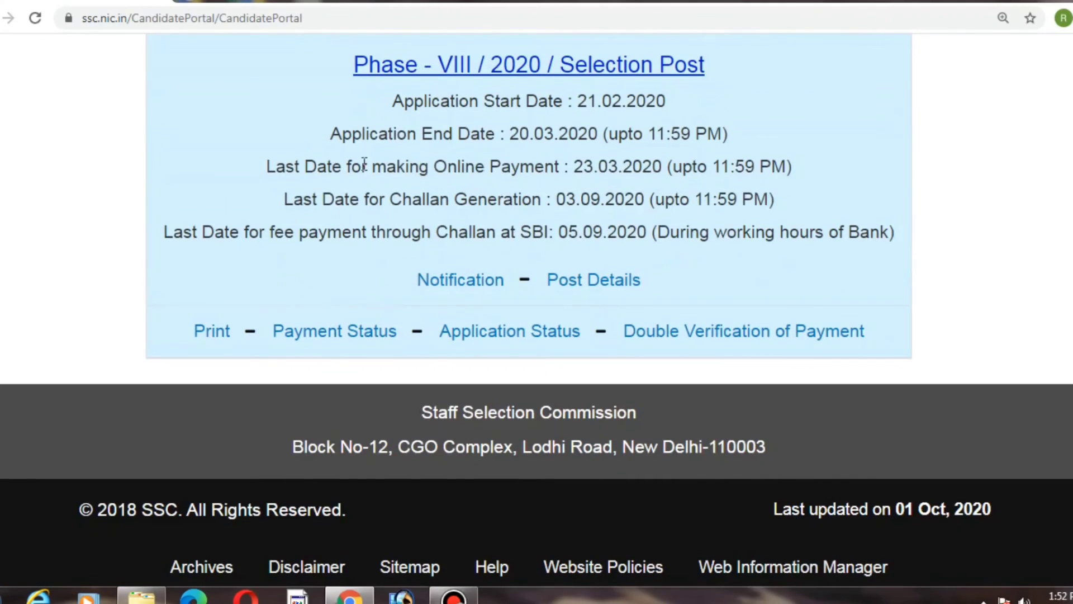
scroll(364, 163, "up", 3)
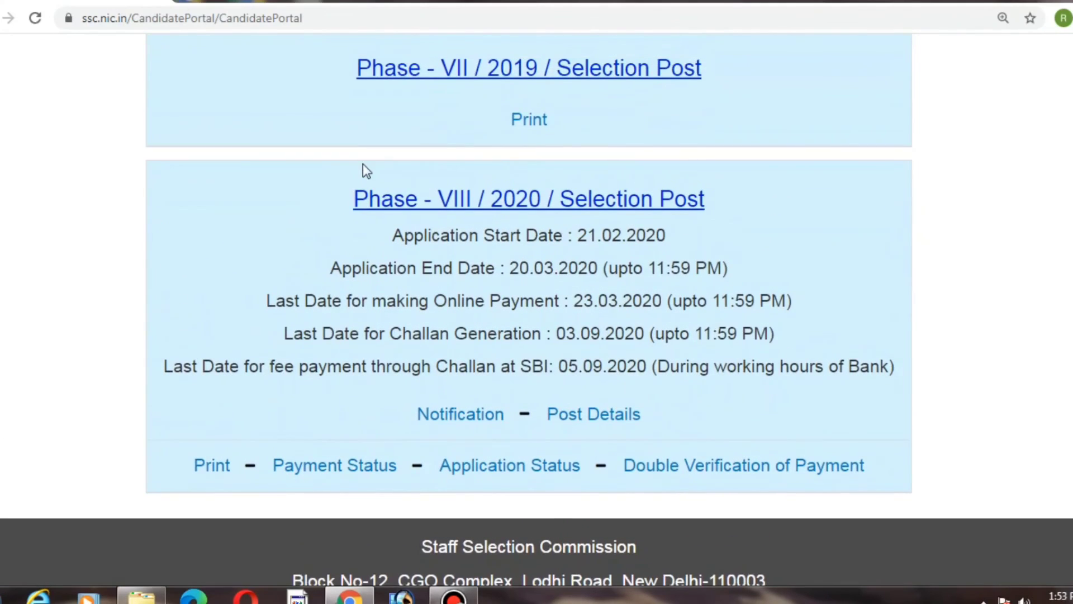
scroll(366, 170, "up", 7)
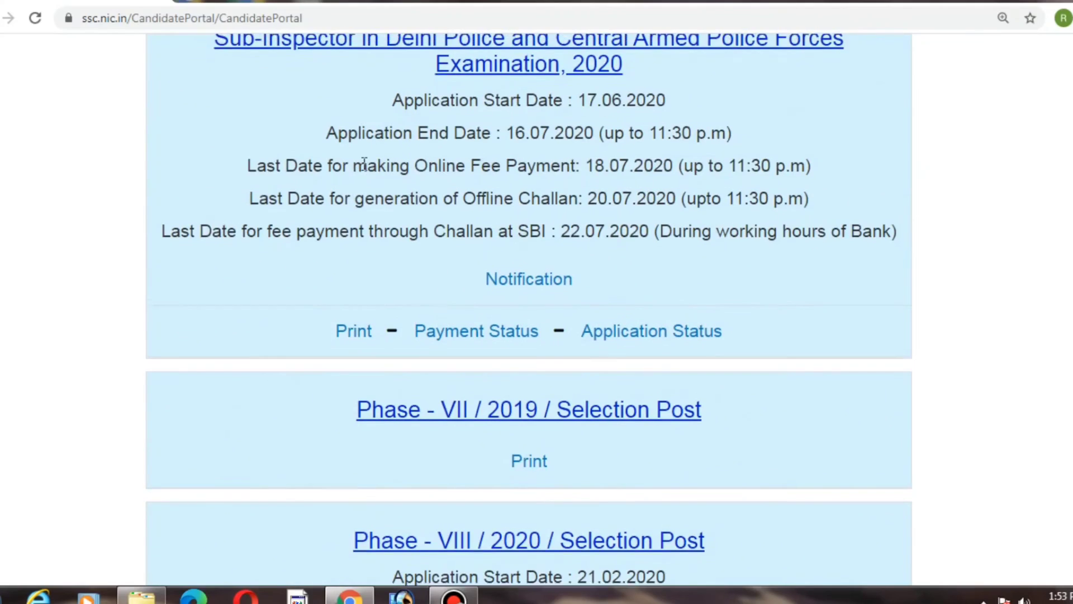
scroll(366, 170, "up", 12)
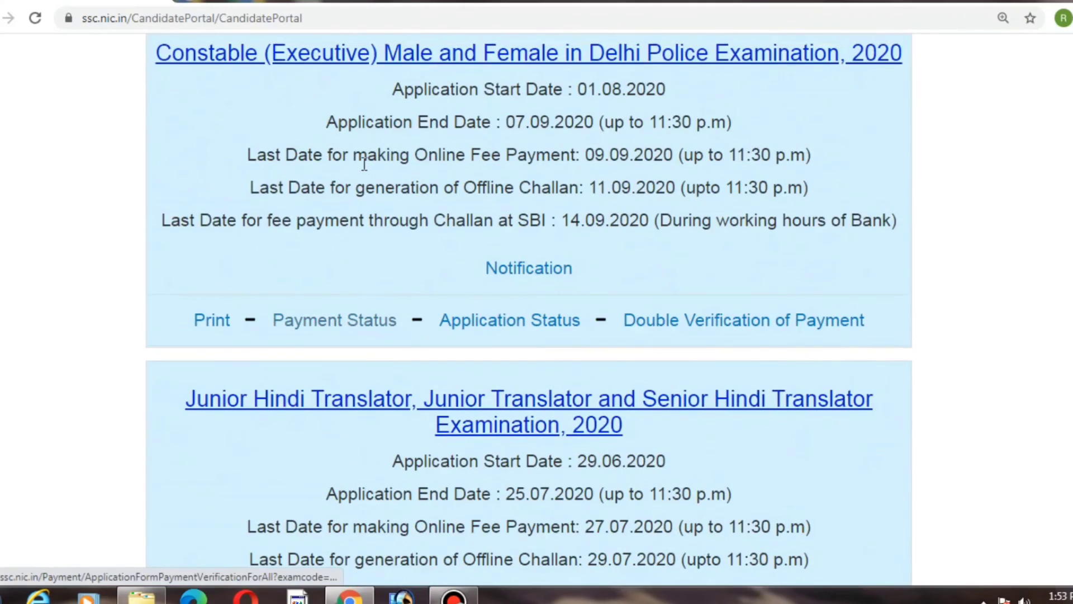
scroll(364, 163, "up", 10)
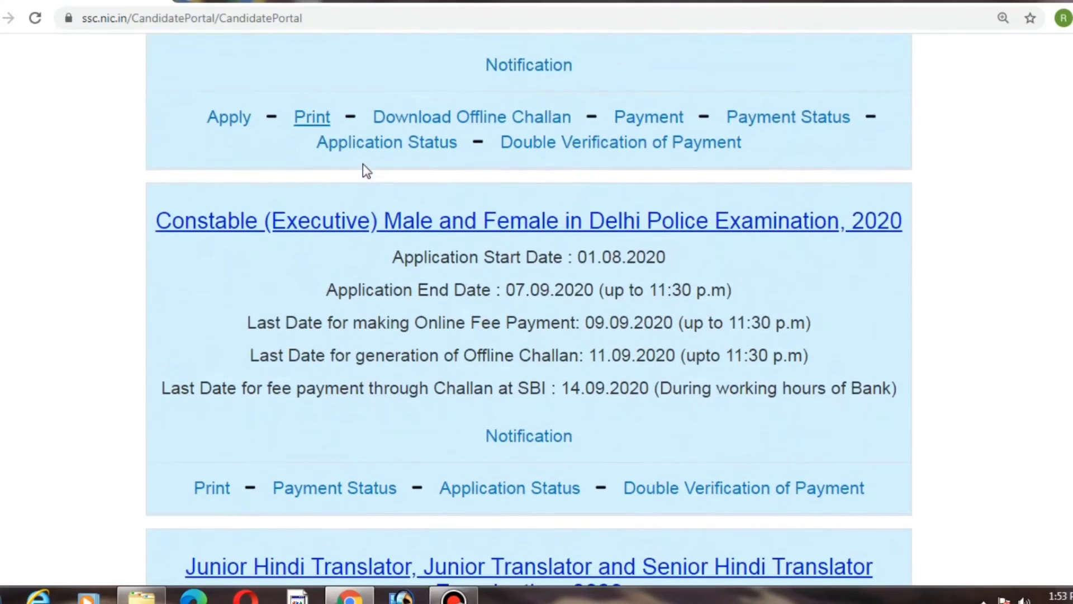
scroll(366, 170, "up", 2)
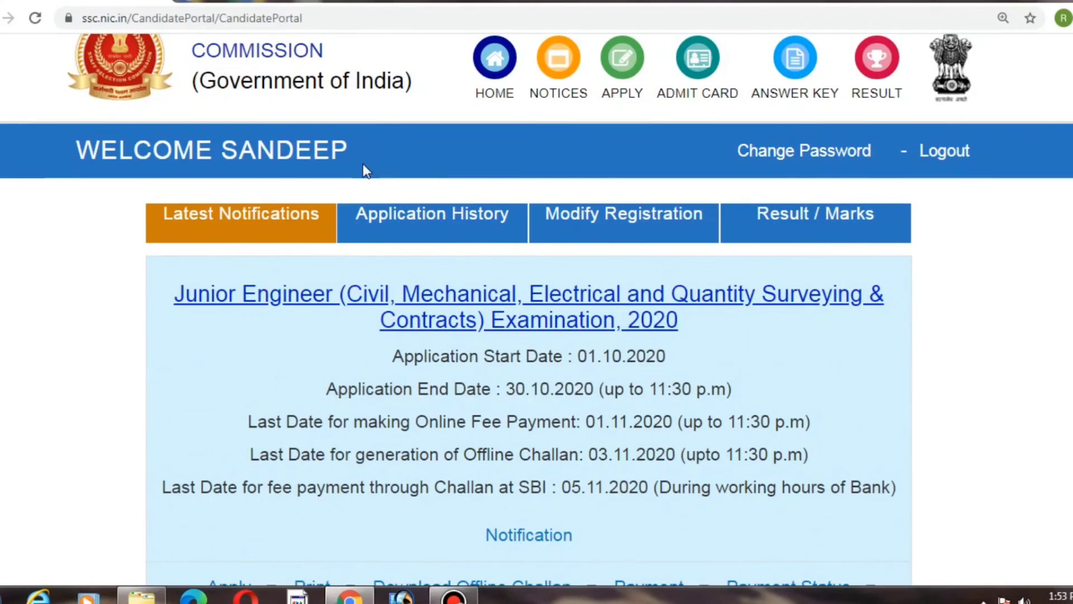